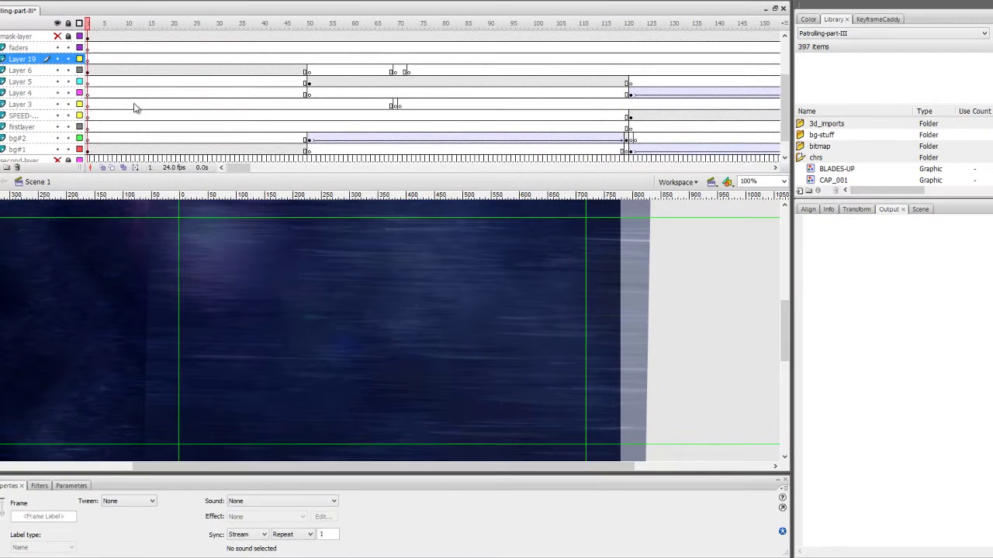
- Play the main scene's animation from a frame shortly before frame 50 and shorten the timeline to enlarge the stage area
click(149, 112)
click(278, 104)
key(Return)
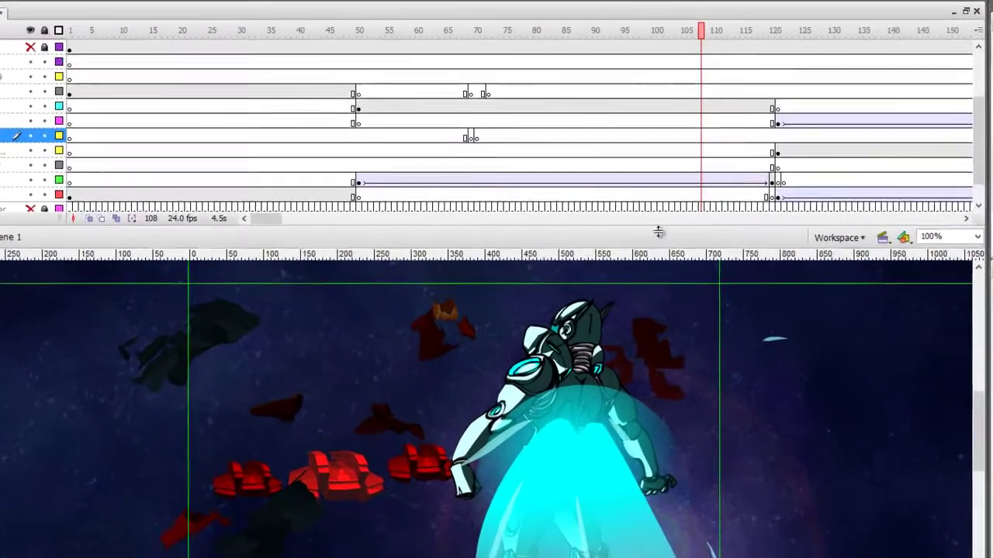
drag(538, 174, 552, 107)
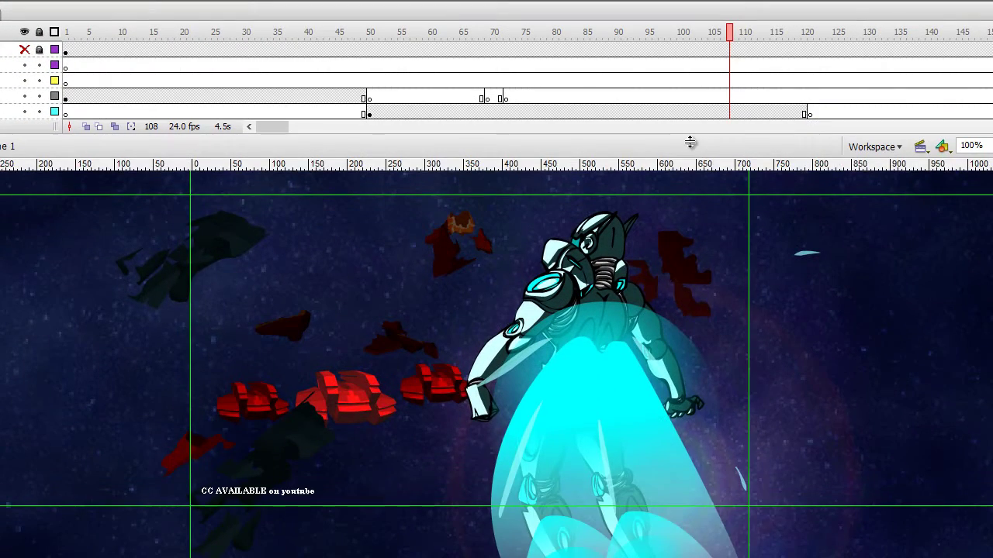
drag(703, 145, 689, 142)
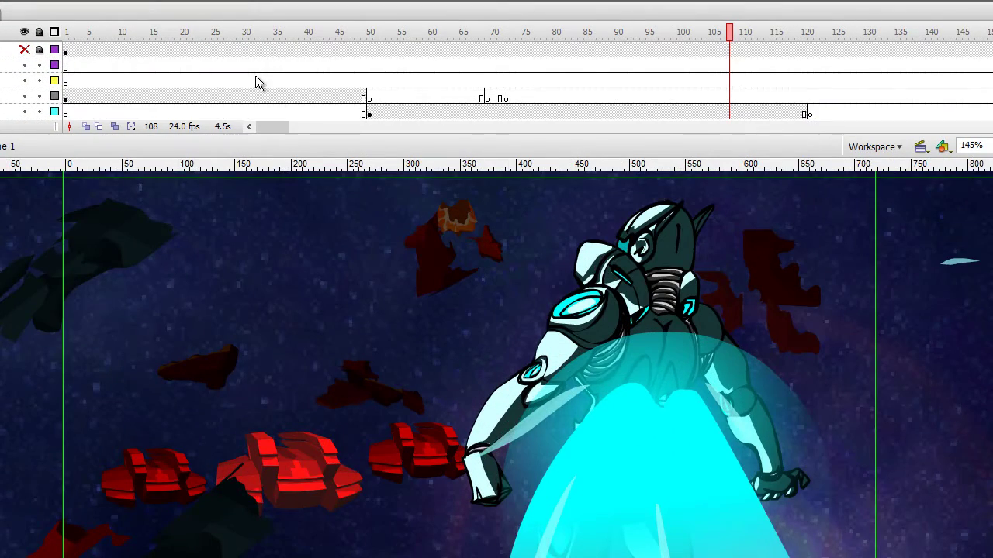
- Replay the scene from around frame 40 of Layer 19 through the shots past frame 200
click(310, 81)
key(Return)
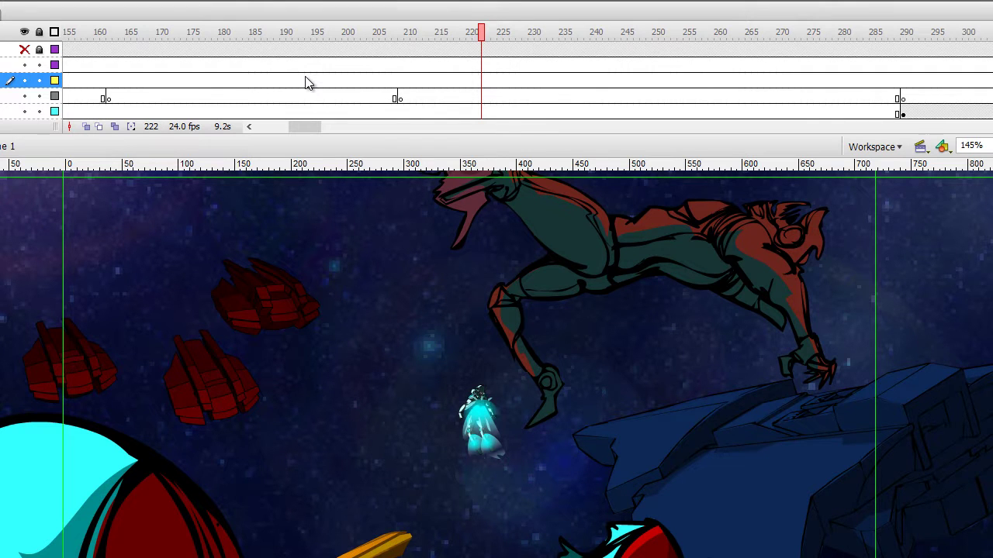
key(comma)
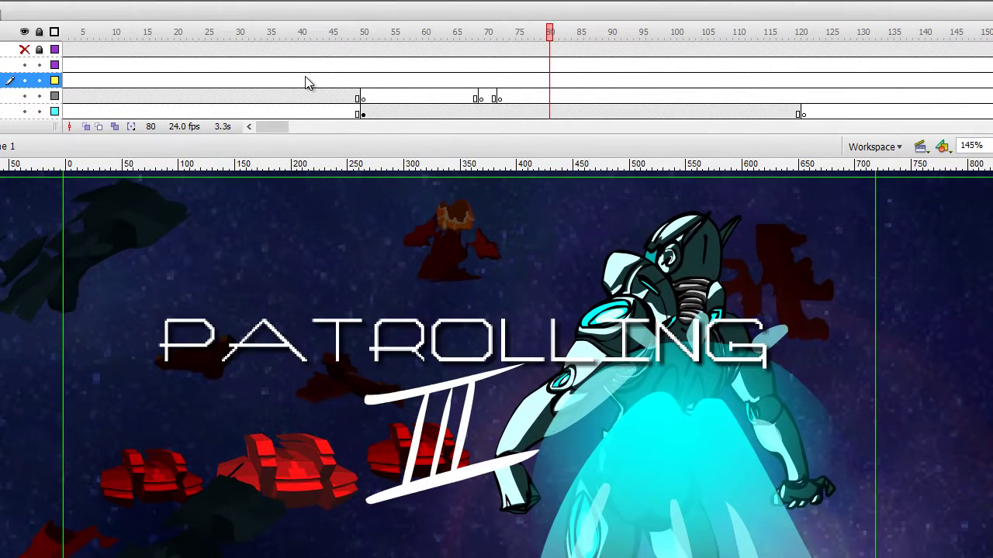
- Enlarge the timeline to expose the lower layers and go to frame 50 of the bg#2 layer
scroll(311, 85, up, 3)
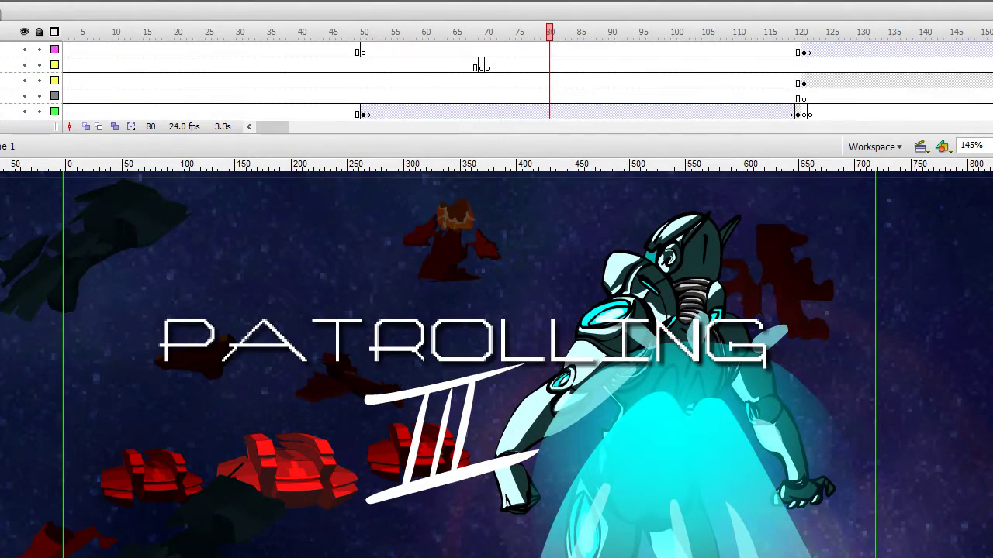
drag(559, 133, 558, 210)
click(362, 128)
click(172, 111)
click(271, 95)
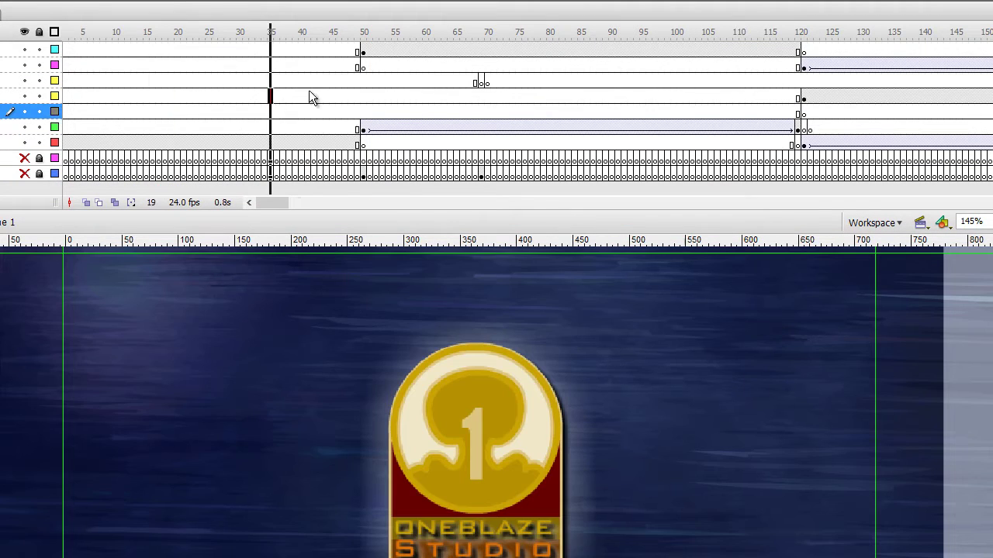
click(338, 111)
click(366, 128)
click(362, 128)
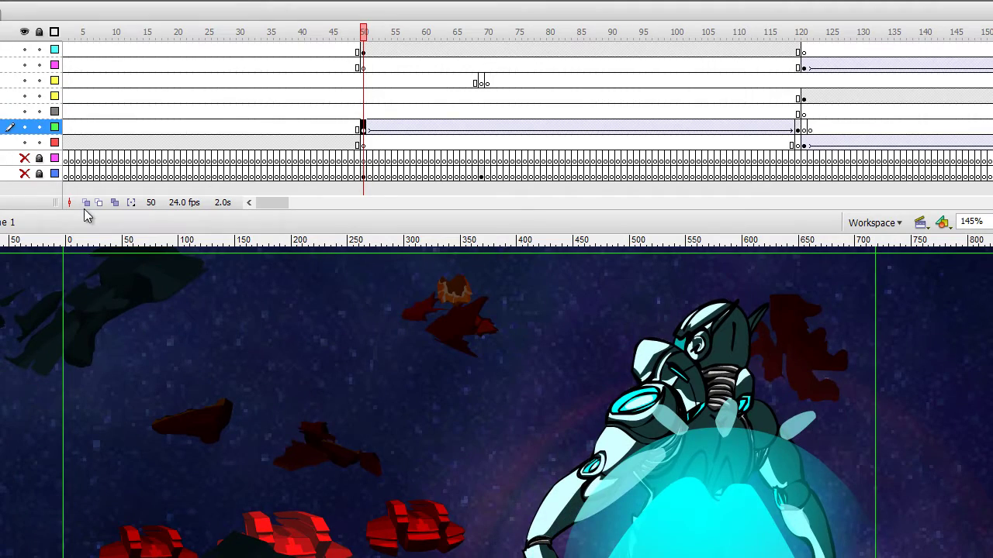
- Show Layer 5 as outlines, select its keyframe at frame 50, and restore its full-colour display
click(54, 50)
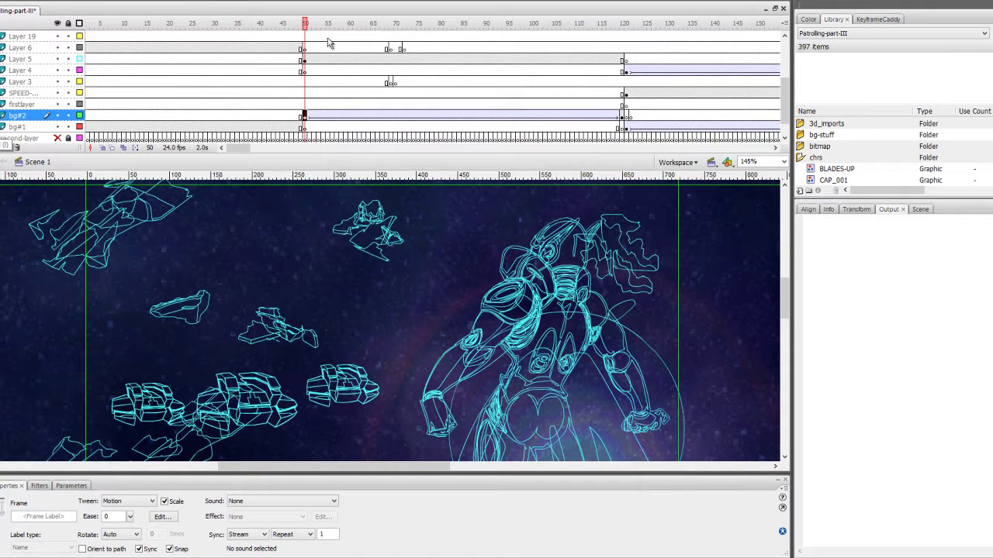
click(304, 60)
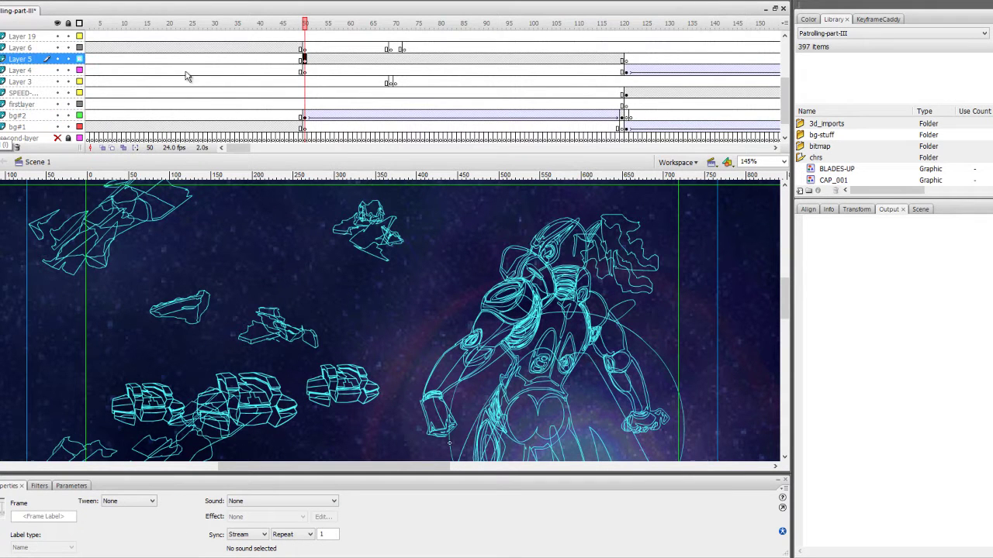
click(79, 60)
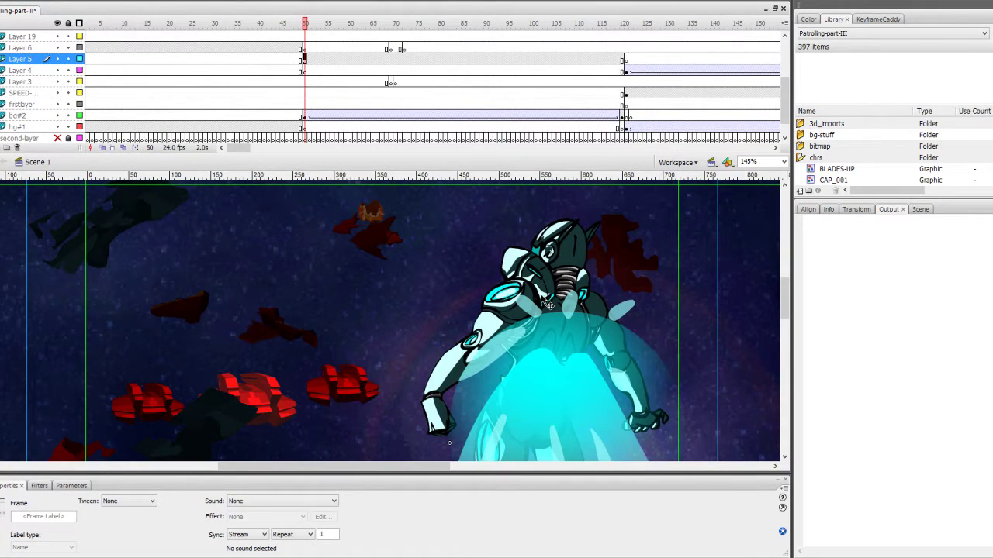
- Select the scne graphic instance on Layer 5 and open it for editing in place
click(545, 302)
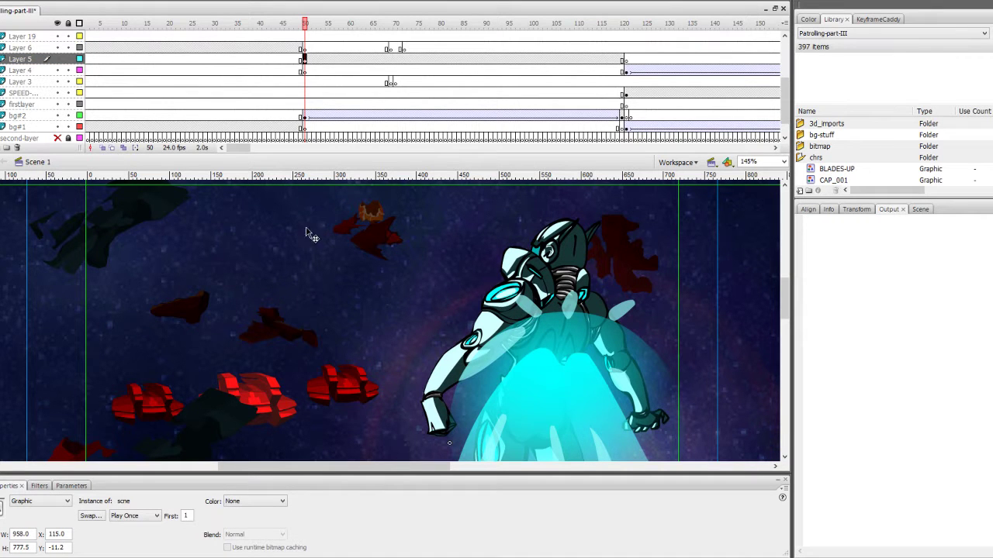
click(80, 59)
click(301, 344)
double_click(301, 344)
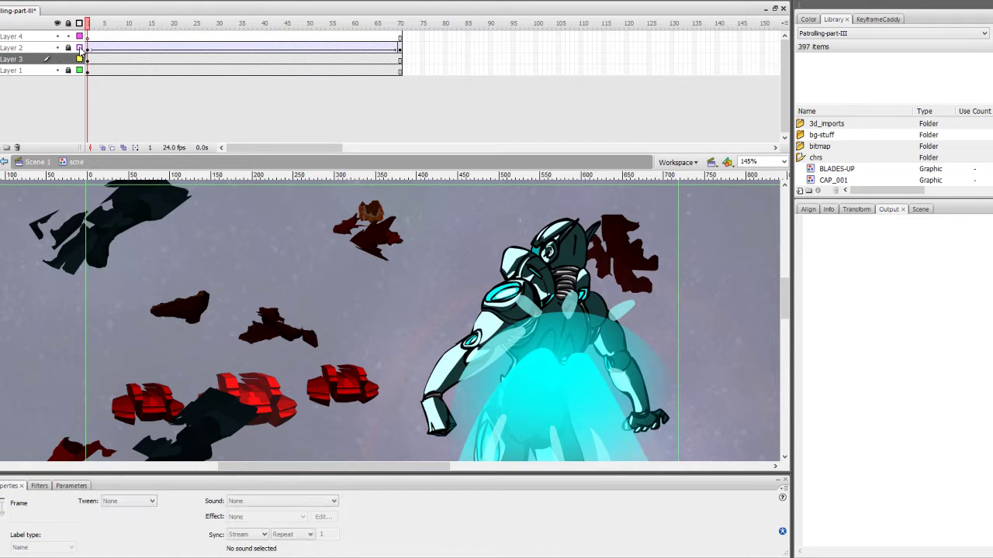
- Set Layer 2 to outline display, and toggle Layers 3 and 1 to outlines and back to full colour
click(79, 47)
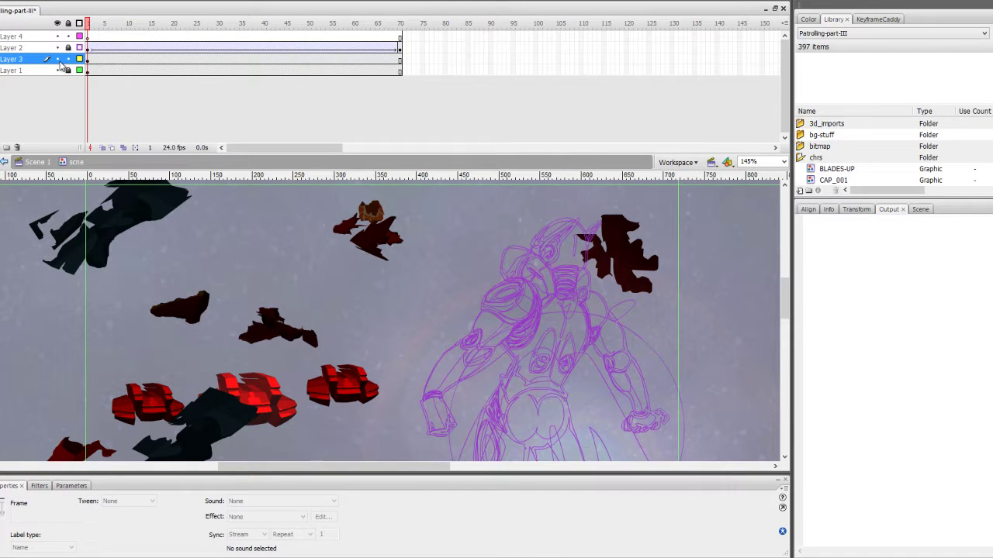
click(79, 59)
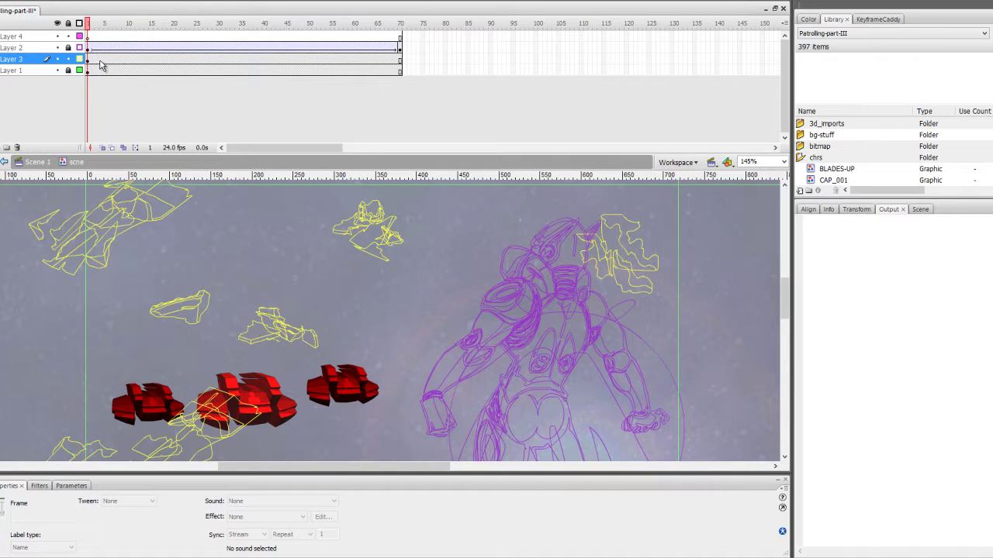
click(80, 70)
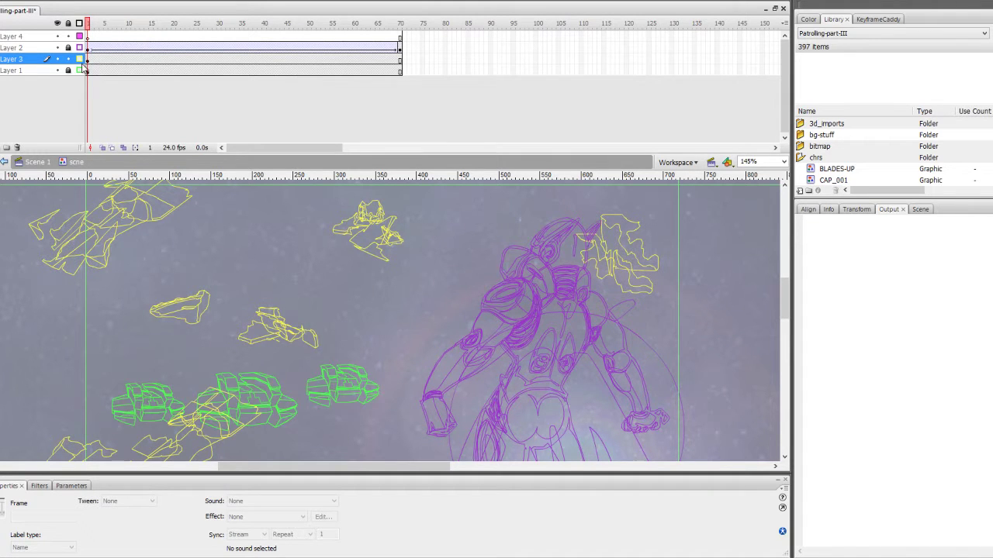
click(81, 70)
click(81, 59)
click(80, 59)
click(80, 59)
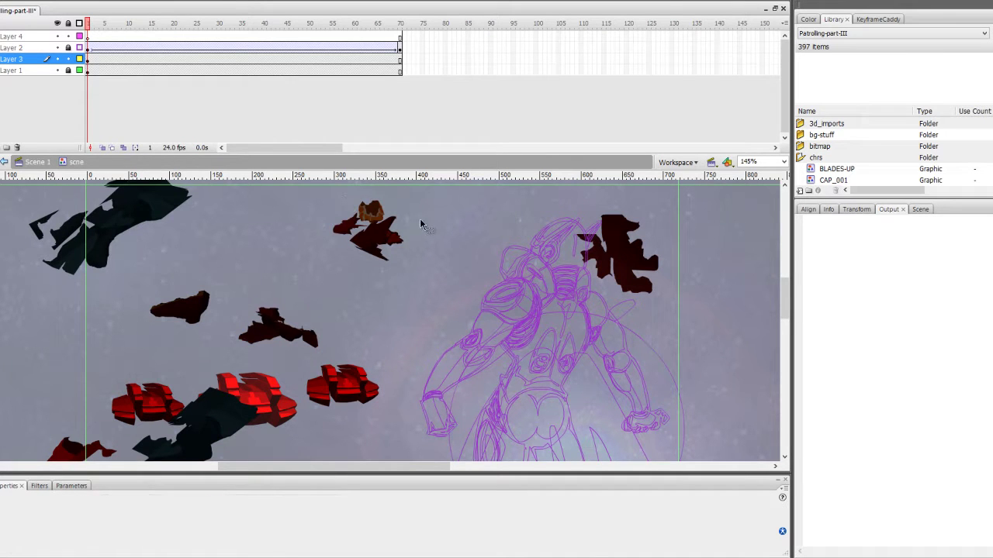
- Open the scn_lingering_debris_009b symbol on Layer 3 and, inside it, the debris_001 symbol below the centre
click(350, 267)
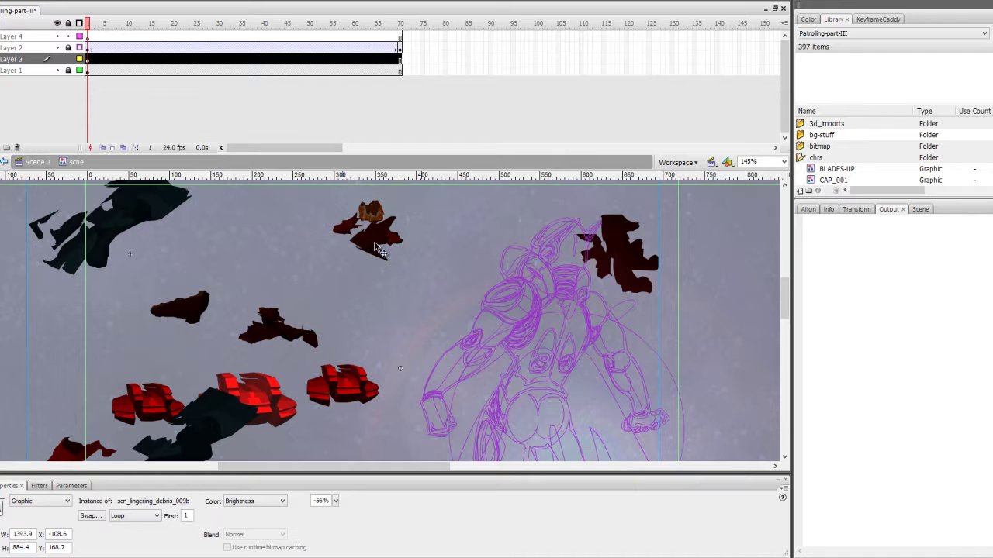
double_click(380, 252)
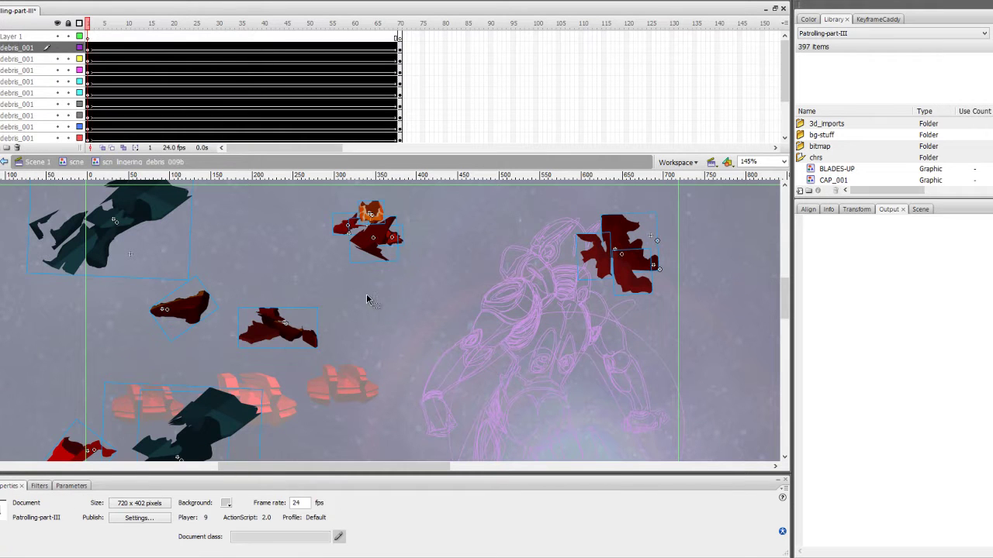
click(290, 334)
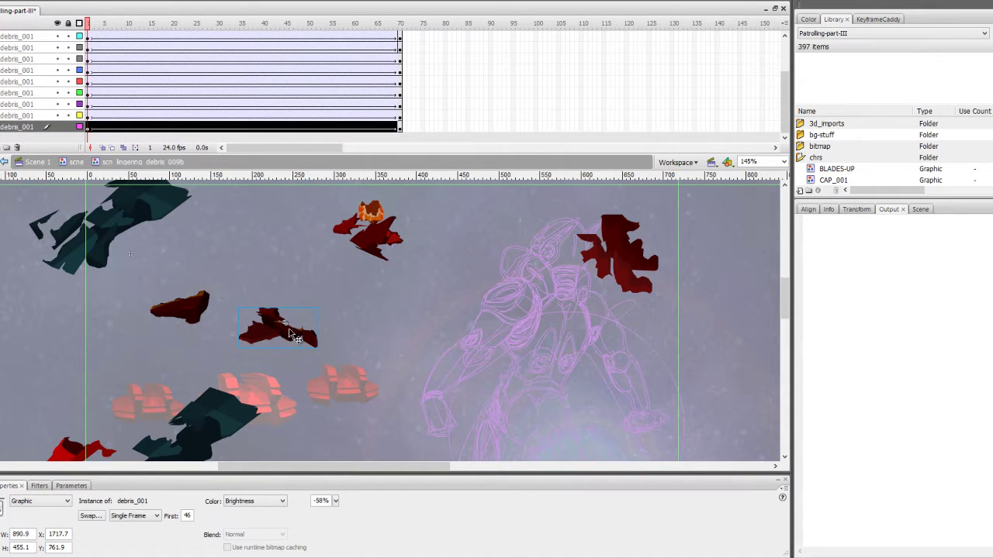
double_click(284, 339)
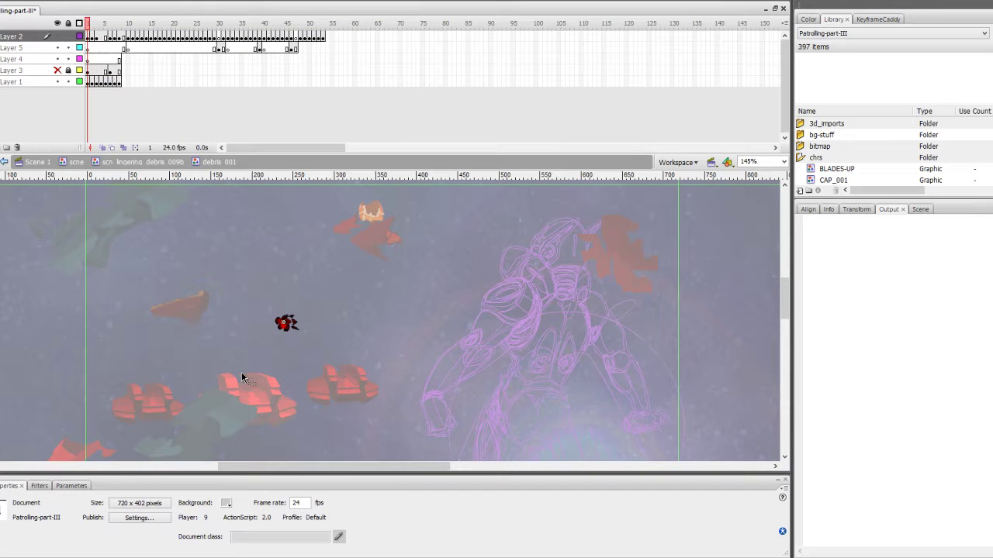
- Preview the opening frames of debris_001 and magnify its debris artwork, stepping back towards the first frames
key(Return)
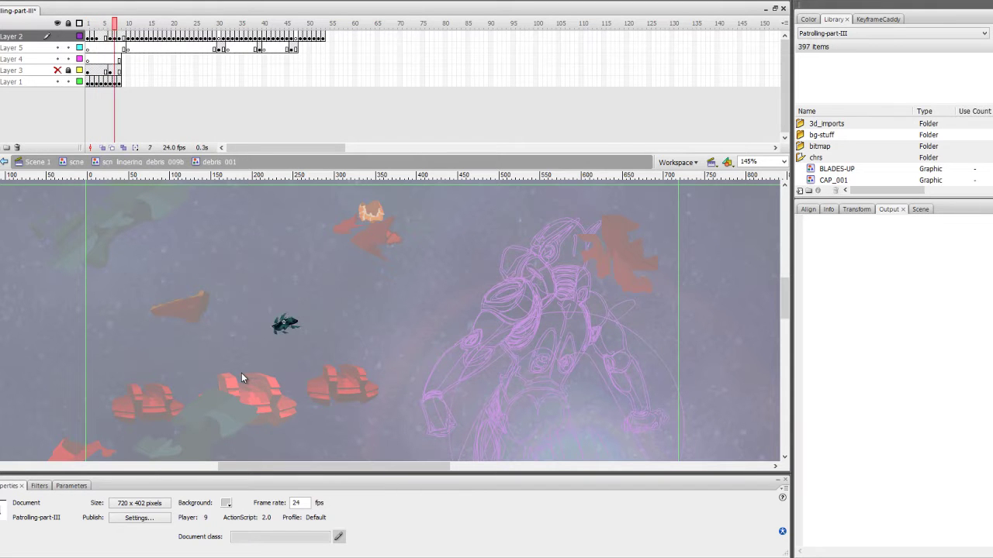
key(comma)
key(z)
drag(326, 297, 247, 351)
key(comma)
key(comma)
key(comma)
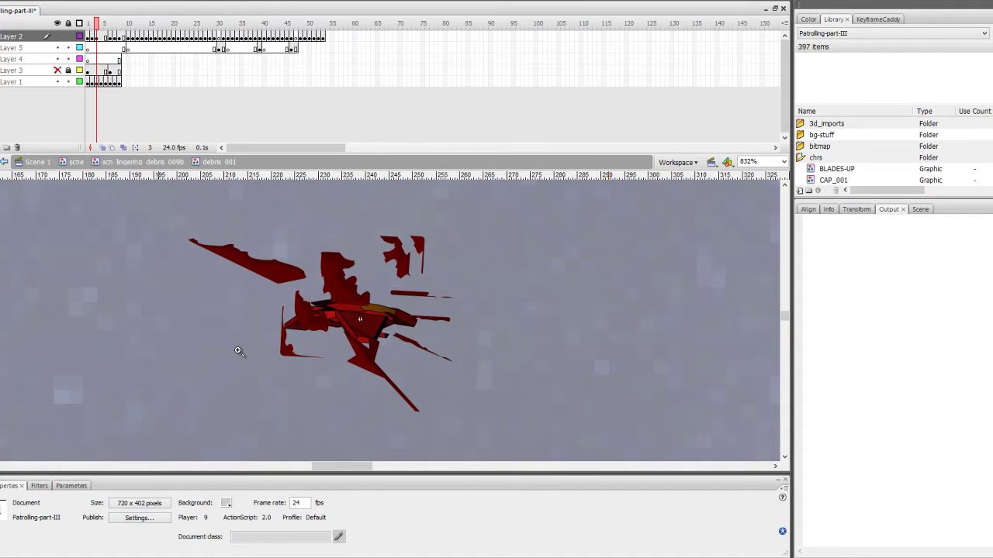
- Step frame by frame through debris_001 up to frame 53 to examine each debris drawing
key(period)
key(period)
key(period)
key(period)
key(period)
key(period)
key(period)
key(period)
key(period)
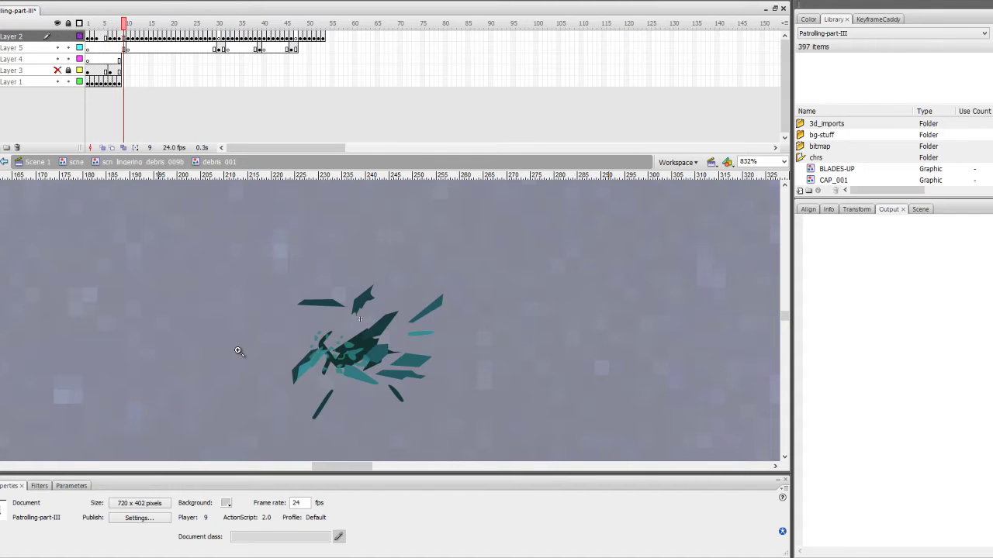
key(period)
key(period)
key(period)
key(period)
key(period)
key(period)
key(period)
key(period)
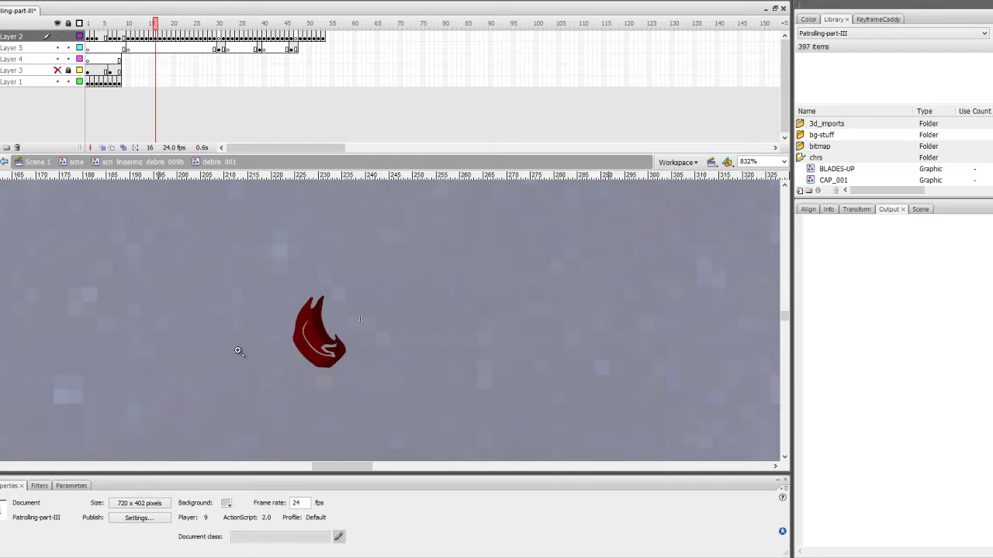
key(period)
key(period)
key(period)
key(period)
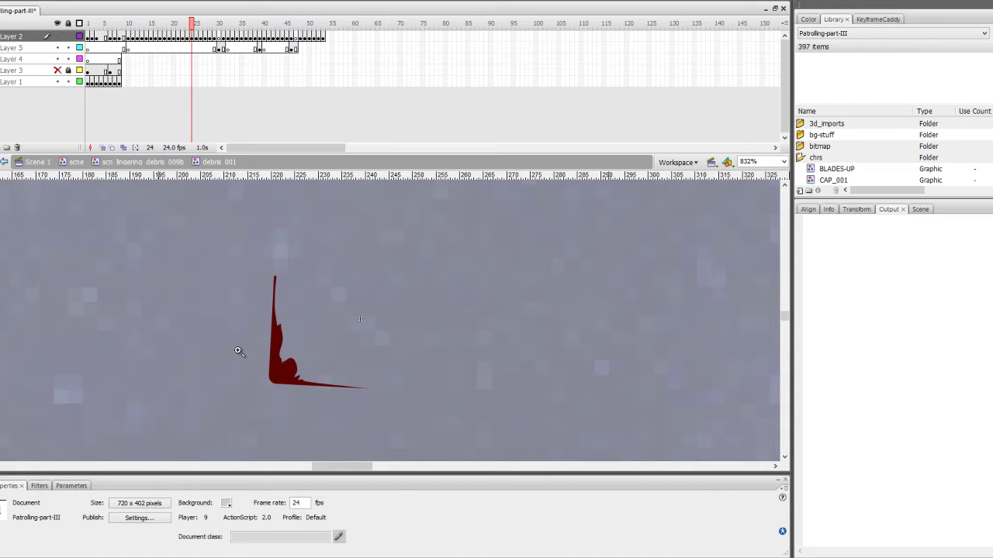
key(period)
key(period)
key(period)
key(period)
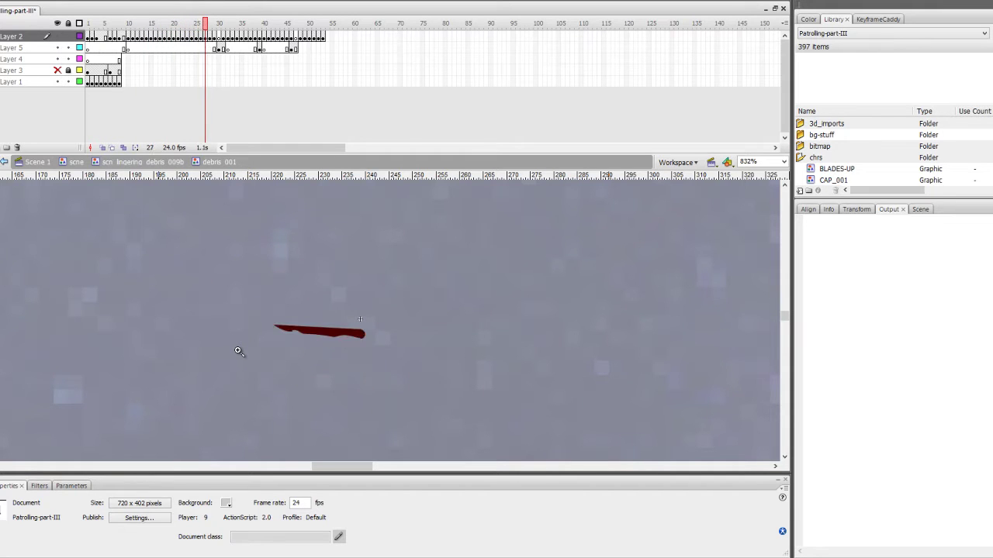
key(period)
key(period)
key(period)
key(period)
key(period)
key(period)
key(period)
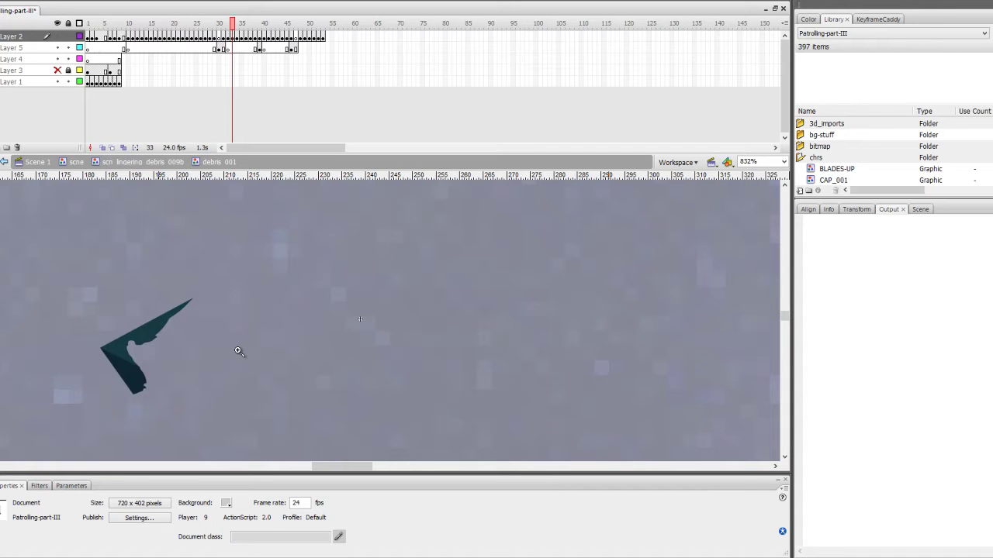
key(period)
key(period)
key(period)
key(period)
key(period)
key(period)
key(period)
key(period)
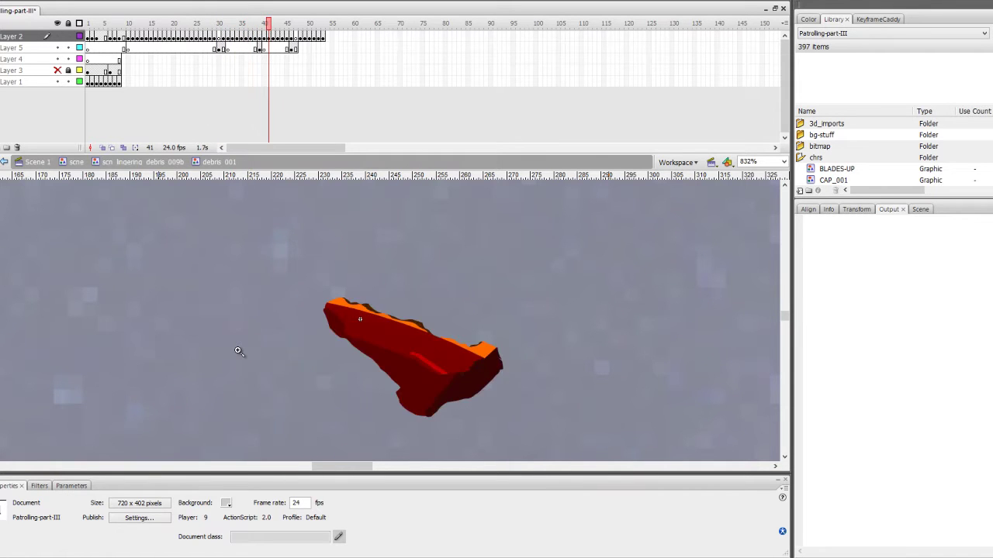
key(period)
key(period)
key(period)
key(period)
key(period)
key(period)
key(period)
key(period)
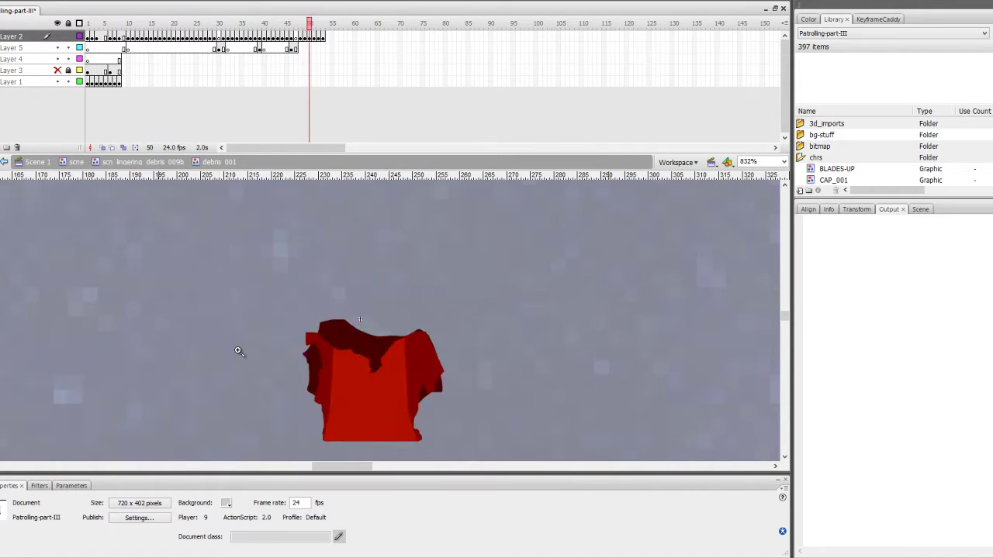
key(period)
key(period)
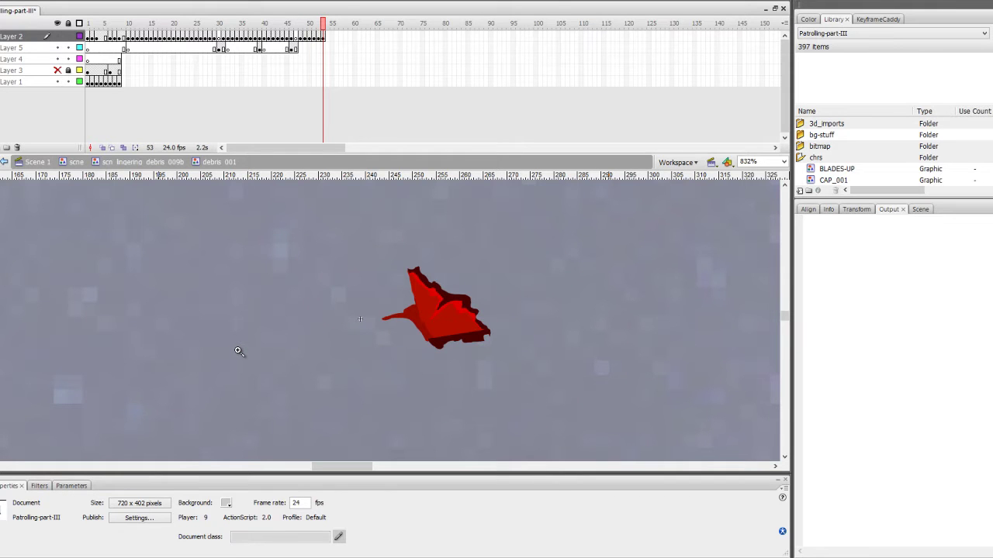
- Return to scn_lingering_debris_009b and play its debris motion tweens through frame 70 with more of the scene in view
click(142, 162)
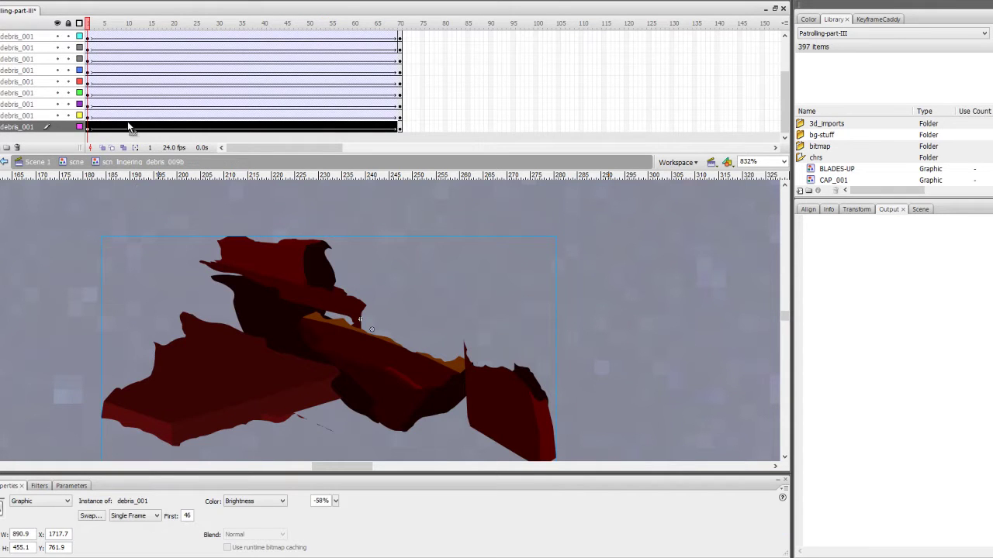
click(91, 36)
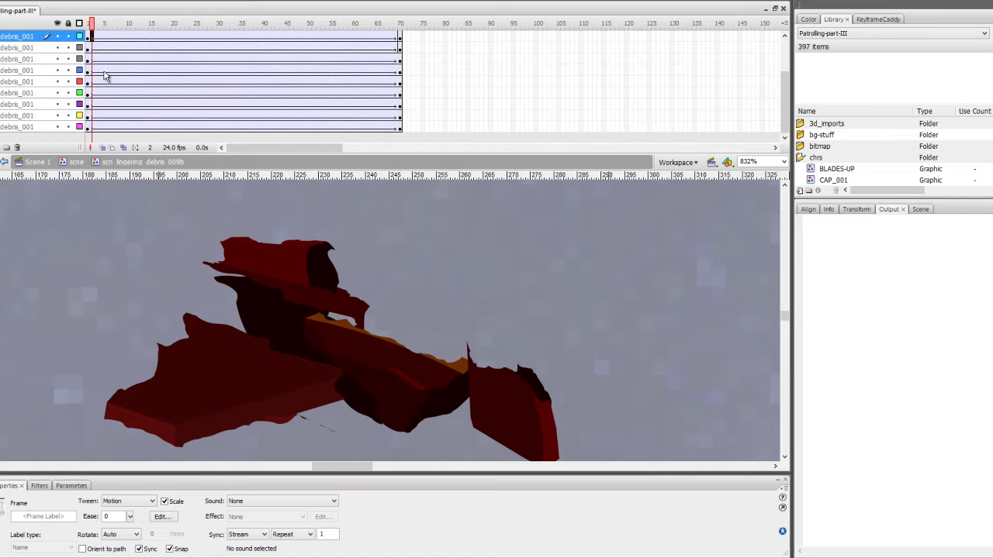
key(Return)
key(ctrl+minus)
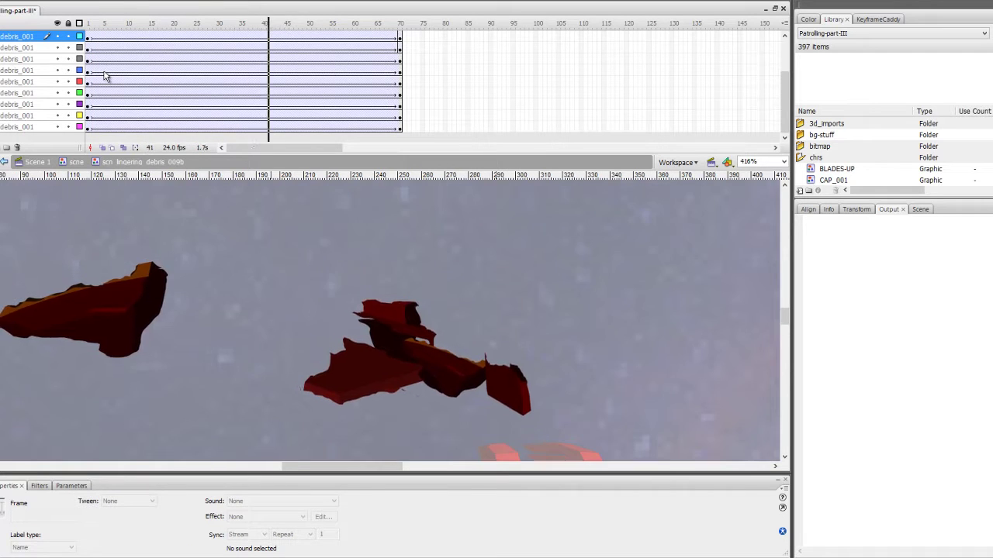
key(ctrl+minus)
key(Return)
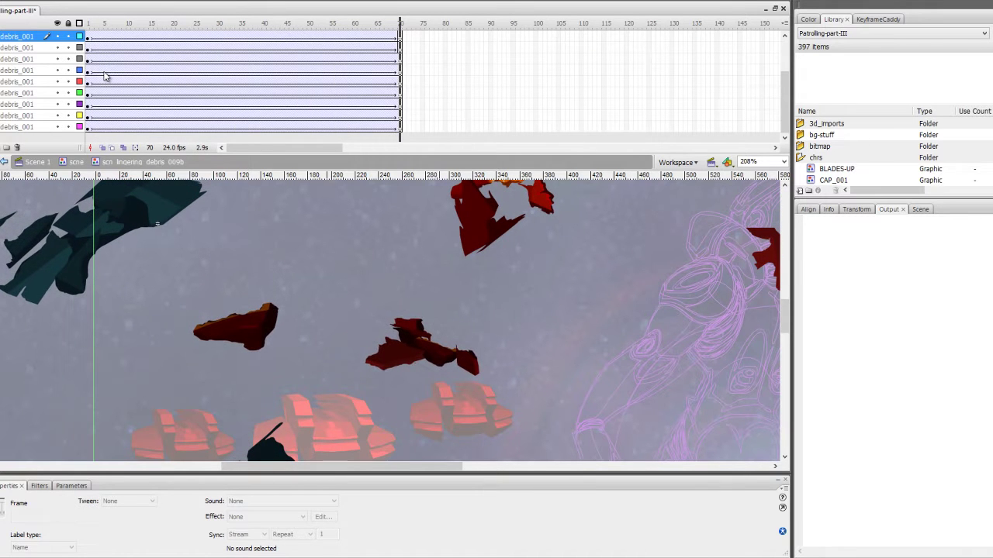
- Return to the scne symbol and play it from frame 2 through frame 70 with the full stage in view
click(76, 161)
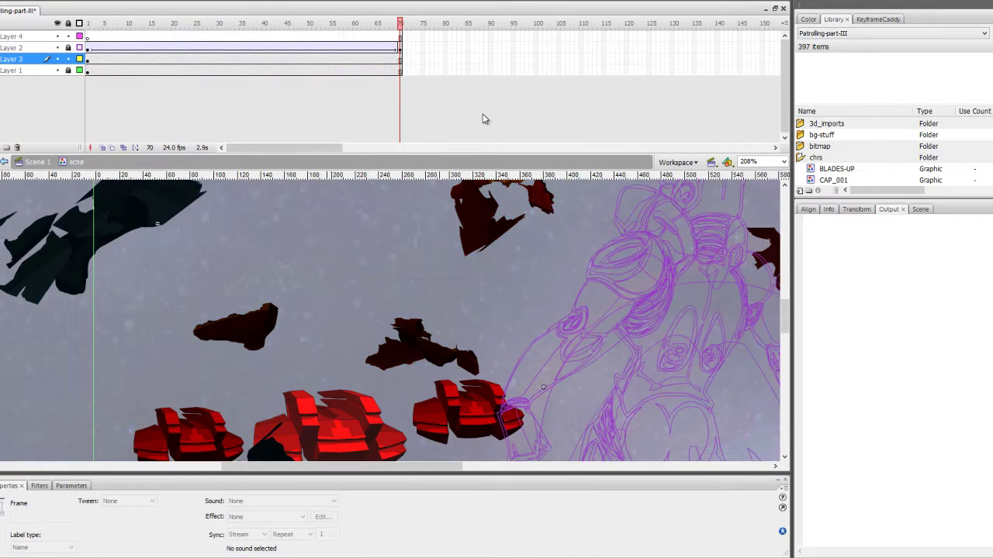
click(88, 57)
click(94, 57)
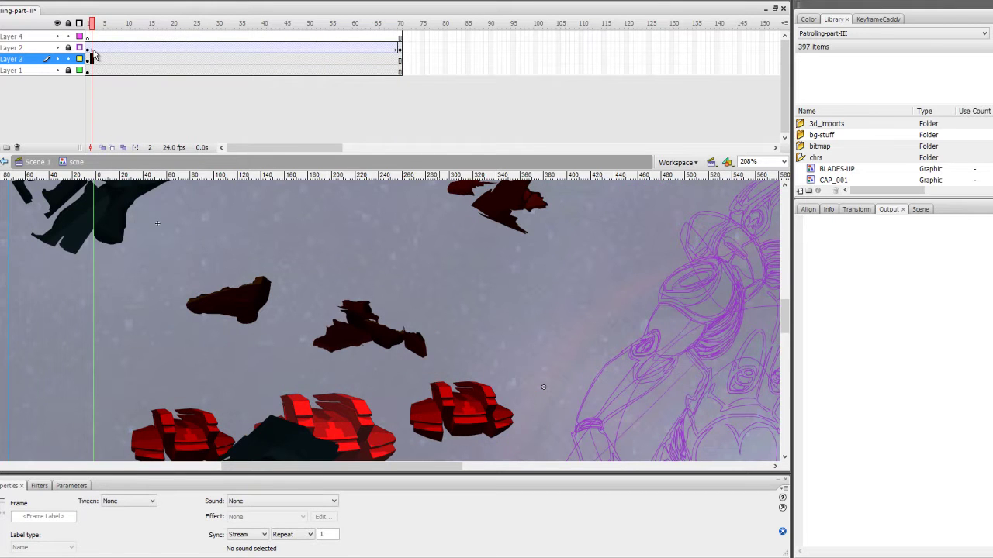
key(ctrl+2)
key(Return)
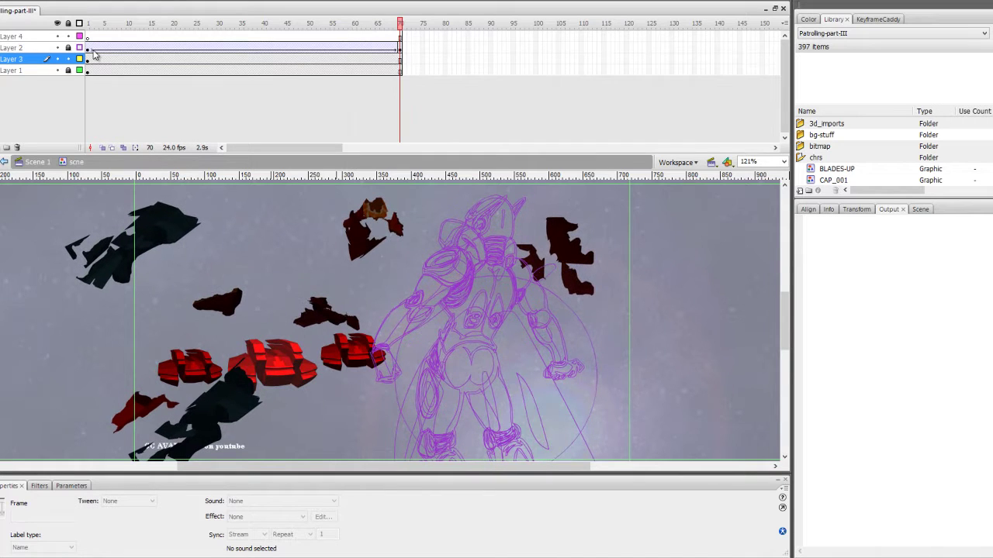
- Show the Layer 2 character in full colour instead of outlines and open its cap_013-w-effects symbol
click(80, 48)
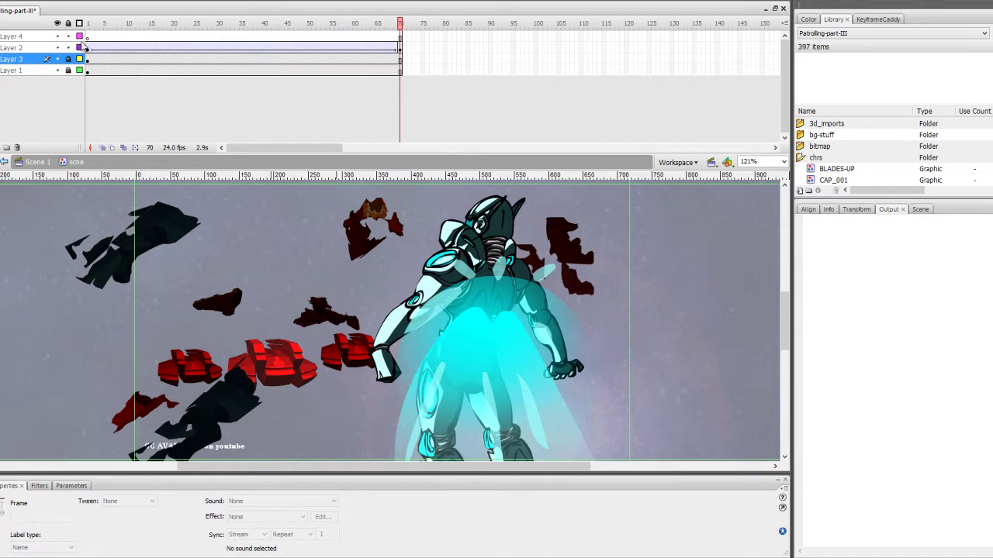
click(436, 270)
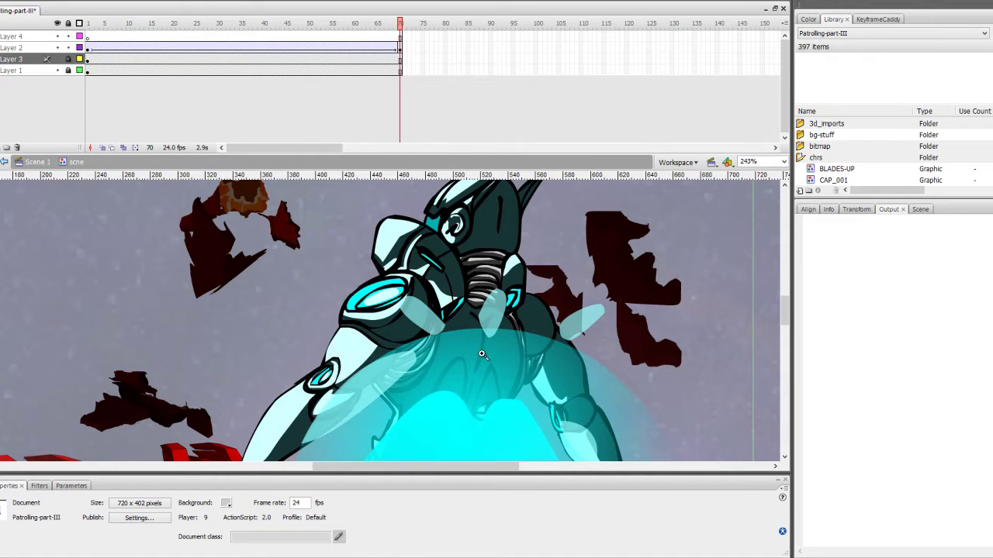
key(ctrl+minus)
click(425, 314)
double_click(425, 314)
- Step through cap_013-w-effects to frame 5 to examine the Layer 4 character drawing without the effect layers
key(period)
key(period)
key(period)
key(period)
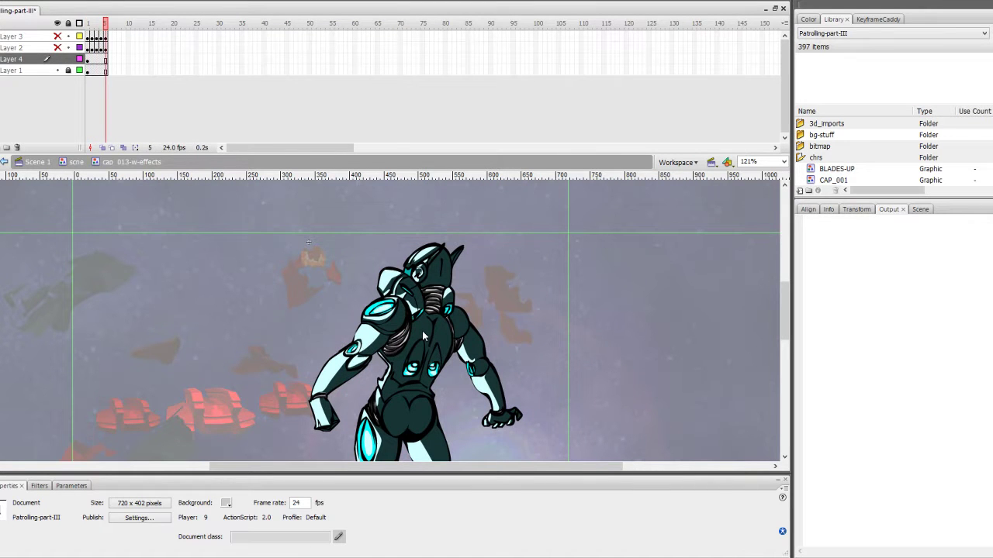
- Hide Layer 4, show the glow on Layer 2 and the streaks on Layer 3, and play the effect frames
click(58, 59)
click(100, 25)
click(100, 48)
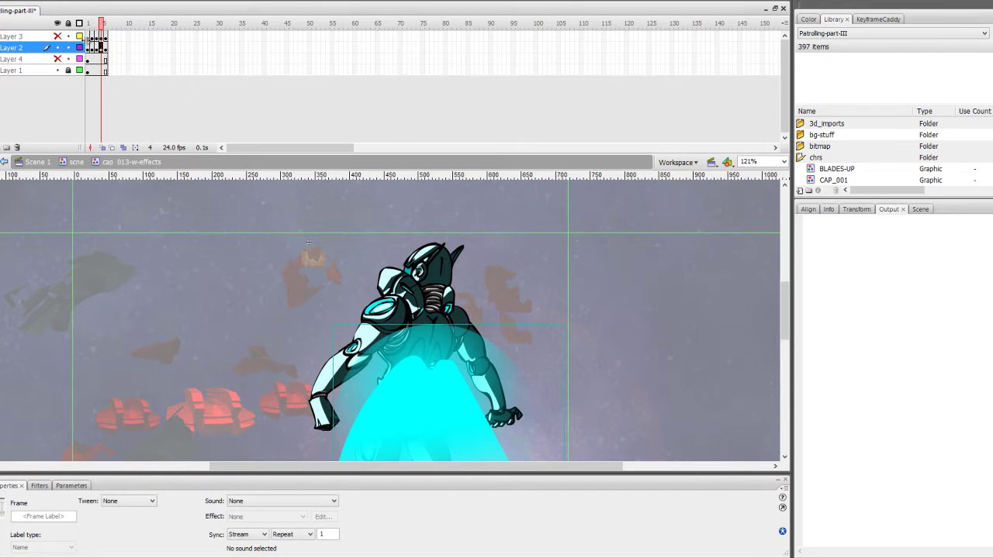
click(79, 48)
click(79, 47)
key(Return)
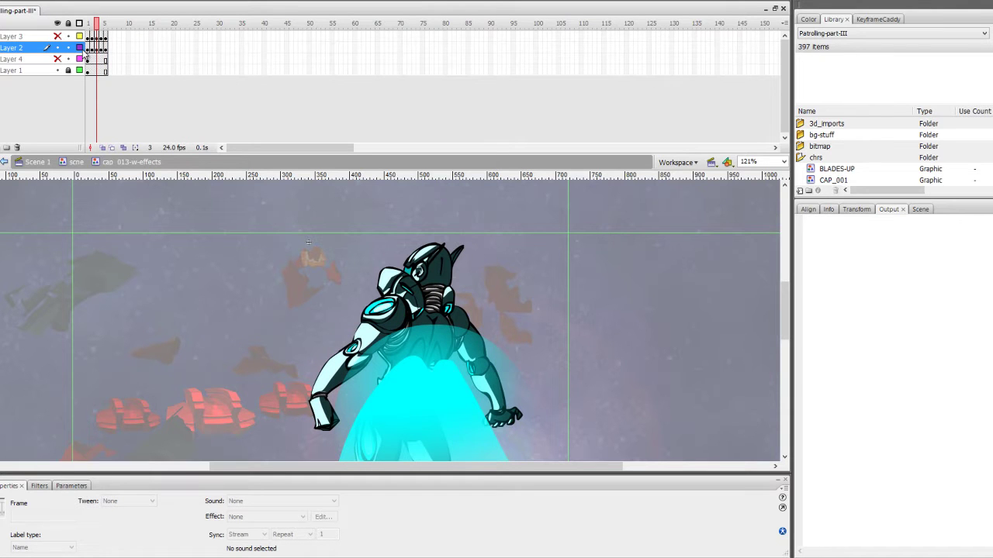
click(57, 36)
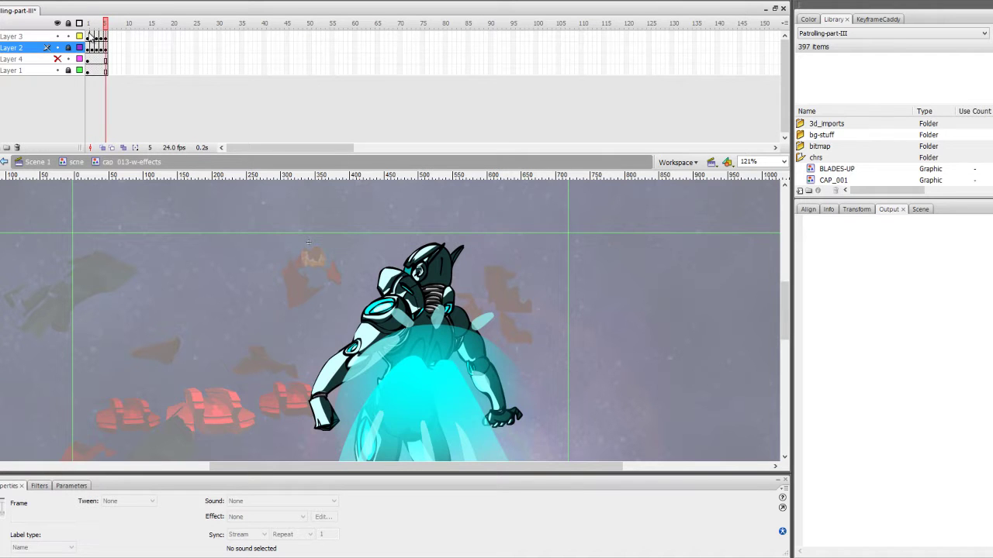
- Return to the scne symbol and replay the combined character and debris animation from its start
click(76, 161)
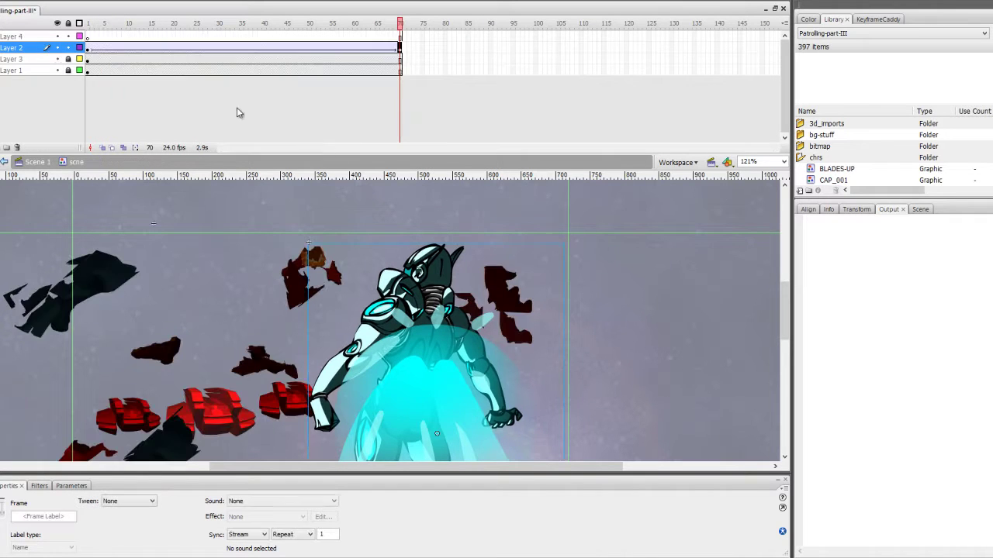
click(90, 59)
key(Return)
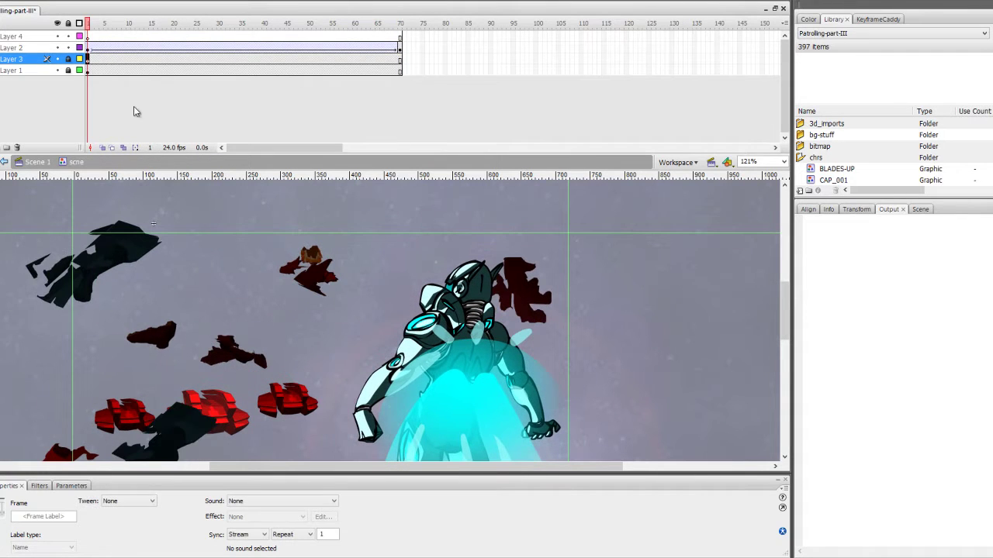
- In Scene 1, show Layer 5 in full colour at frame 73 and check it with the bg#2 background temporarily outlined
click(37, 161)
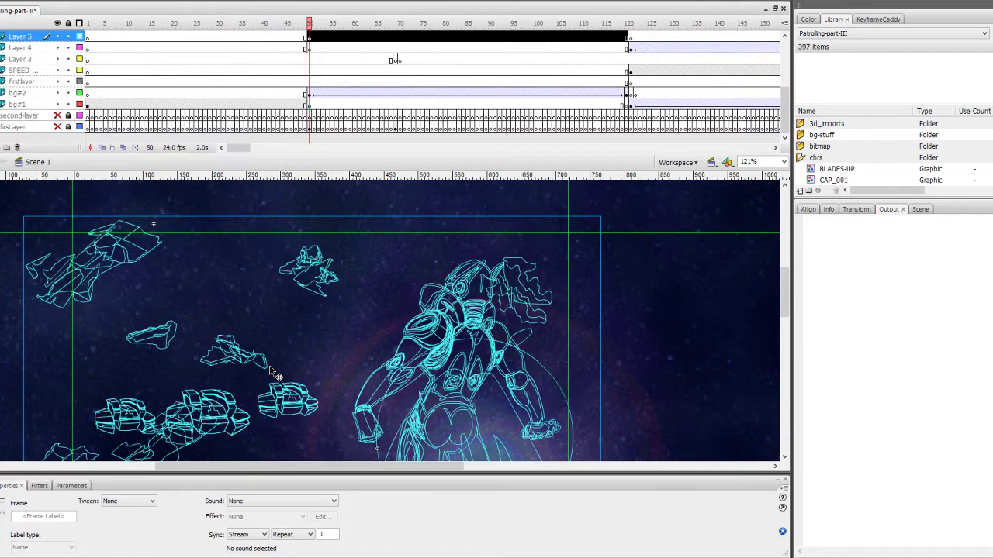
click(412, 70)
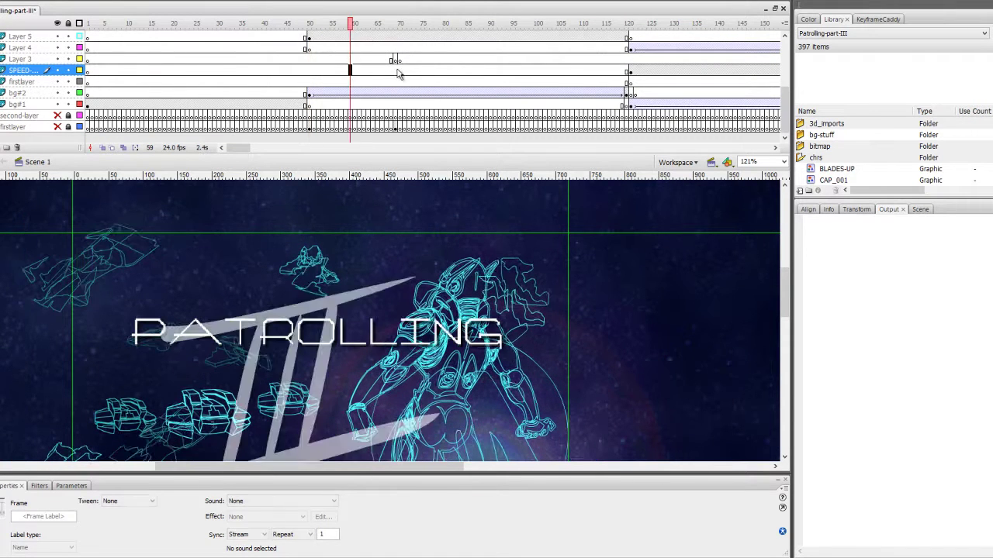
click(81, 47)
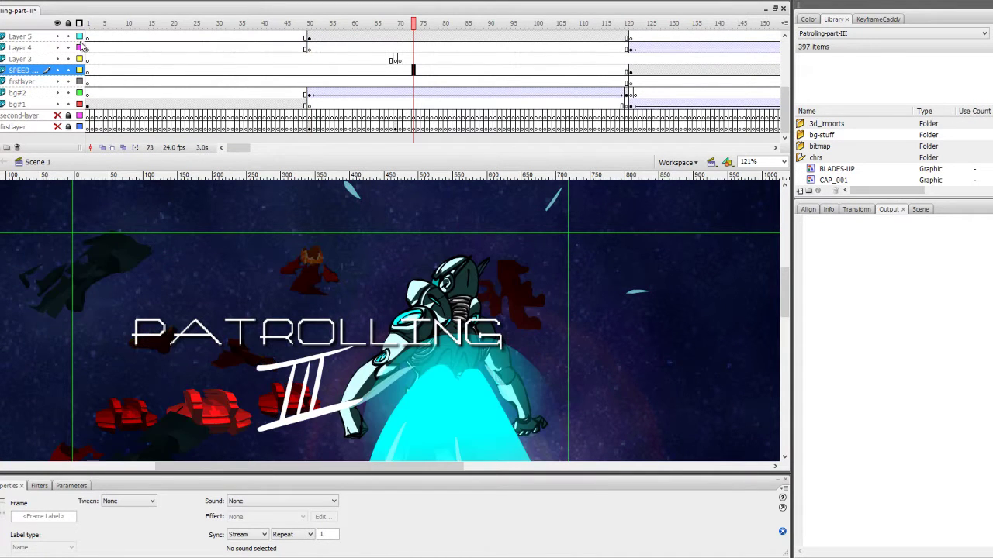
click(80, 94)
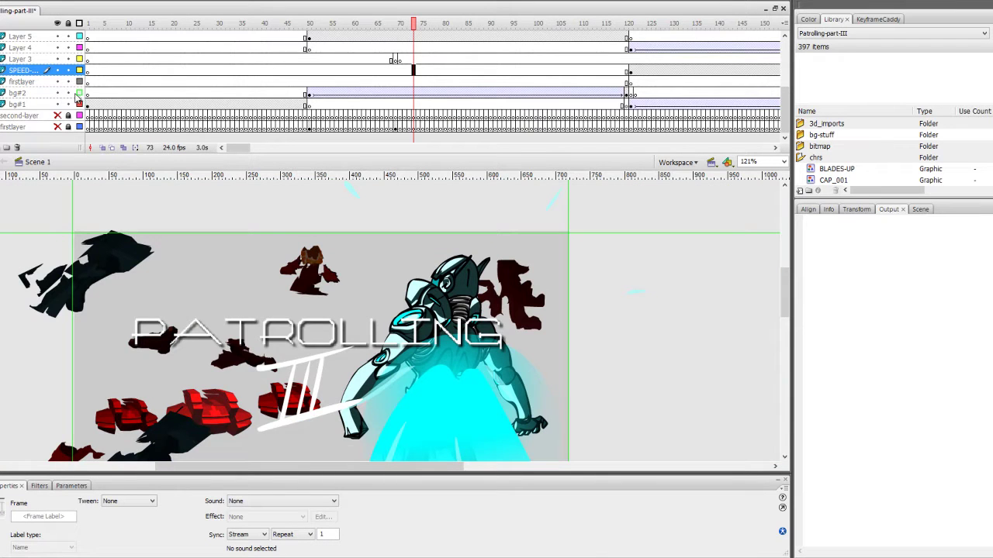
click(79, 93)
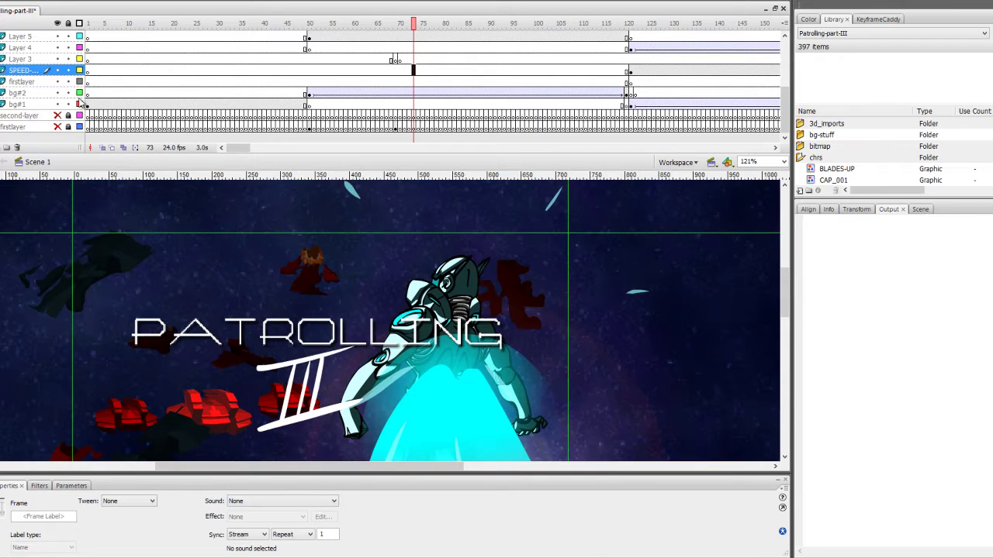
- Play Scene 1 from frame 51 into the helmet close-up and inspect Layer 4 at frame 186 in outlines
click(313, 38)
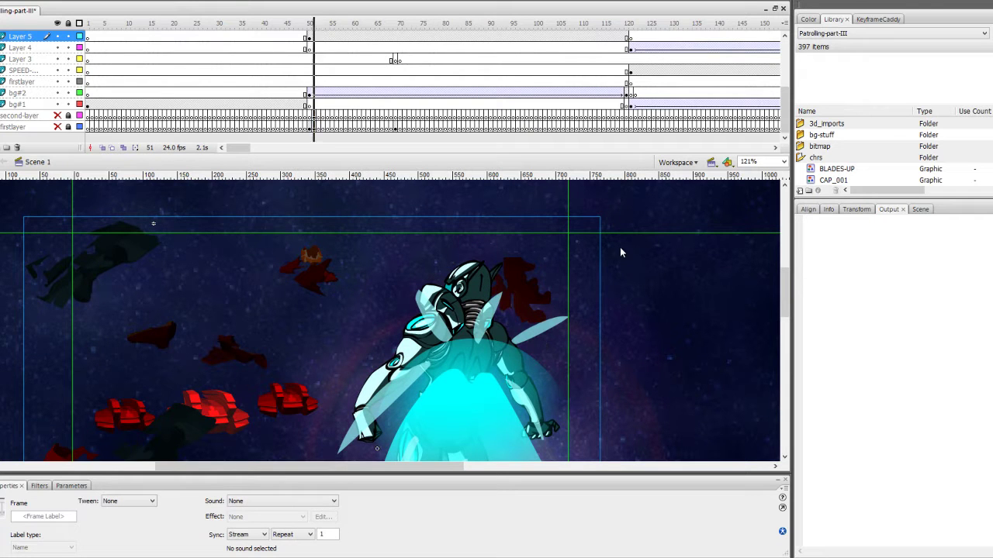
key(Return)
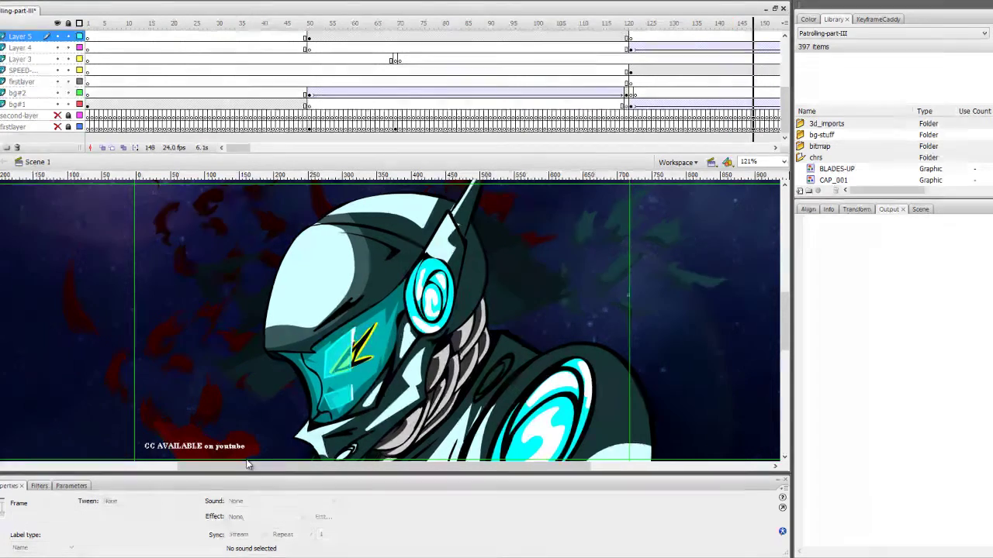
click(233, 48)
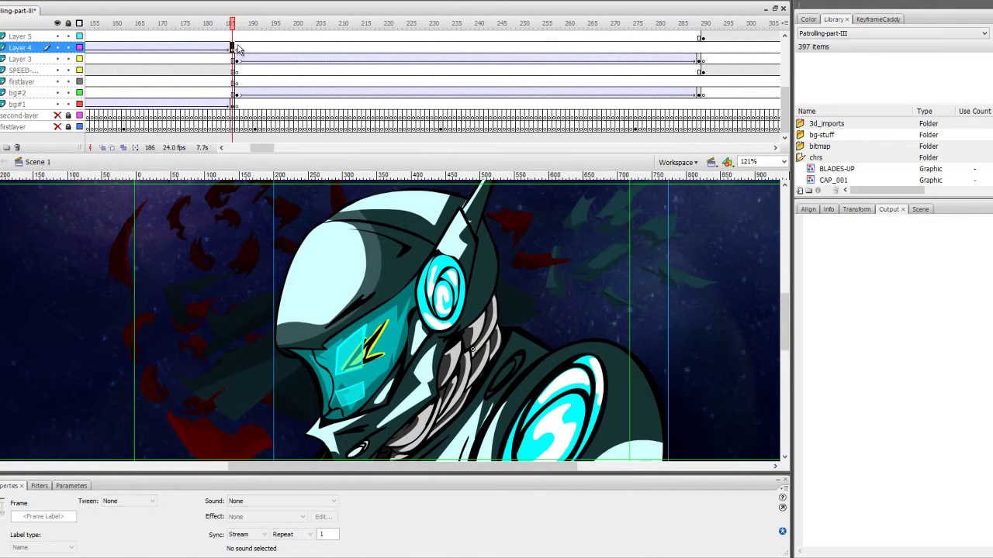
click(79, 47)
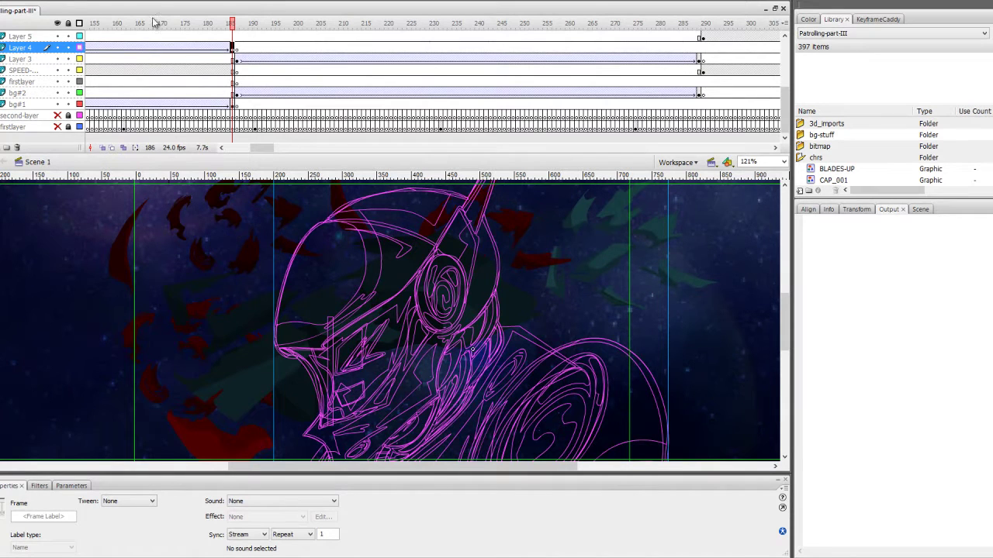
click(79, 48)
- Open the Cap_Bust_SHOT symbol, make every layer except Layer 2 visible, and play its animation
double_click(375, 310)
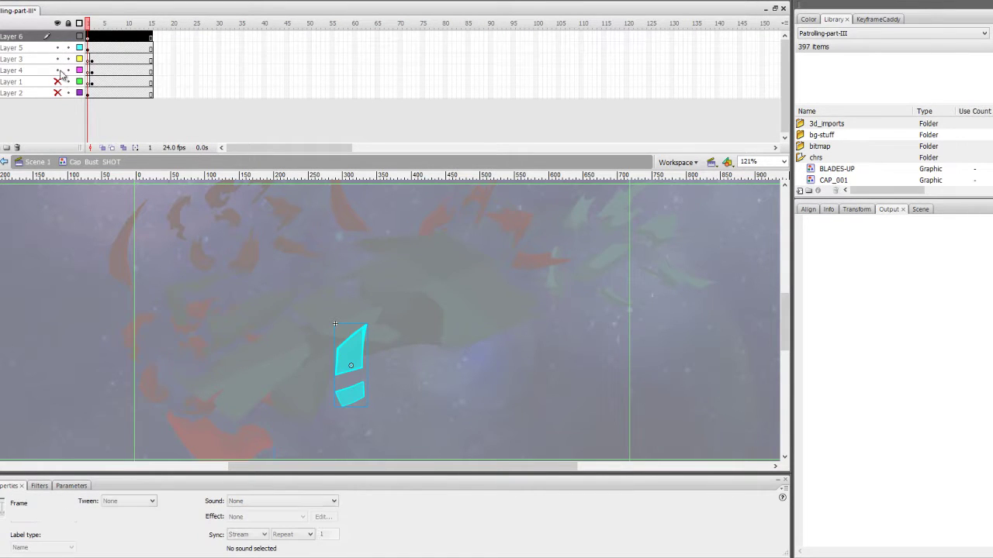
drag(57, 47, 57, 81)
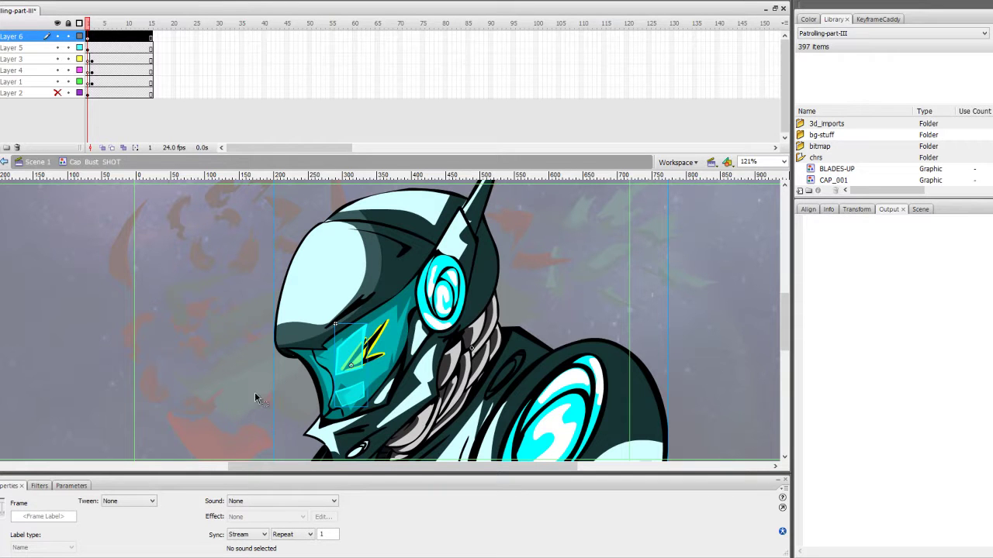
key(Return)
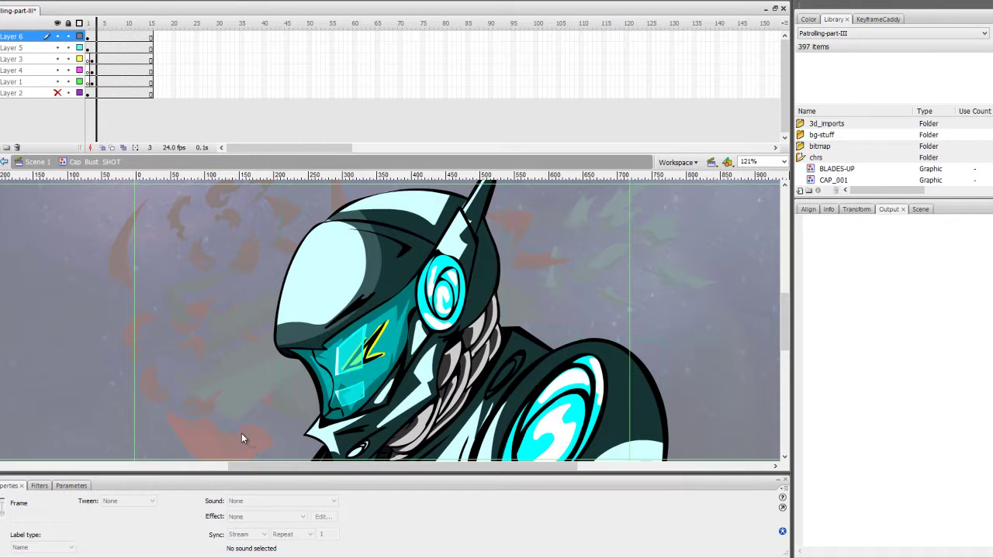
key(Return)
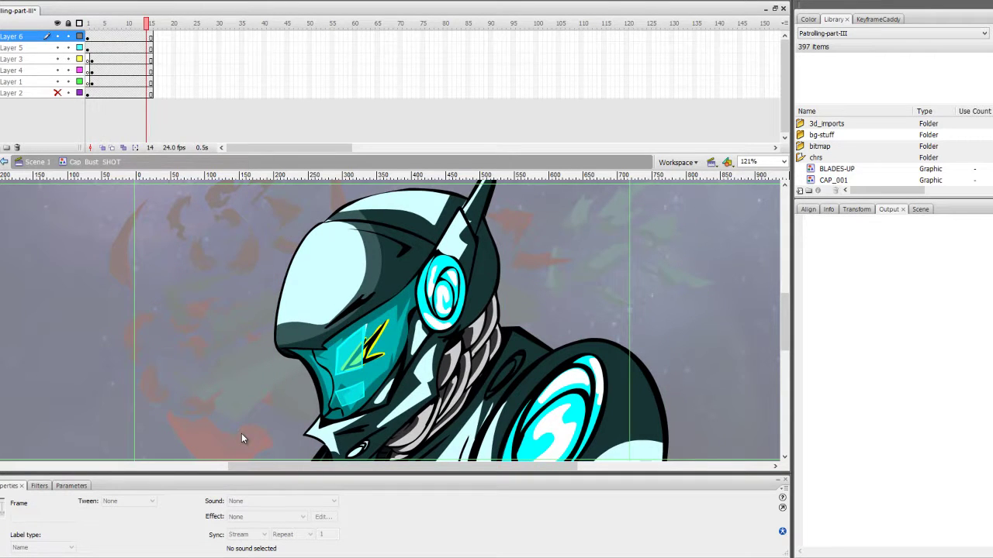
- Open the nested visor display symbol and play its tween through frame 15, then replay it within Cap_Bust_SHOT
click(365, 360)
double_click(363, 371)
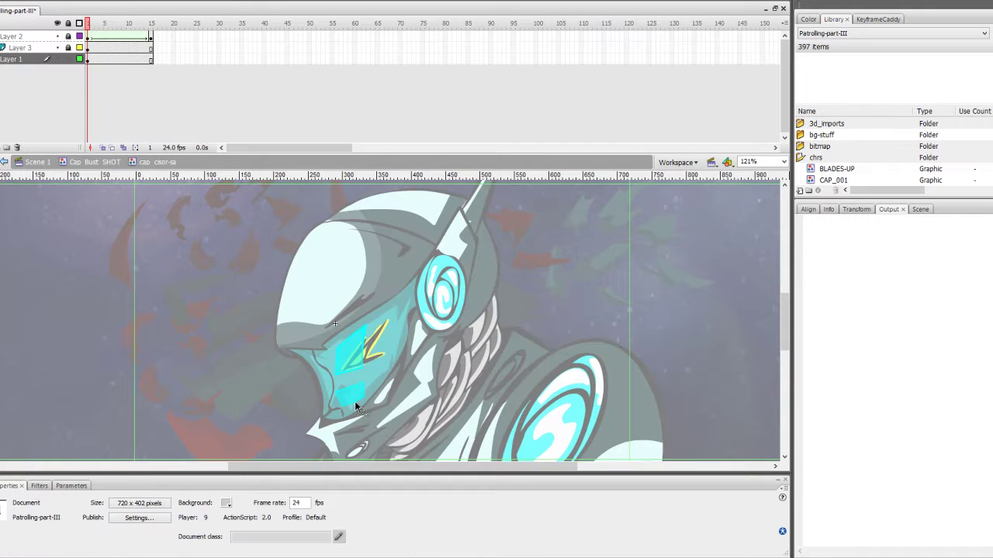
key(Return)
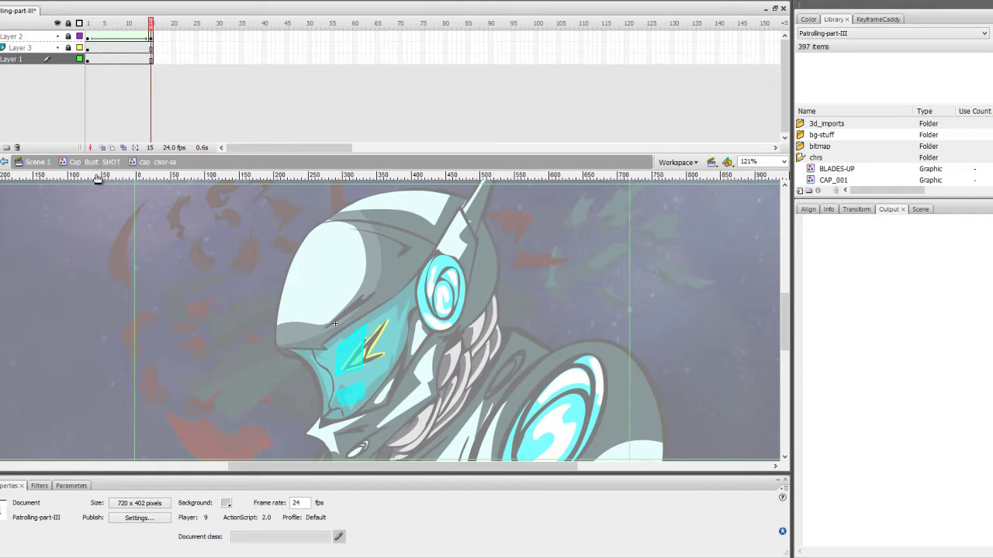
double_click(111, 215)
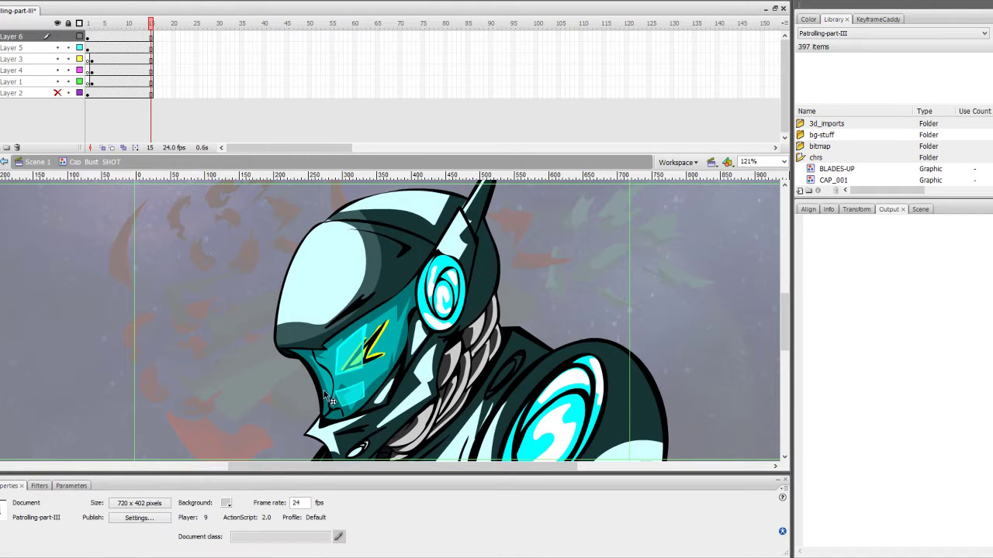
key(Return)
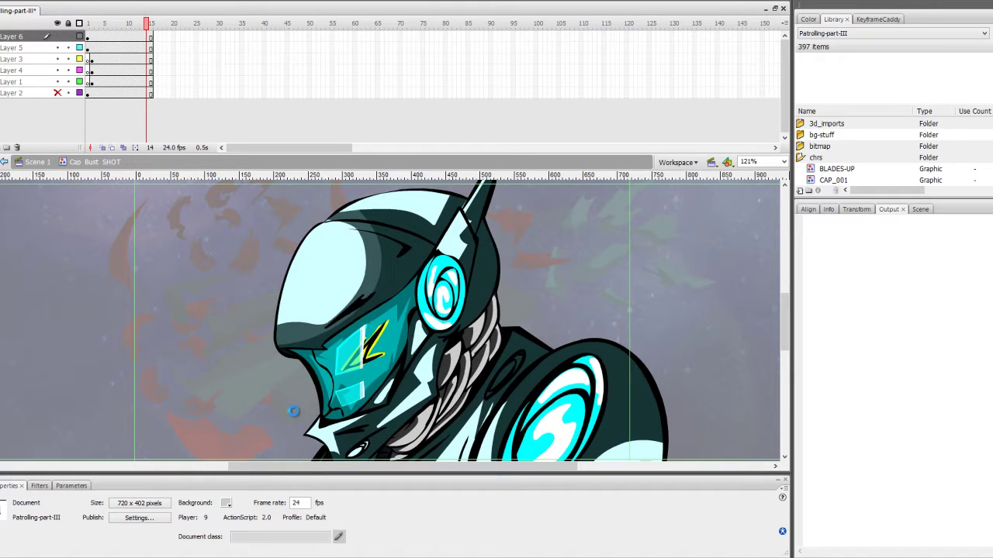
- Reopen Cap_Bust_SHOT from Scene 1 and examine its layers at frame 3 by hiding them all and restoring all except Layer 2
mouse_move(784, 302)
mouse_down()
mouse_move(781, 324)
mouse_move(784, 307)
mouse_up()
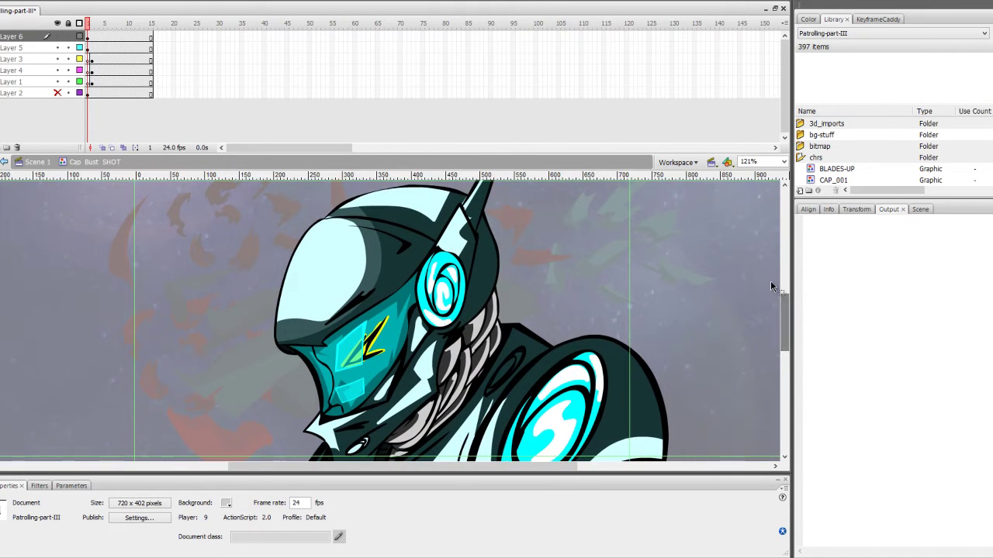
click(37, 162)
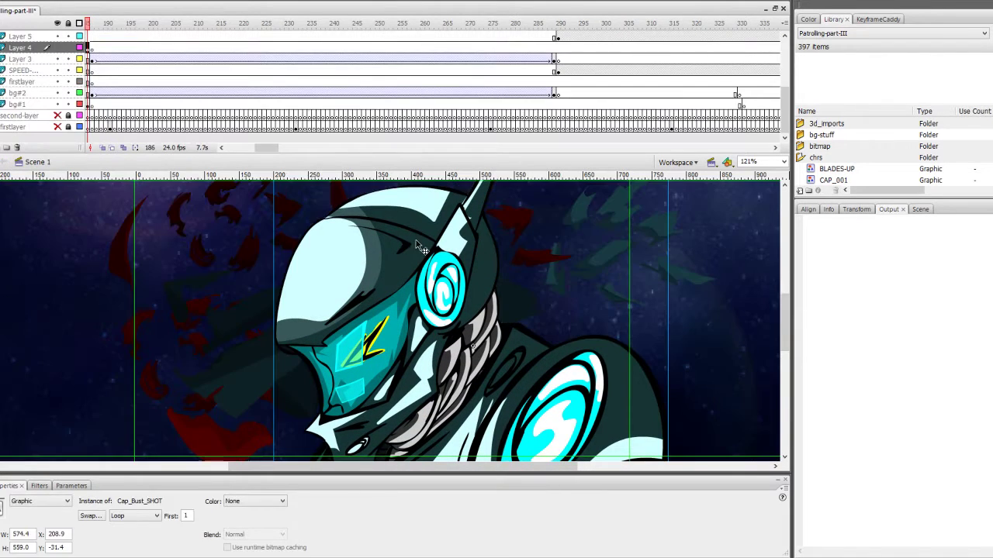
double_click(388, 237)
alt+click(59, 87)
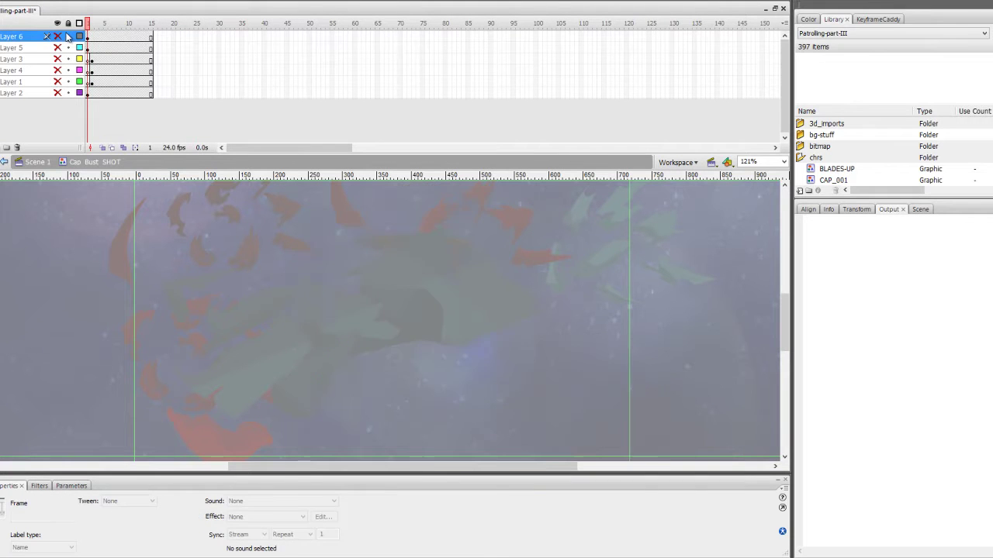
key(period)
key(period)
click(57, 93)
drag(58, 82, 57, 37)
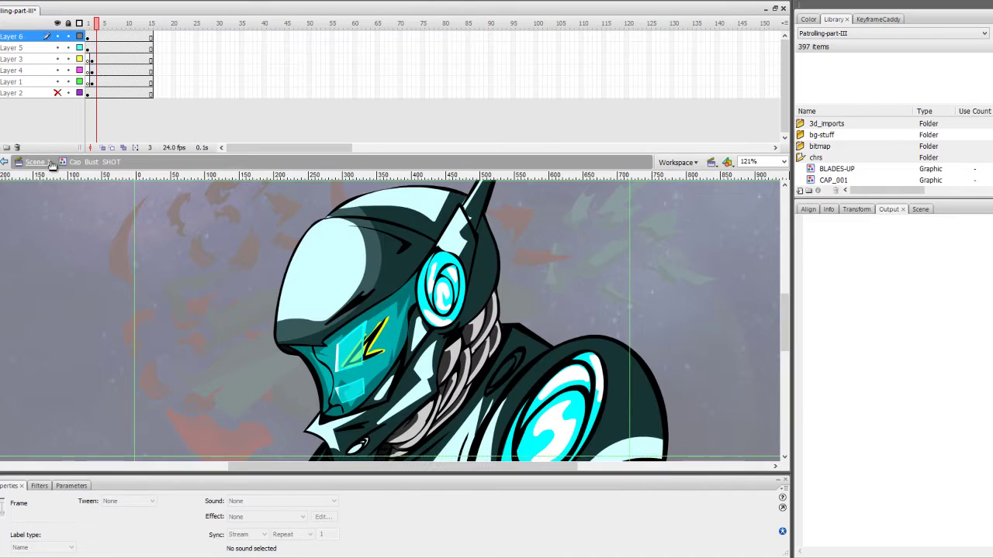
- Return to Scene 1 and compare the Layer 3 artwork at frame 187 in outlines and in full colour
click(37, 161)
click(134, 69)
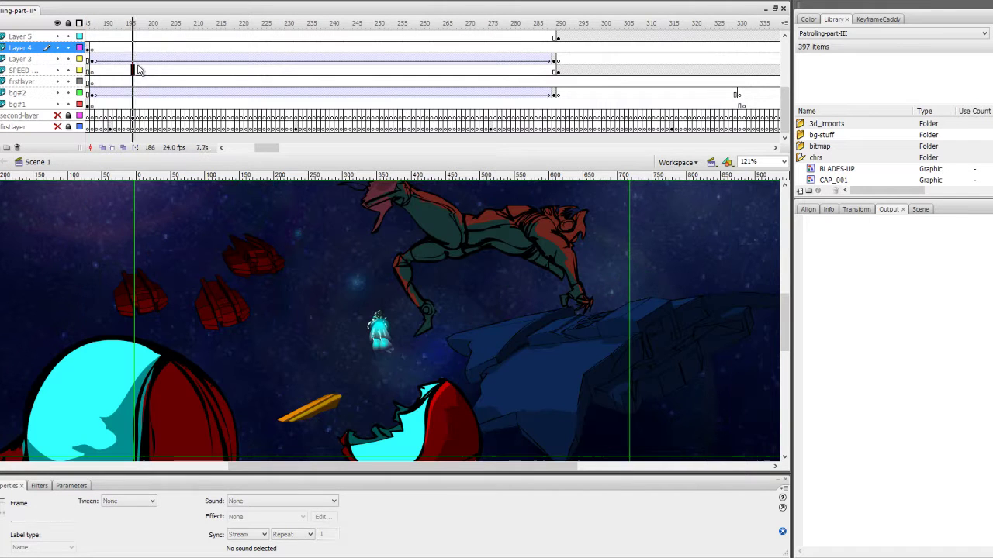
click(92, 60)
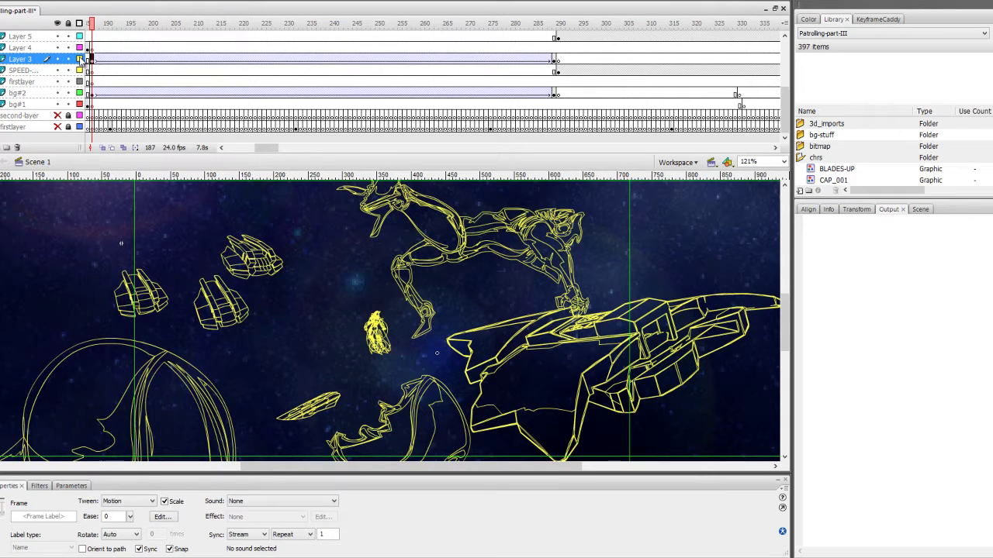
click(80, 60)
click(80, 59)
click(80, 60)
- Step forward frame by frame from frame 187 to examine the motion tween on Layer 3
key(period)
key(period)
key(period)
key(period)
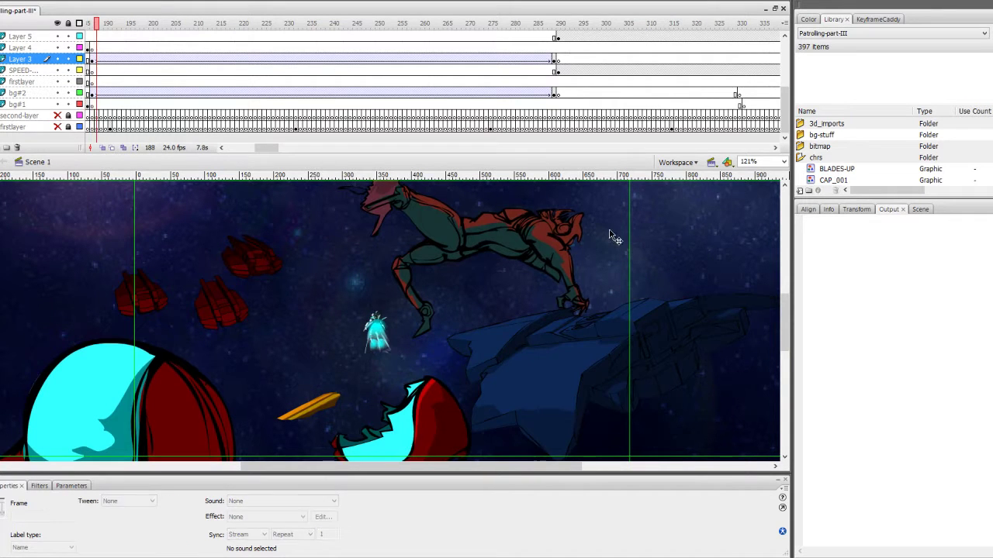
- Play the main timeline from frame 188 through the armoured hero and ship shot, pausing near frame 341 and stopping at frame 410
key(Return)
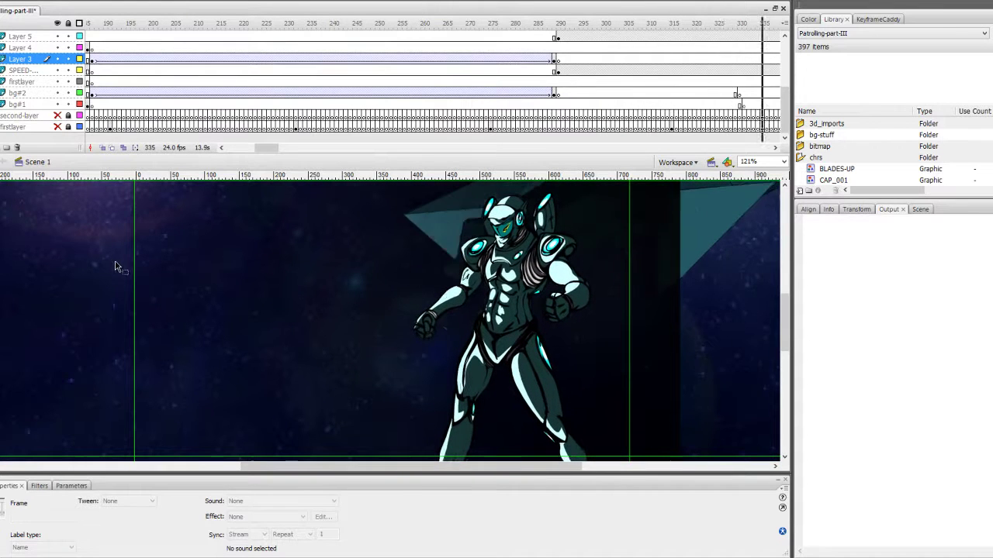
click(115, 285)
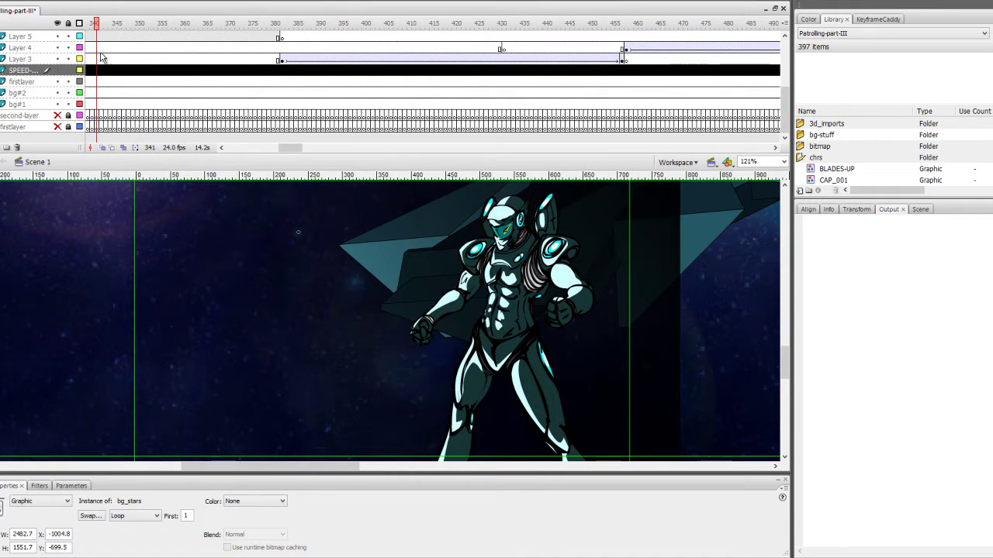
click(100, 68)
click(98, 442)
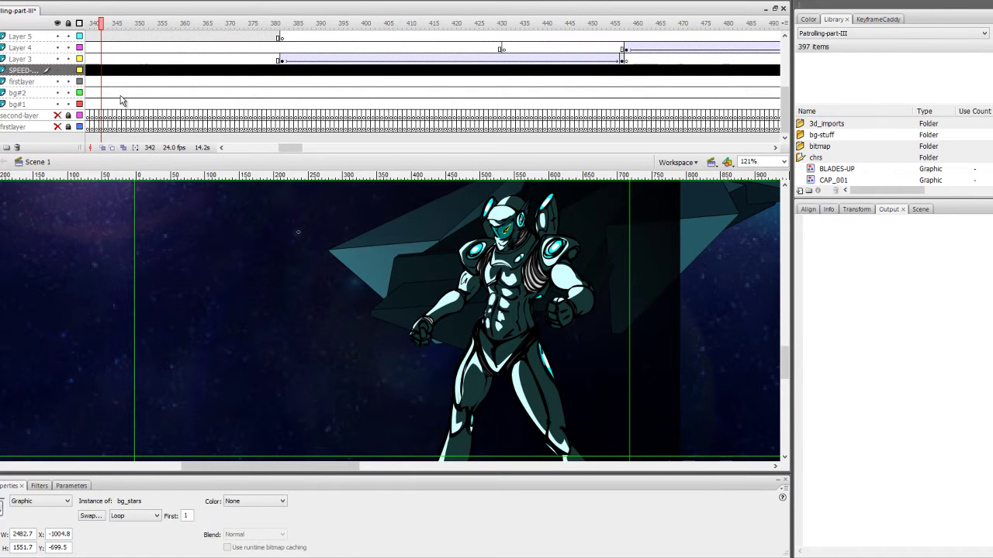
key(Return)
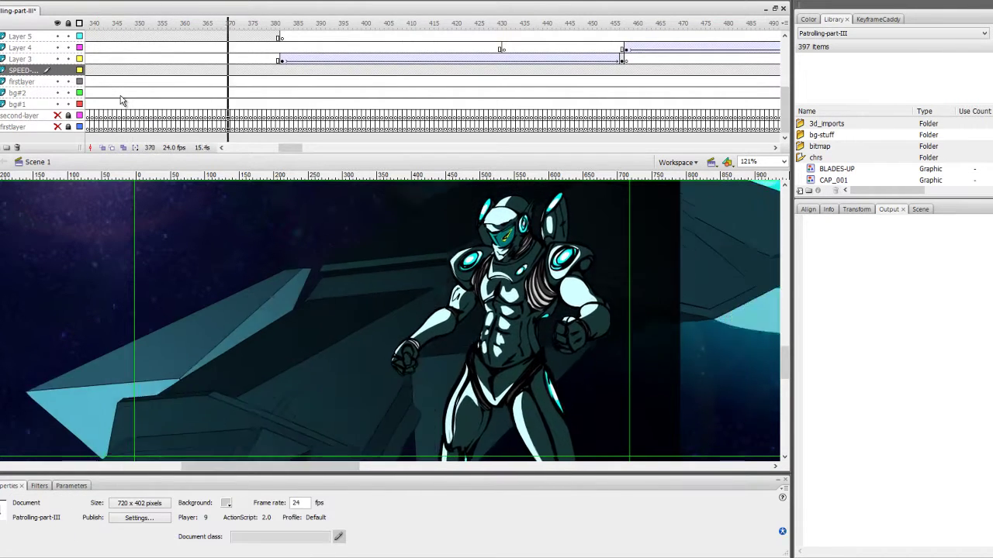
key(Return)
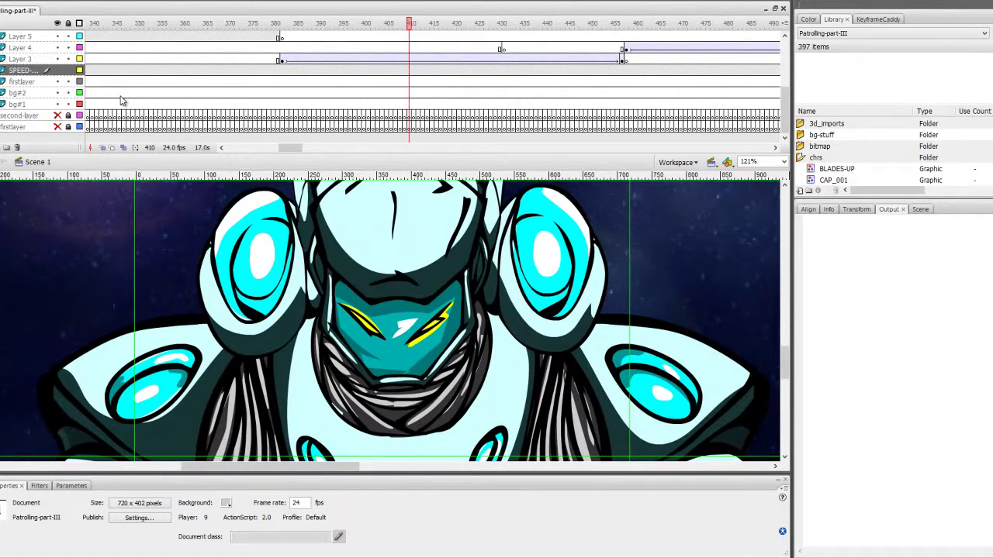
- Open the CAP_002 symbol from Layer 3 at frame 382, isolate and play its Layer 3, isolate Layer 2, and return to Scene 1
click(282, 60)
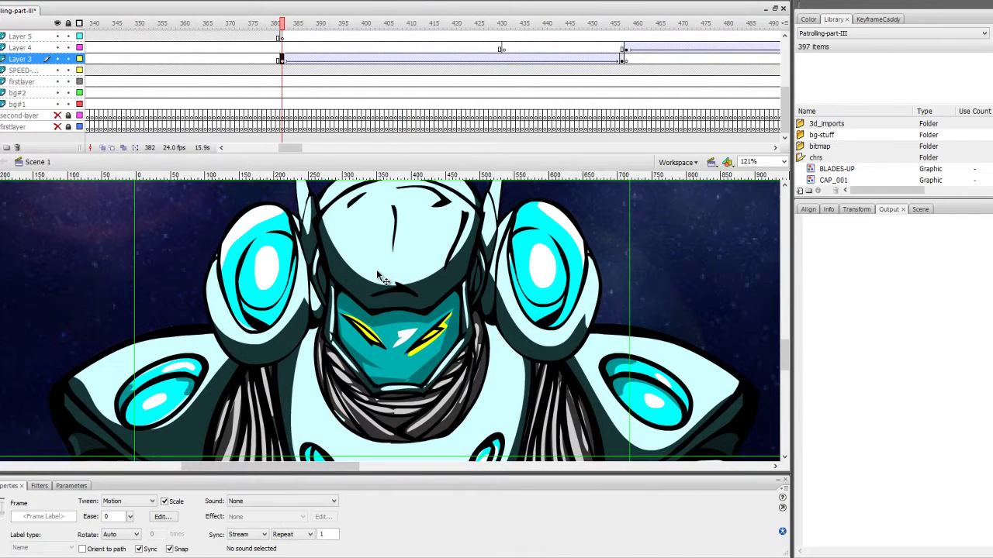
double_click(377, 276)
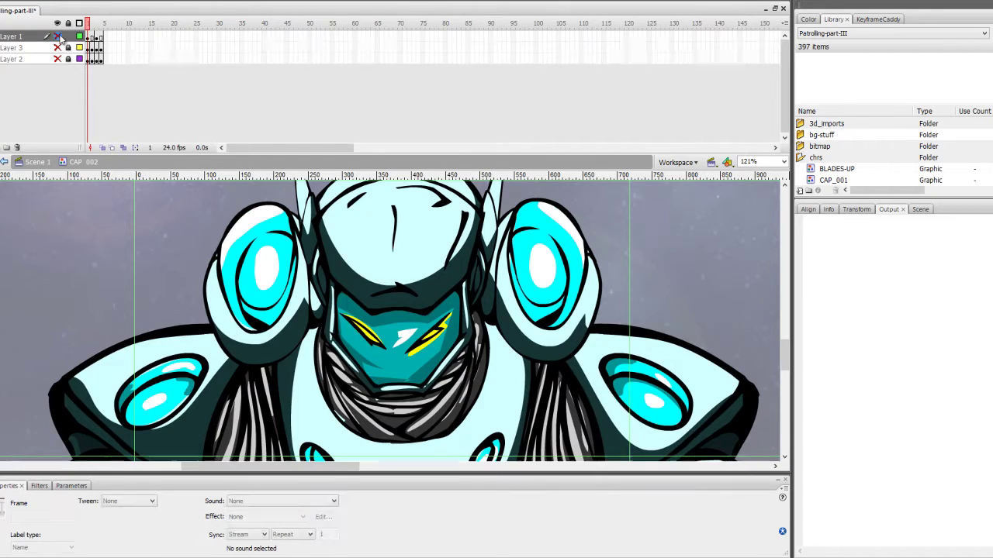
click(57, 36)
click(56, 47)
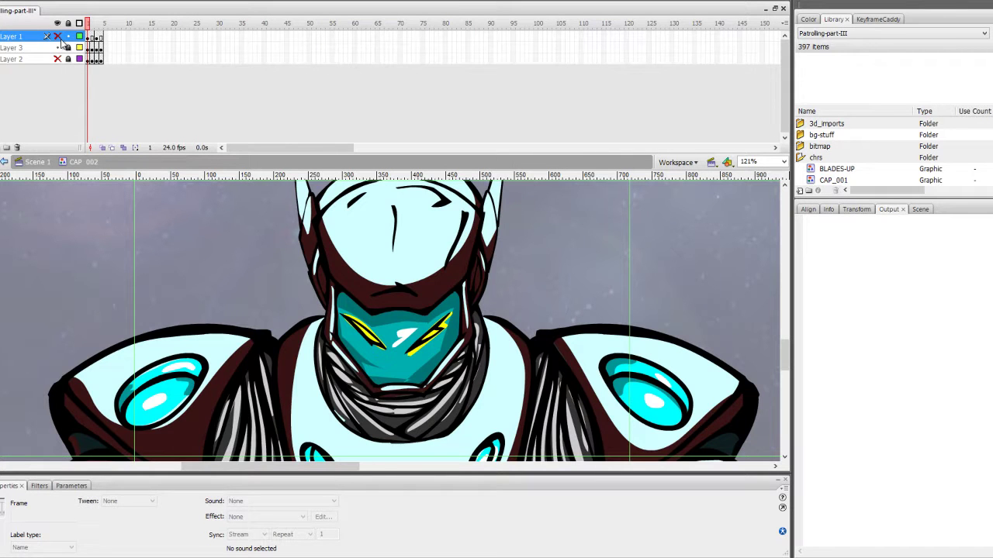
key(Return)
click(57, 48)
click(56, 59)
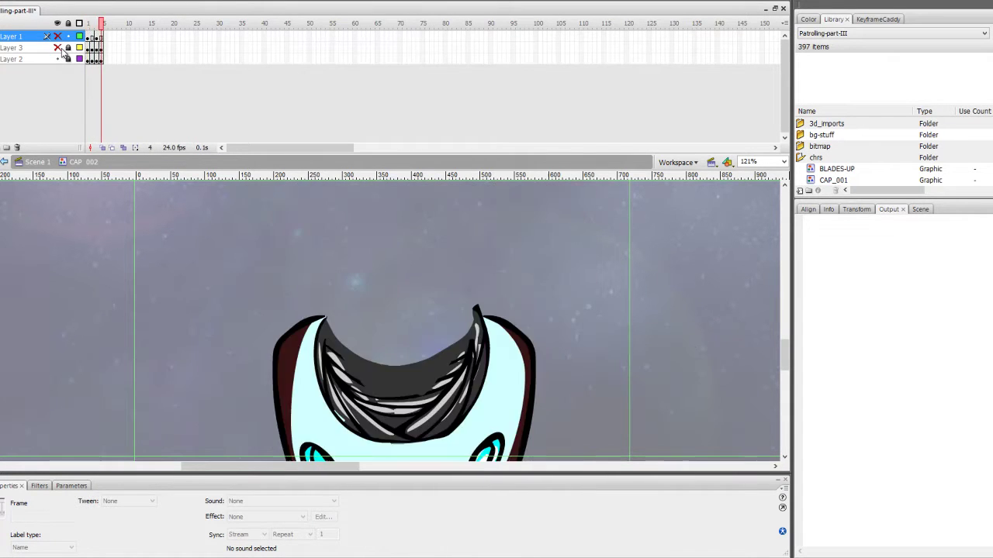
click(34, 164)
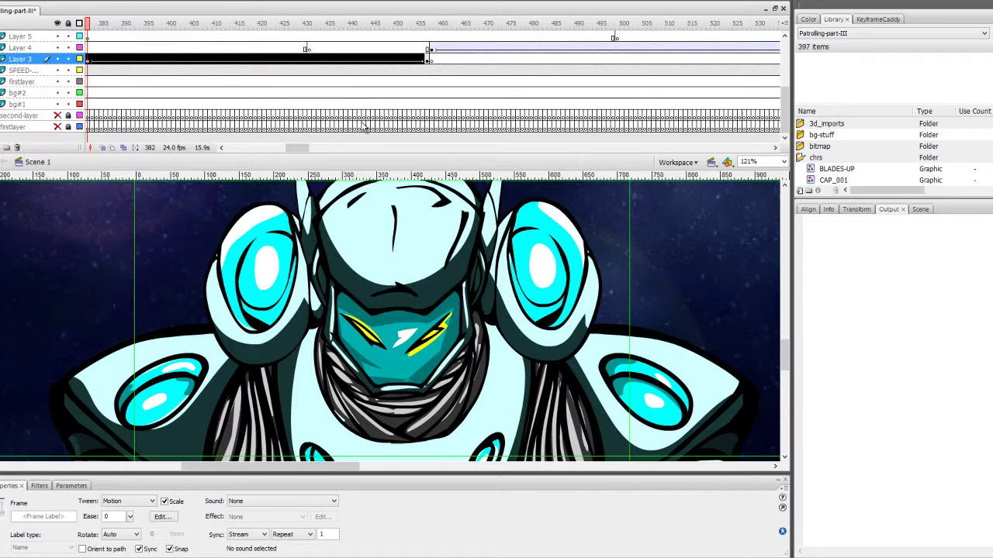
- Play the main timeline from frame 382 into the cockpit shot, and replay that shot from the Layer 4 keyframe at frame 458
key(Return)
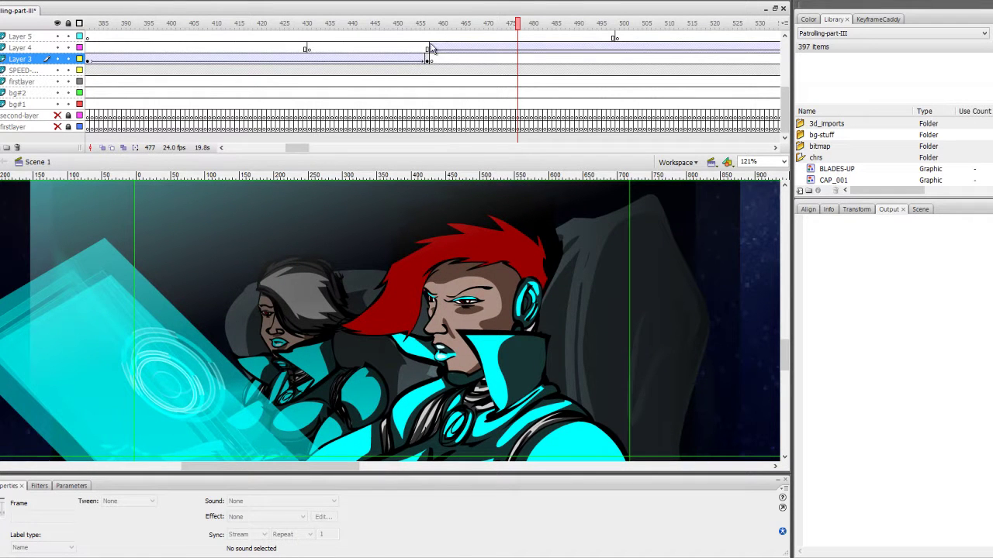
click(431, 49)
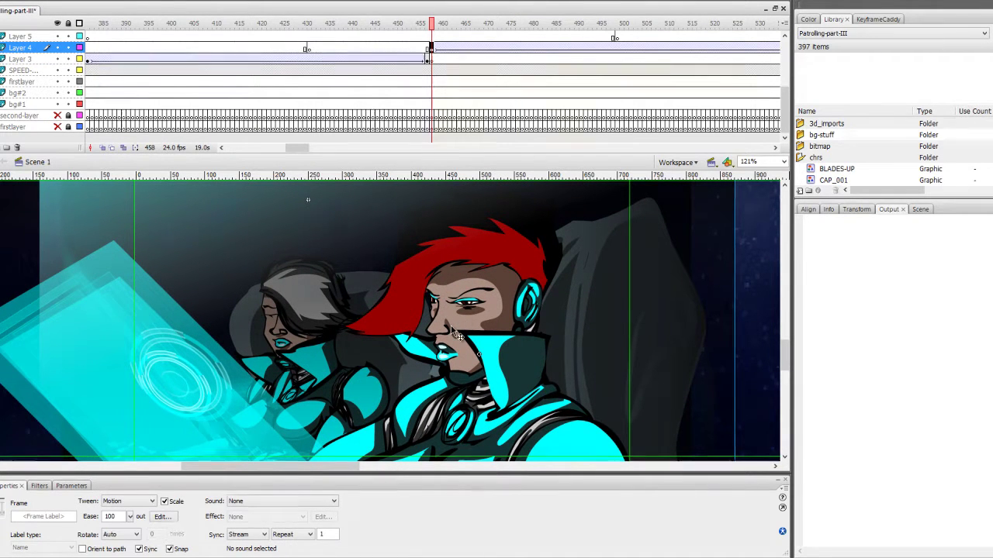
key(Return)
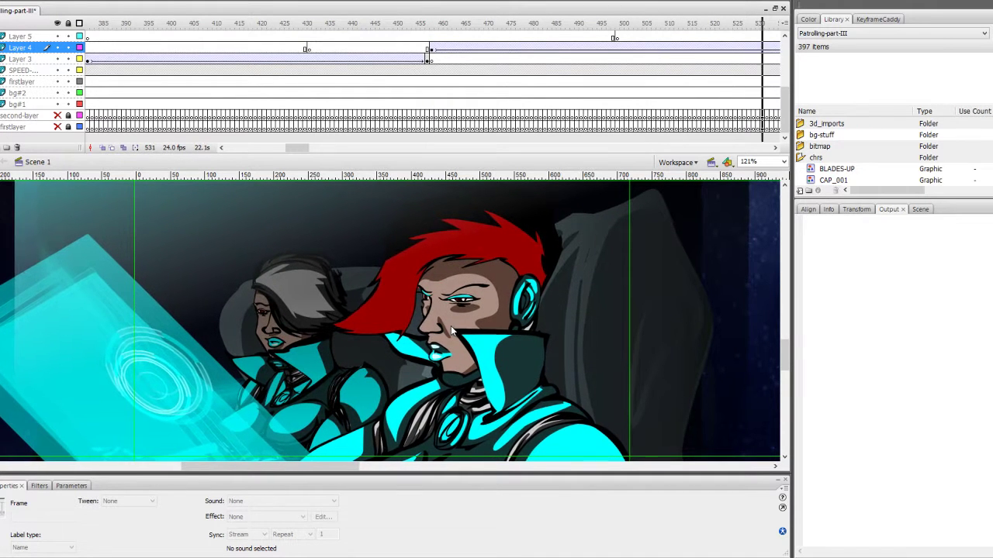
key(Return)
- Open the nested scn_tina_charges-1a-skyfall symbol and play its timeline from frame 1 to frame 33
click(394, 313)
double_click(394, 312)
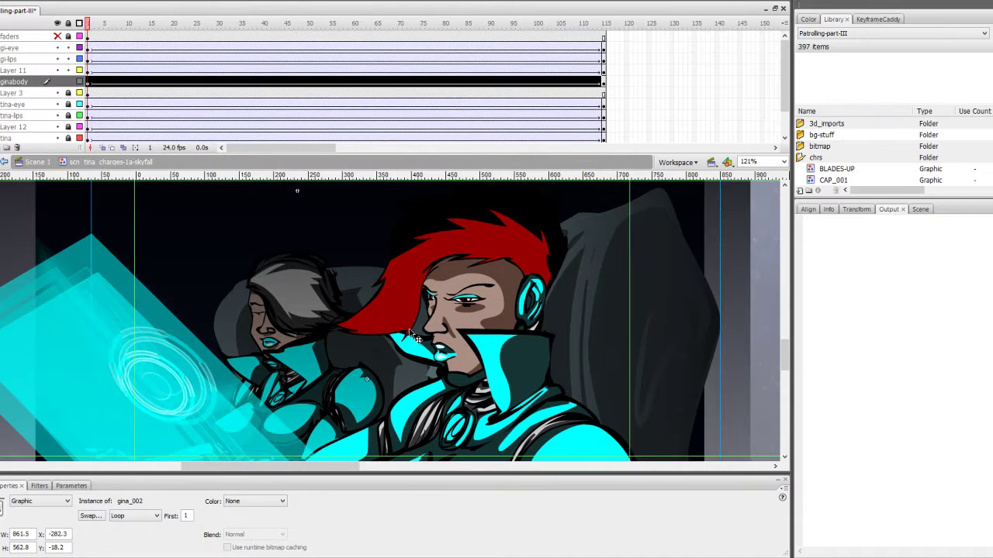
key(Return)
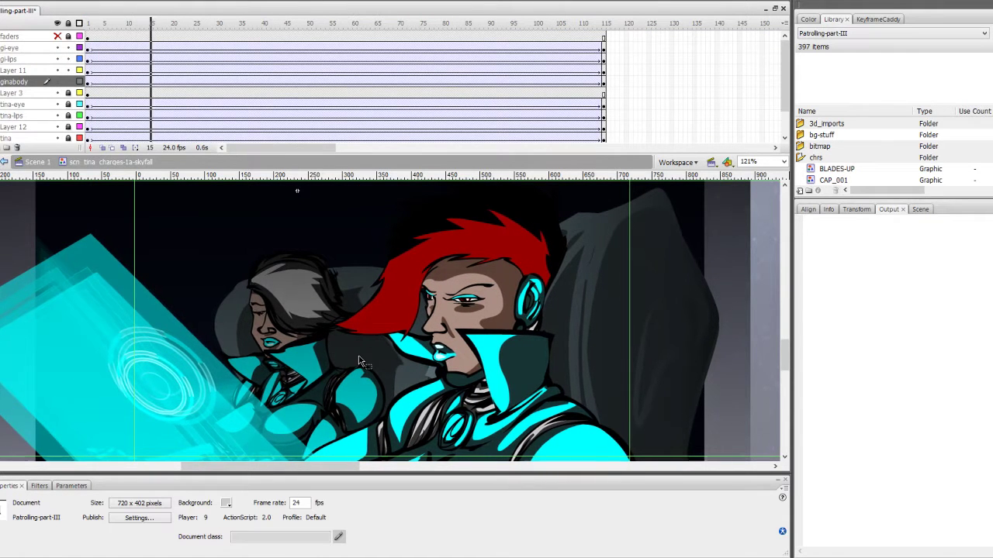
- Show the gi-eye, gi-lips and Layer 11 artwork as outlines to identify the red-haired pilot's facial parts and the display
click(79, 48)
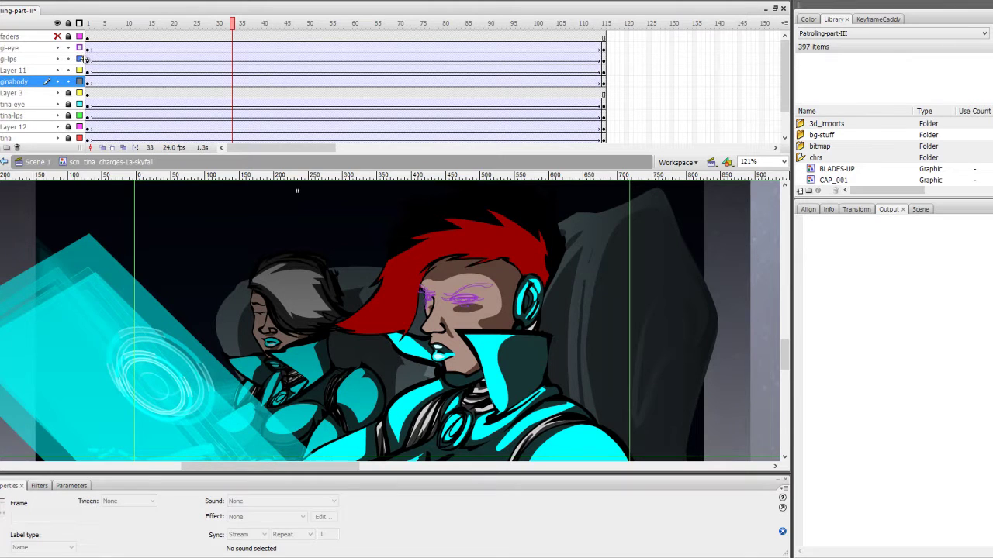
click(80, 70)
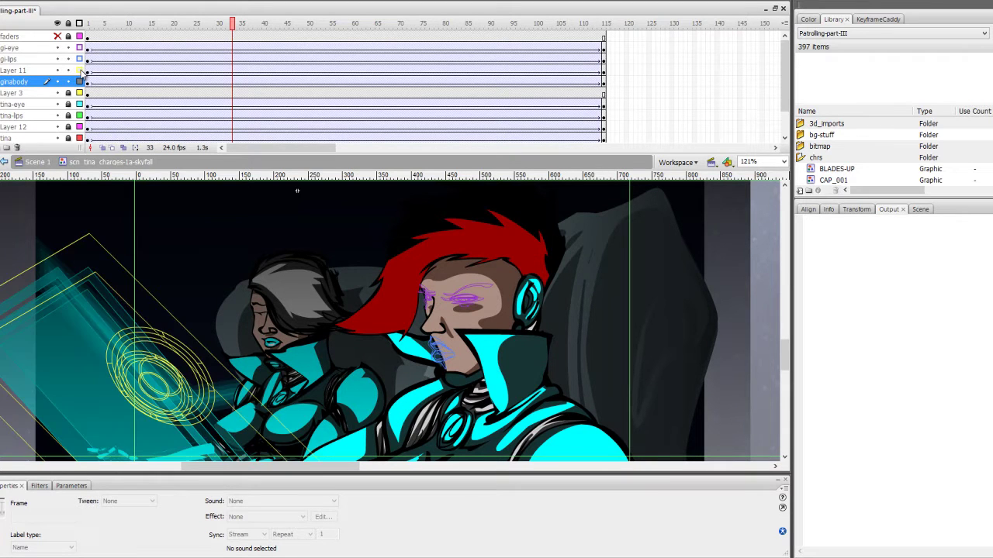
click(79, 71)
click(79, 71)
click(80, 59)
click(79, 48)
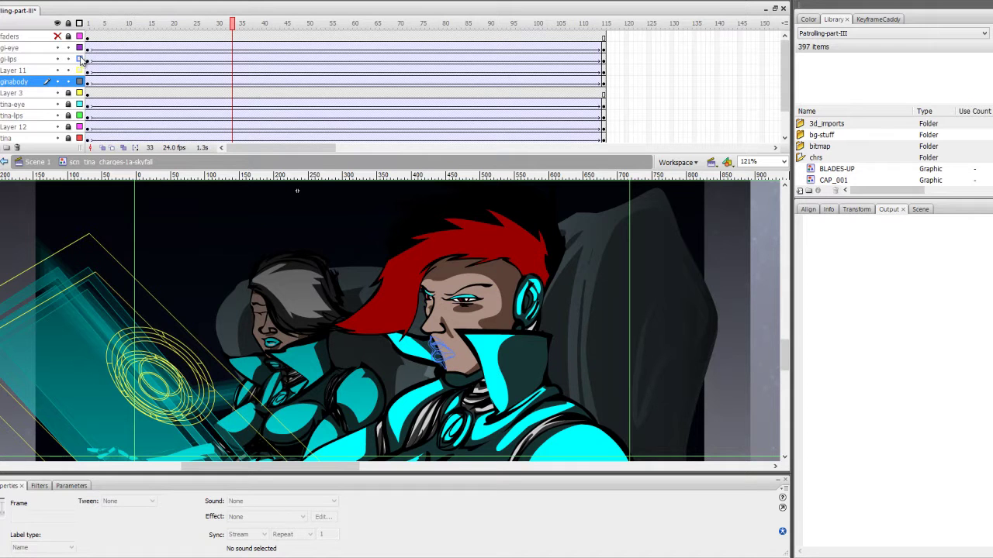
click(79, 48)
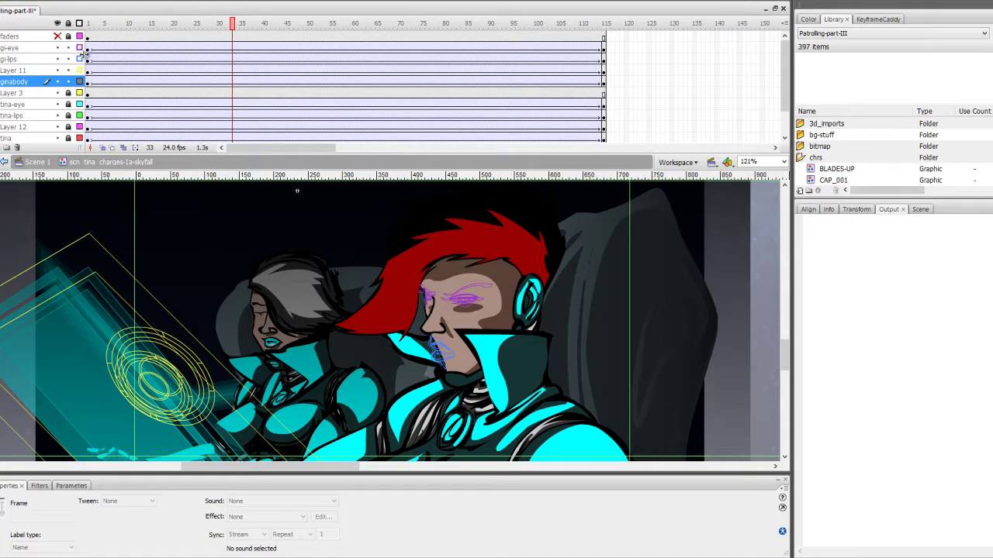
- Show Layer 3, tina-eye, tina-lips, Layer 12 and tina as outlines to identify the second pilot's parts
click(79, 94)
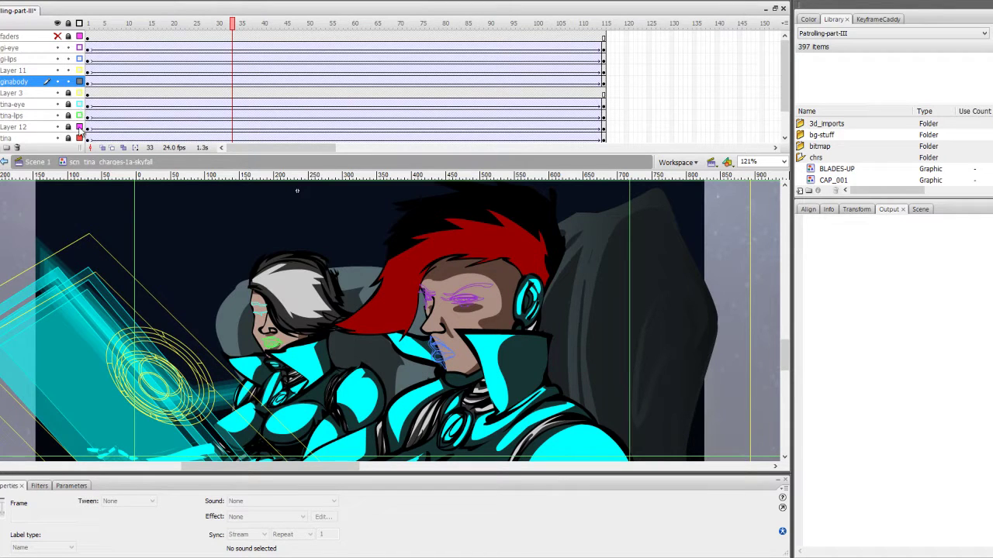
click(79, 127)
click(79, 138)
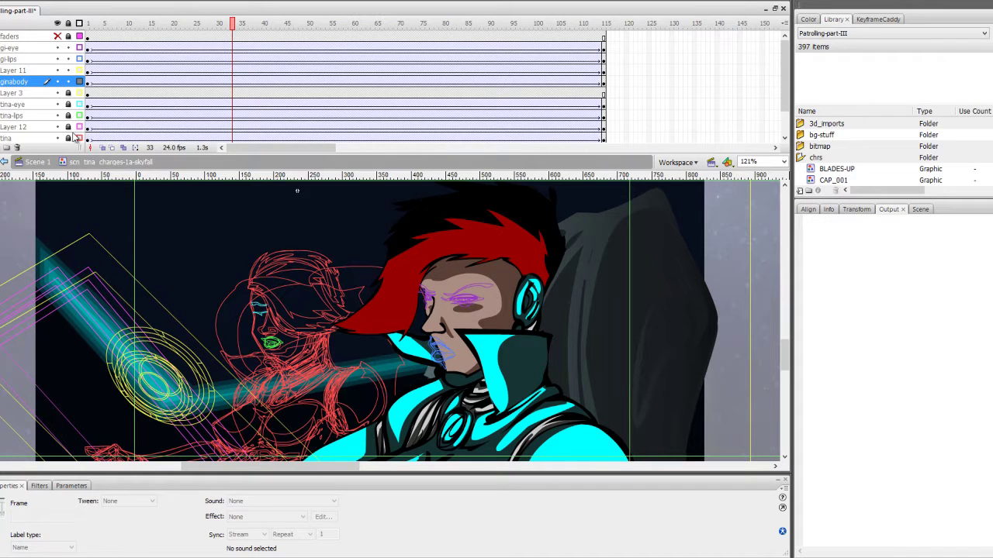
- Play the outlined cockpit symbol from frame 33 to frame 102, and go back to Layer 11's keyframe at frame 1
key(Return)
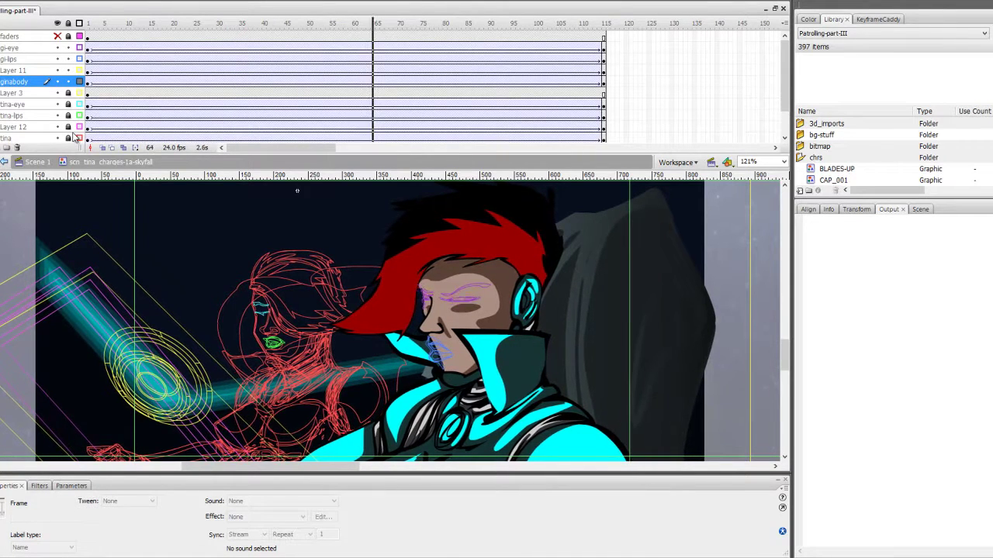
key(Return)
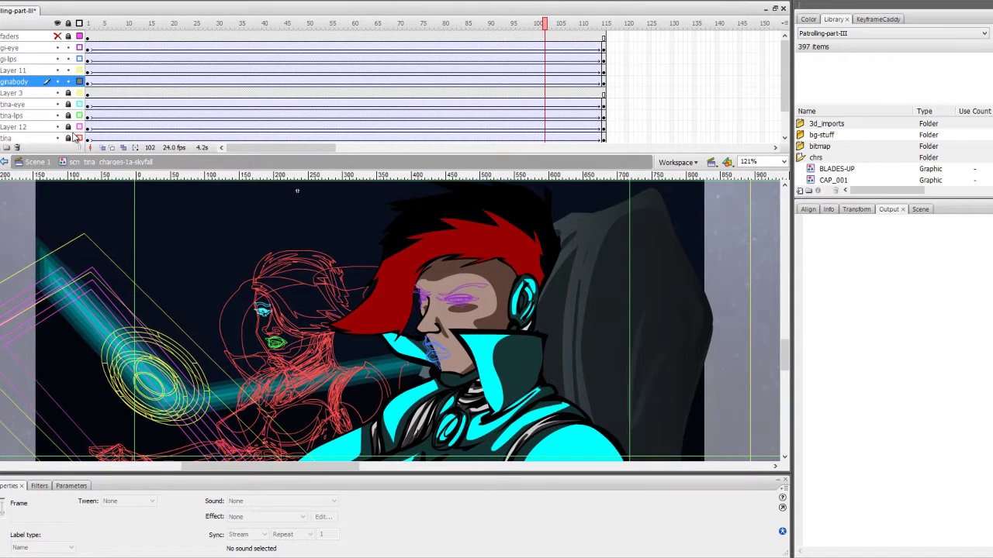
click(89, 70)
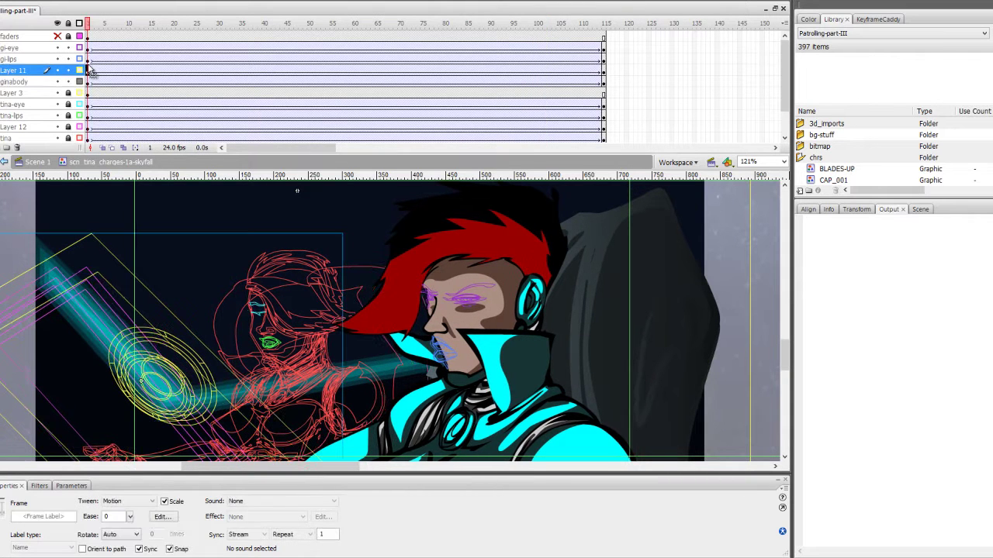
- Open the gina_lips_001 symbol on the gi-lips layer, examine its mouth shapes, and return to the cockpit symbol
click(454, 353)
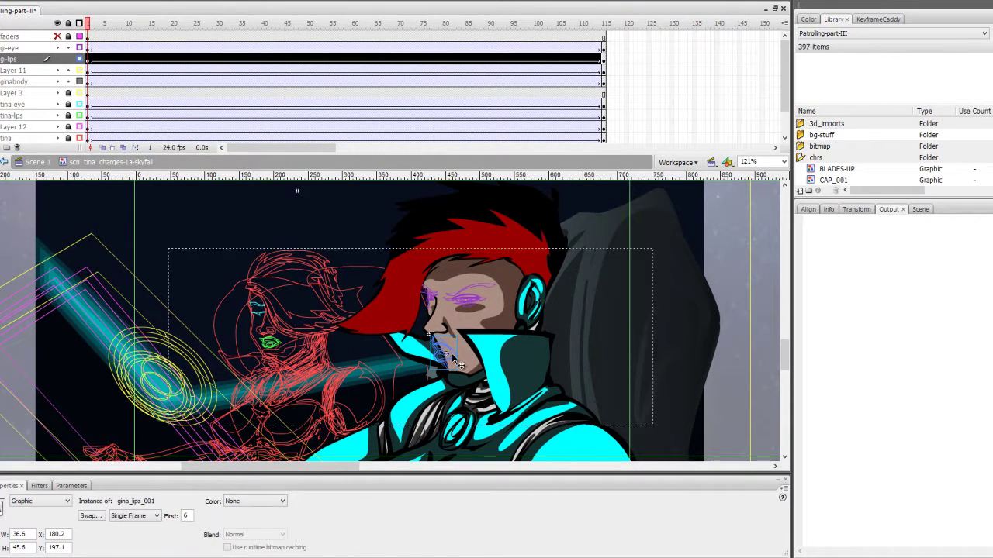
double_click(451, 353)
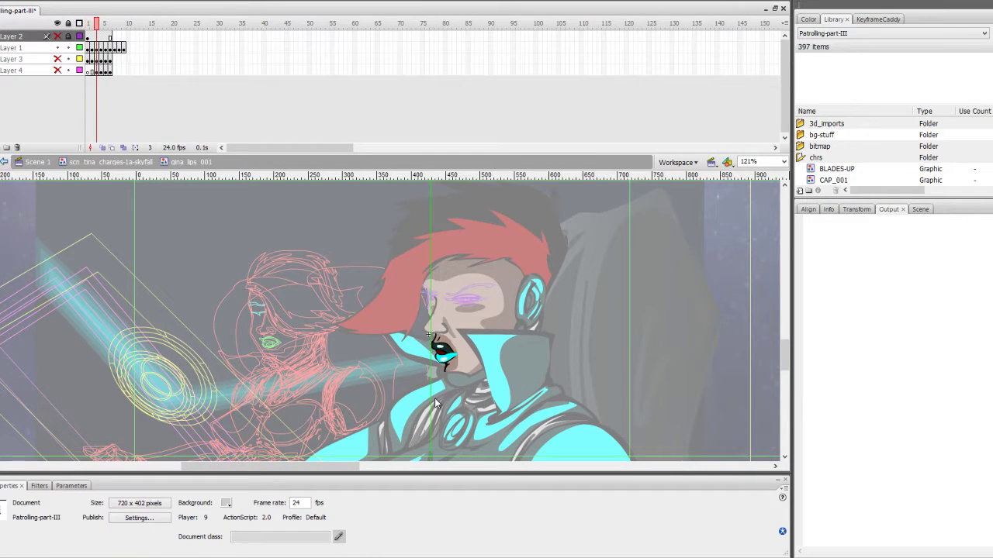
double_click(574, 272)
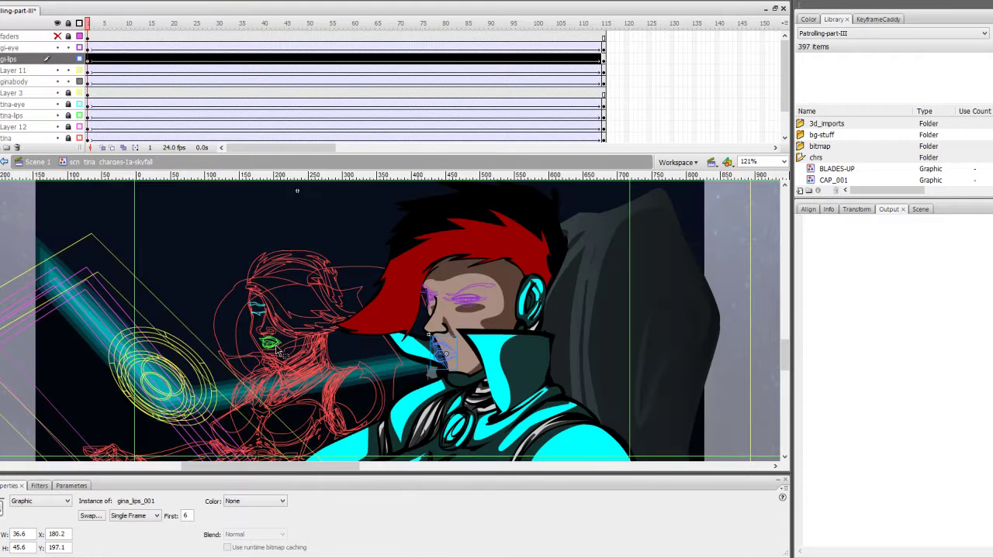
- Open the tina_lips_001 symbol on the second pilot, play its mouth shapes, and return to Scene 1
click(276, 351)
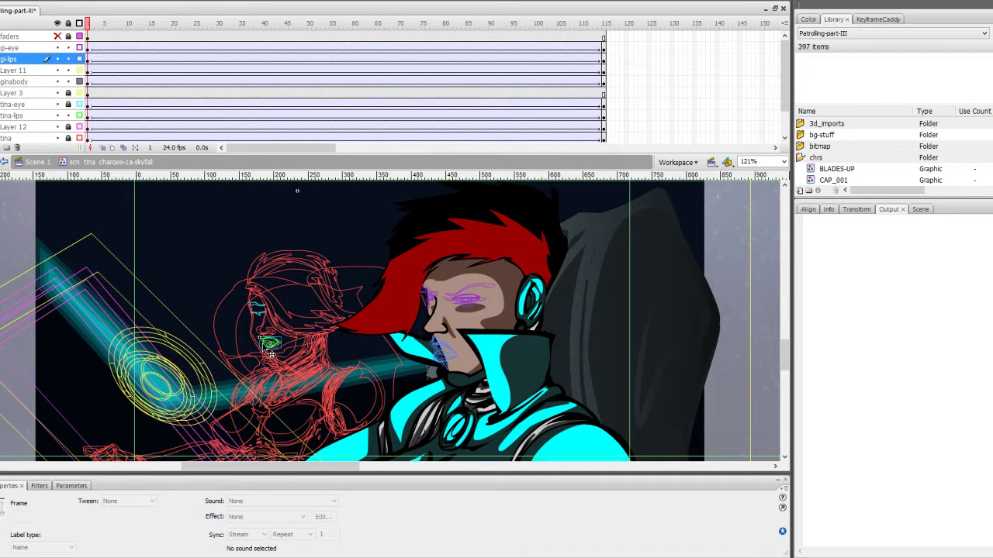
double_click(271, 343)
key(Return)
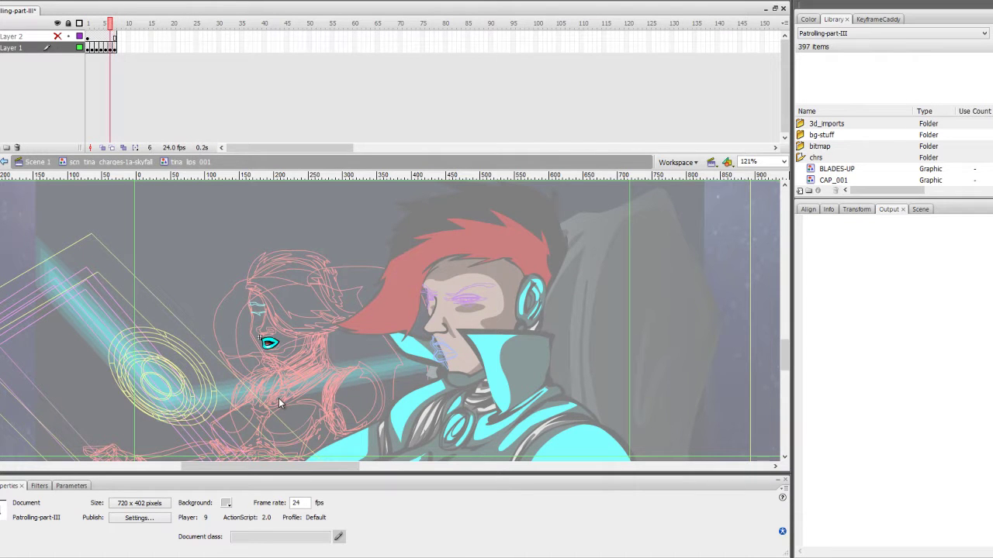
click(36, 162)
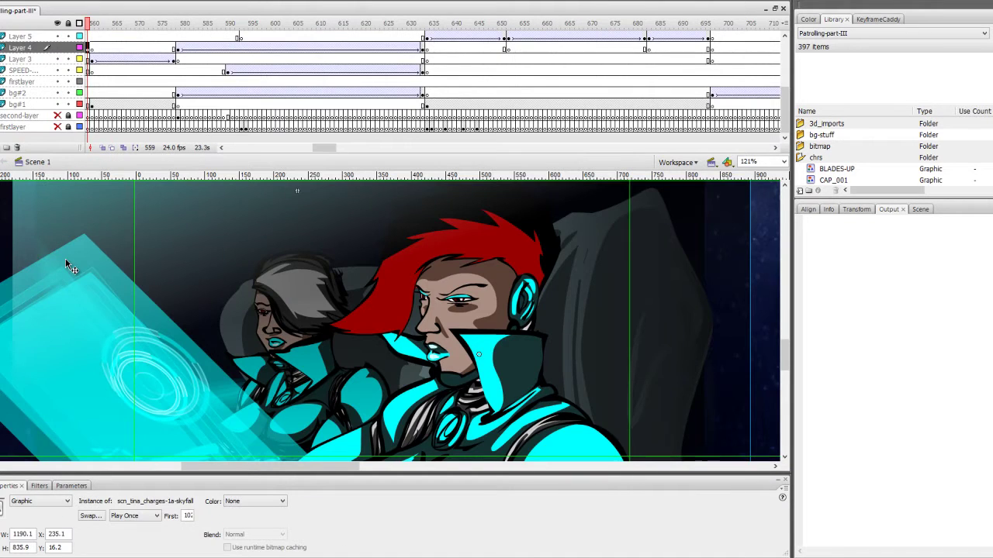
- Play the main timeline onward from frame 559 through the battle shots, pausing at frame 841 and stopping at frame 1359
key(Return)
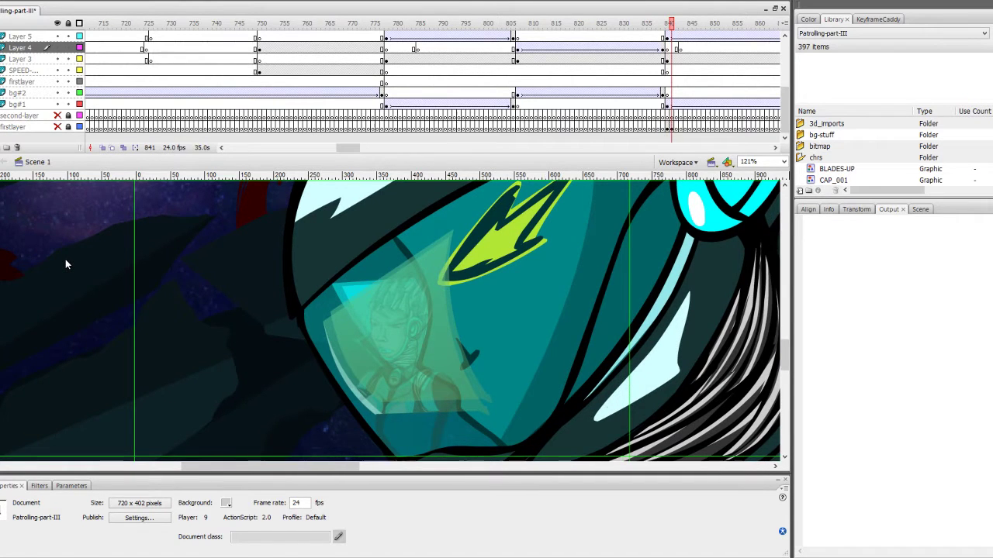
click(229, 80)
key(Return)
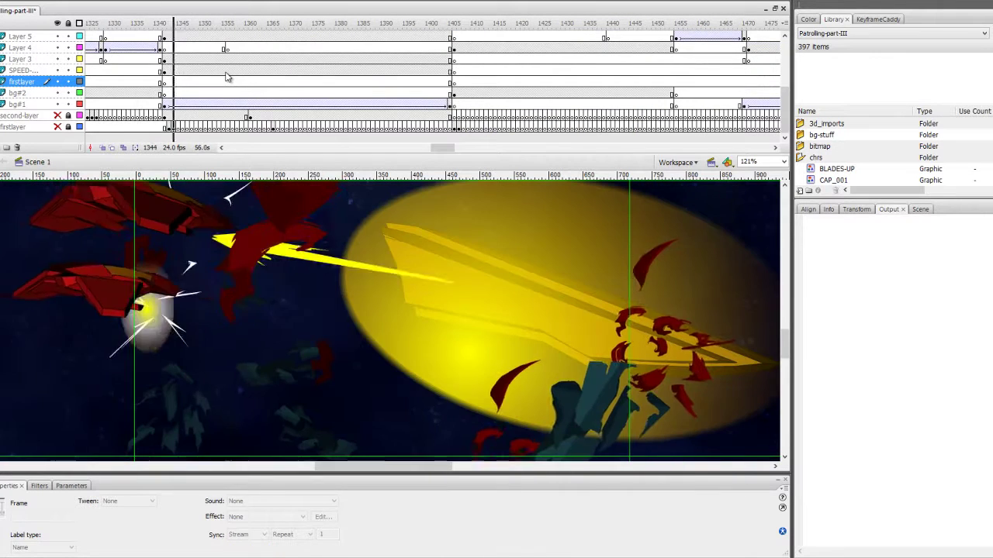
key(comma)
key(comma)
key(comma)
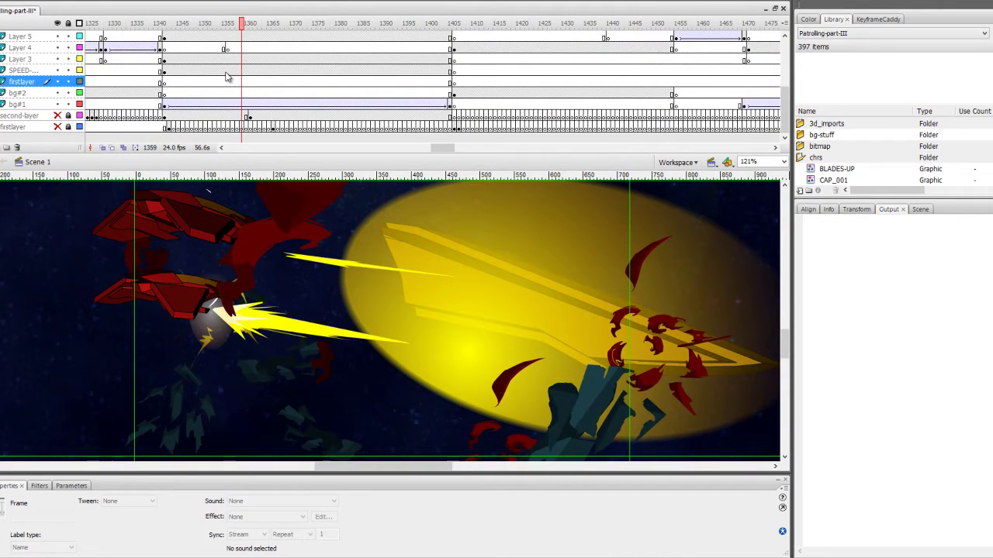
- Resume playback to frame 1551, and compare the Layer 3 artwork at frames 1550 and 1569
key(Return)
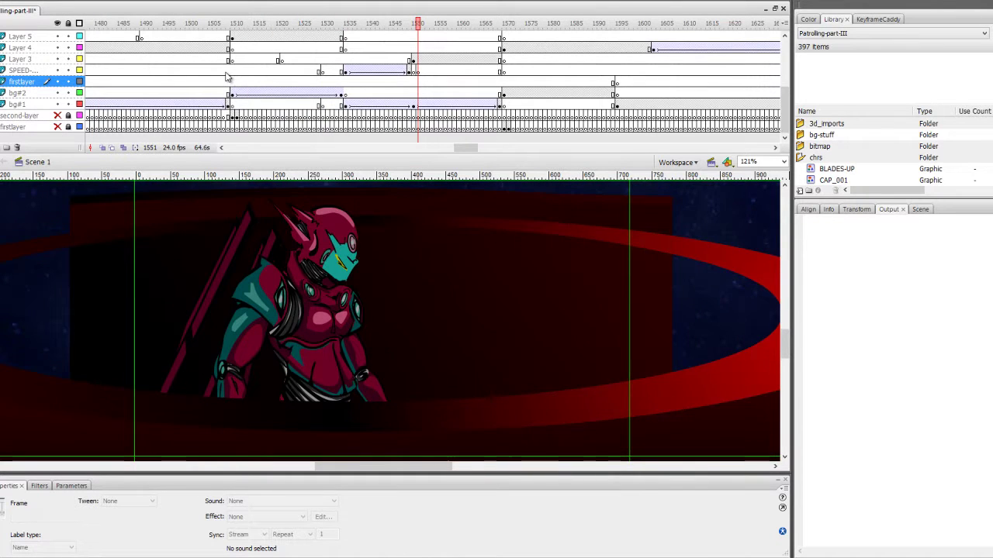
click(412, 60)
click(499, 60)
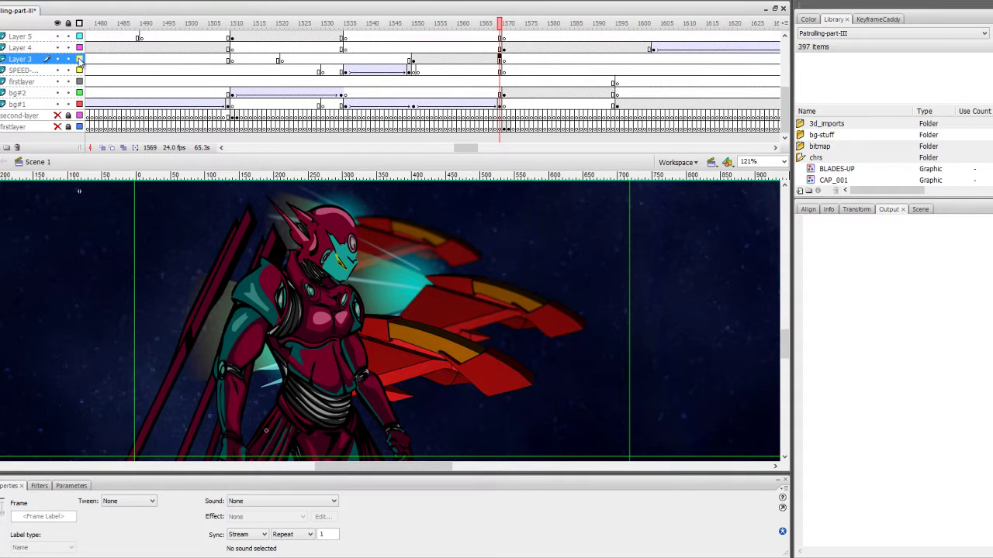
- Toggle Layer 3's outline view, then open the red character's shot symbol at frame 1569 and play its timeline
click(79, 59)
click(79, 59)
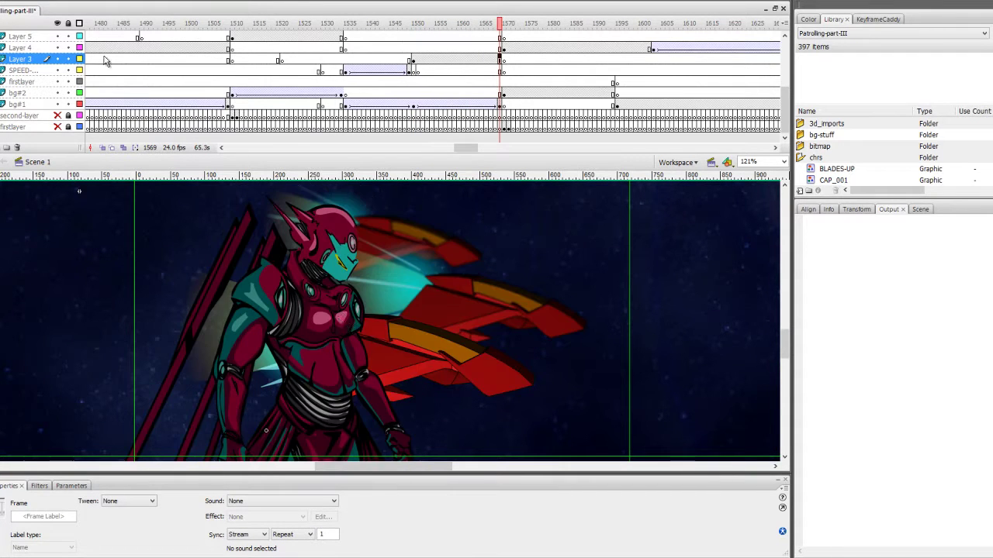
click(347, 325)
double_click(346, 326)
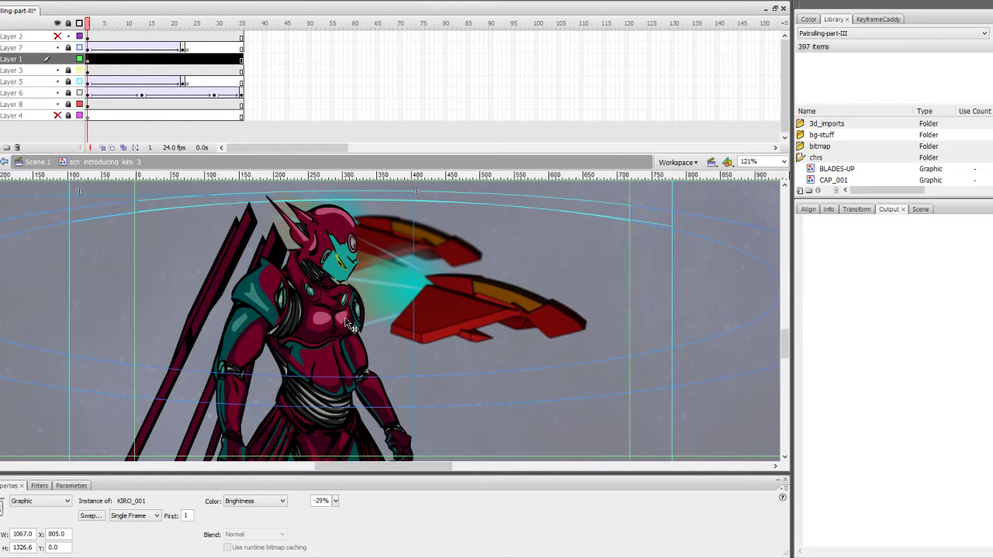
key(Return)
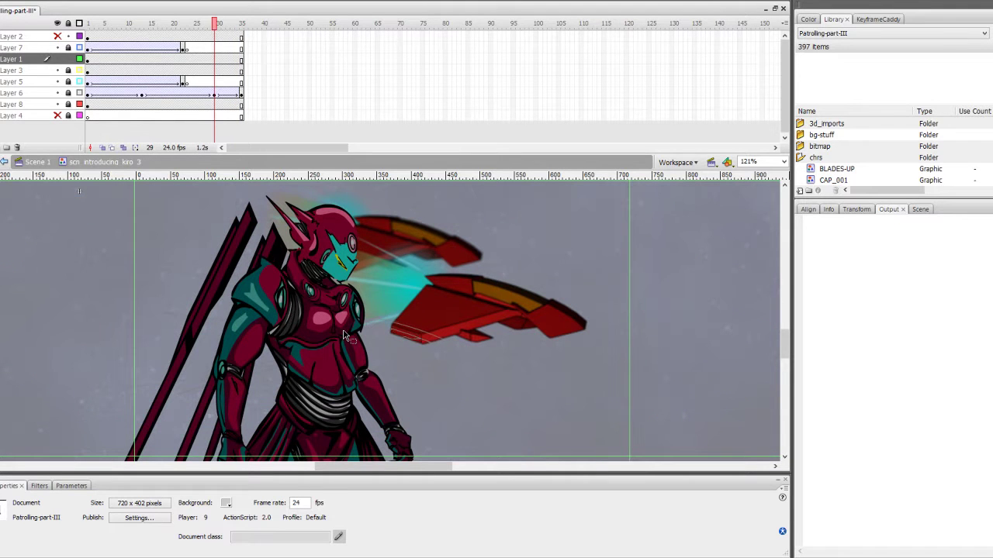
- Toggle the outline view of the shot symbol's layers to identify their artwork, and go to frame 29 on Layer 1
drag(80, 49, 76, 116)
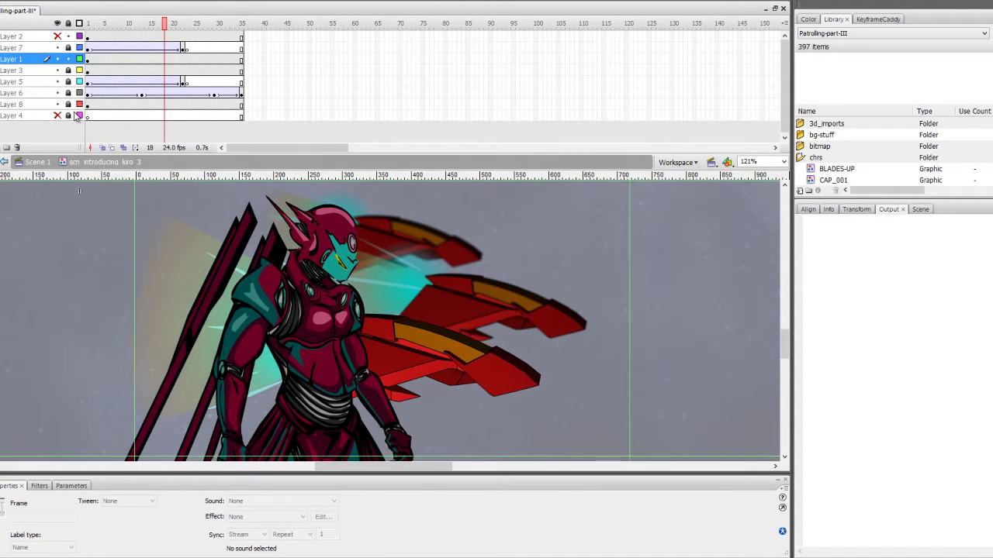
click(80, 59)
click(81, 59)
click(217, 59)
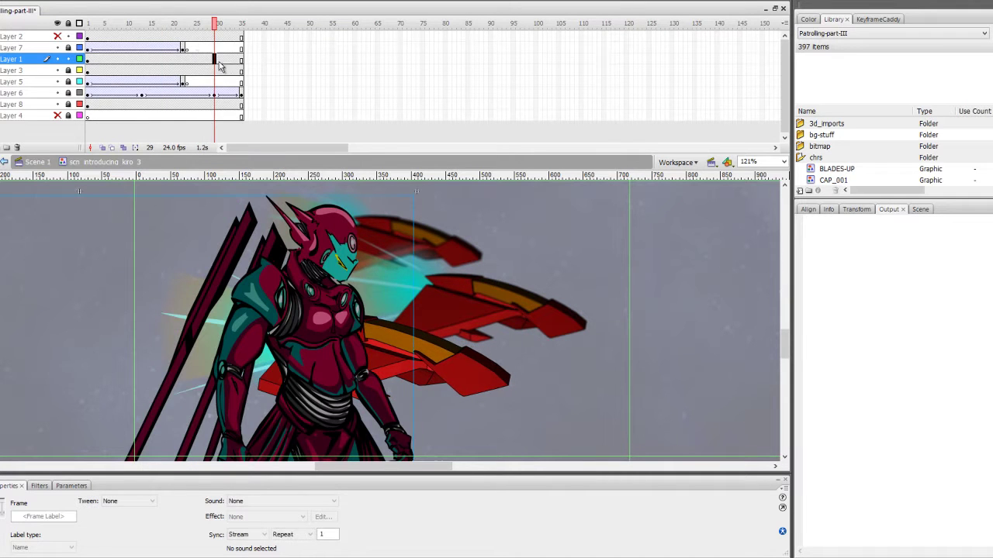
- Open the nested KIRO_001 symbol, hide Layer 1 and Layer 3, and show Layer 2
click(327, 303)
double_click(329, 296)
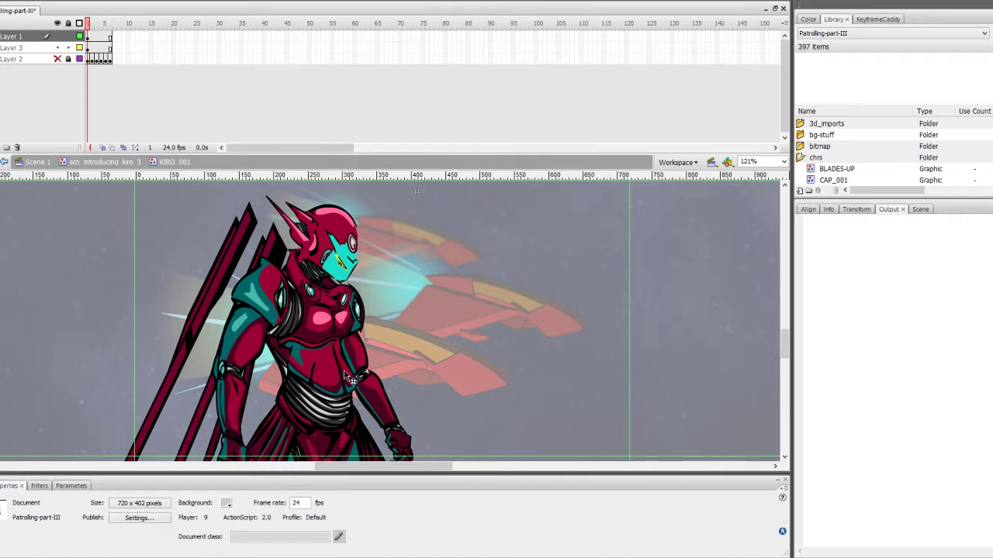
drag(58, 37, 57, 47)
click(57, 59)
- Step through the alternate character drawings on Layer 2, then hide it and show Layer 1 and Layer 3 again
key(.)
key(.)
key(.)
key(.)
key(.)
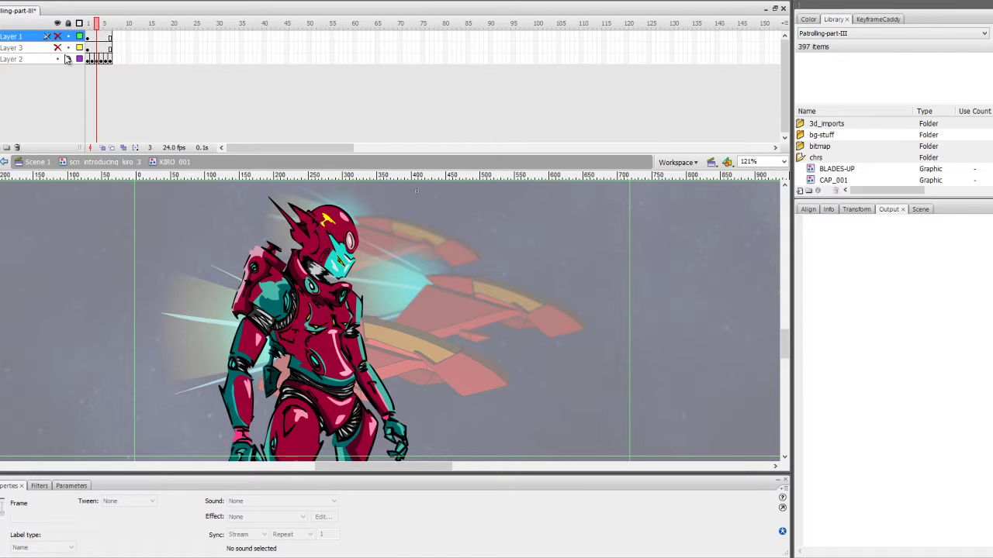
key(.)
key(.)
key(.)
key(.)
key(comma)
key(comma)
key(comma)
key(comma)
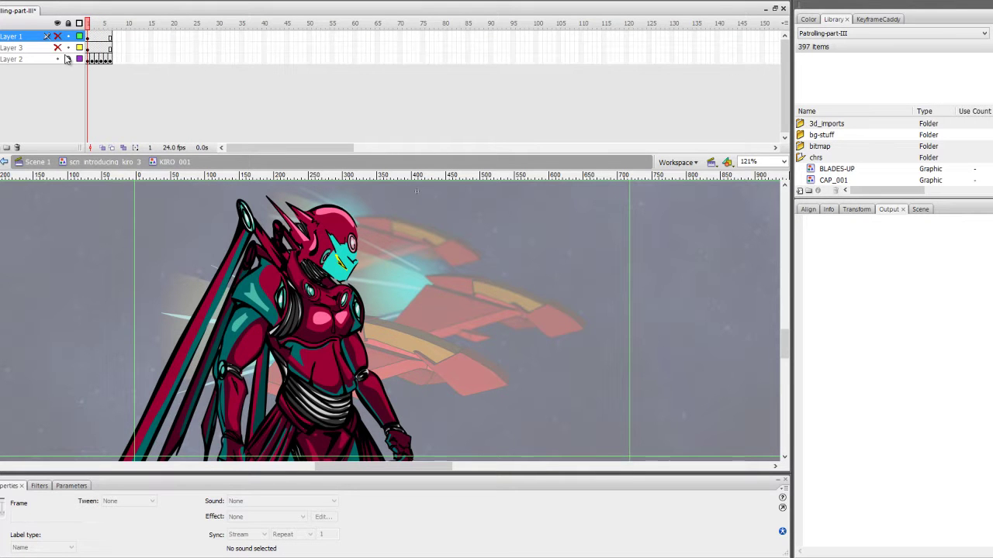
click(57, 59)
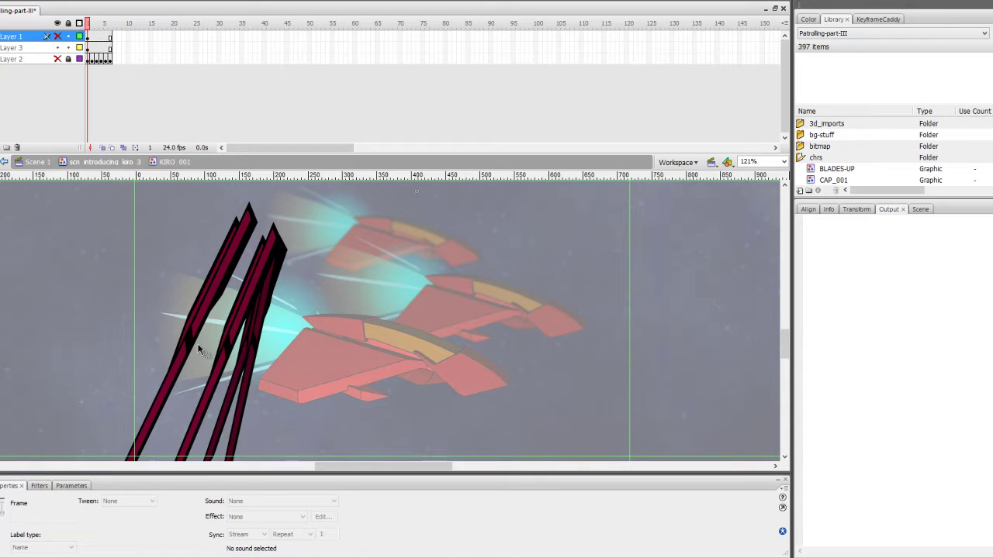
click(59, 36)
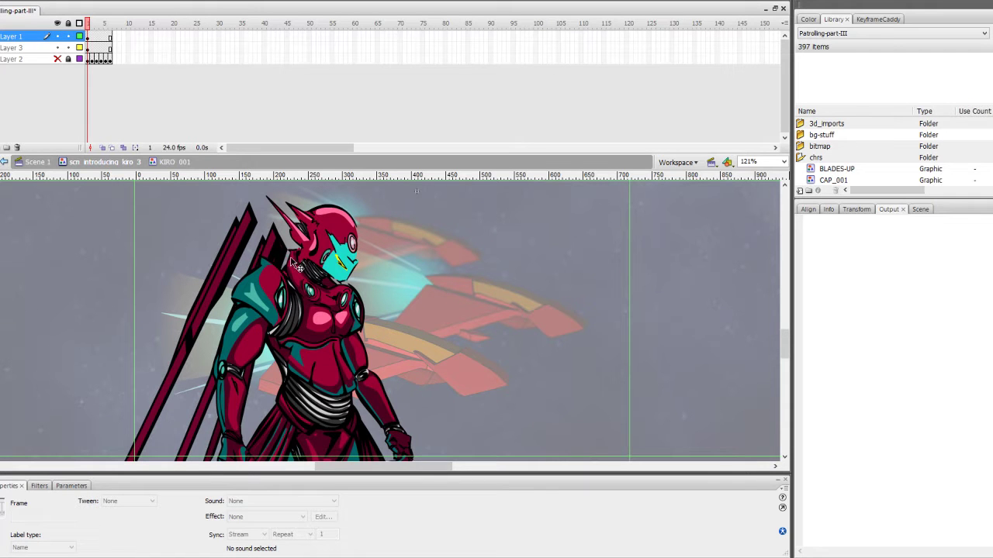
- Return to Scene 1 and play the main timeline from frame 1569 to the blue robot shot, stopping at frame 1637
click(37, 161)
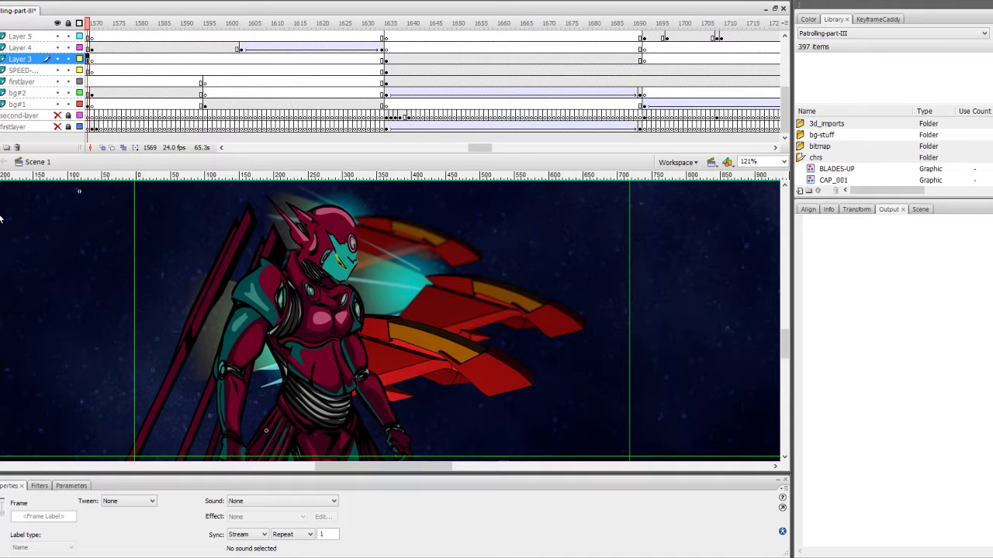
key(Return)
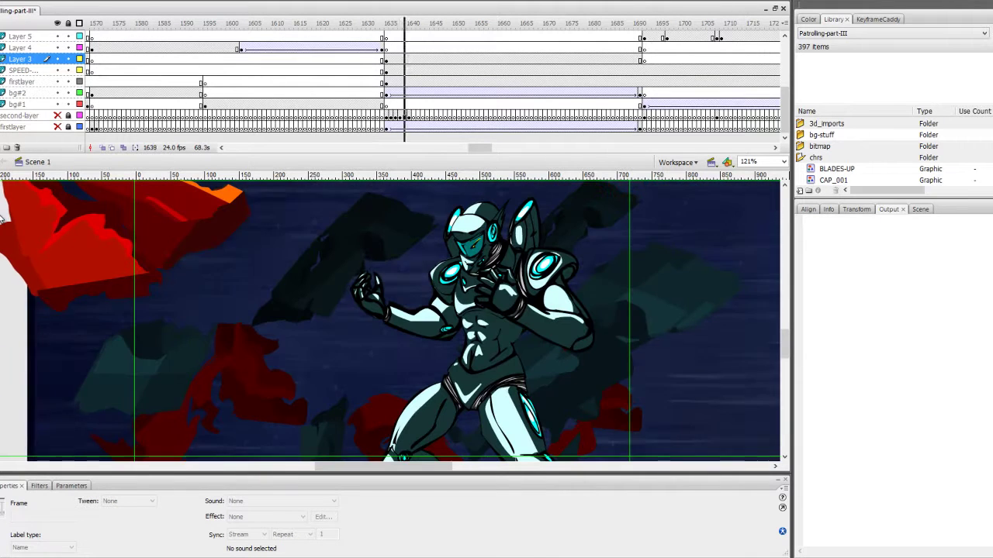
click(387, 70)
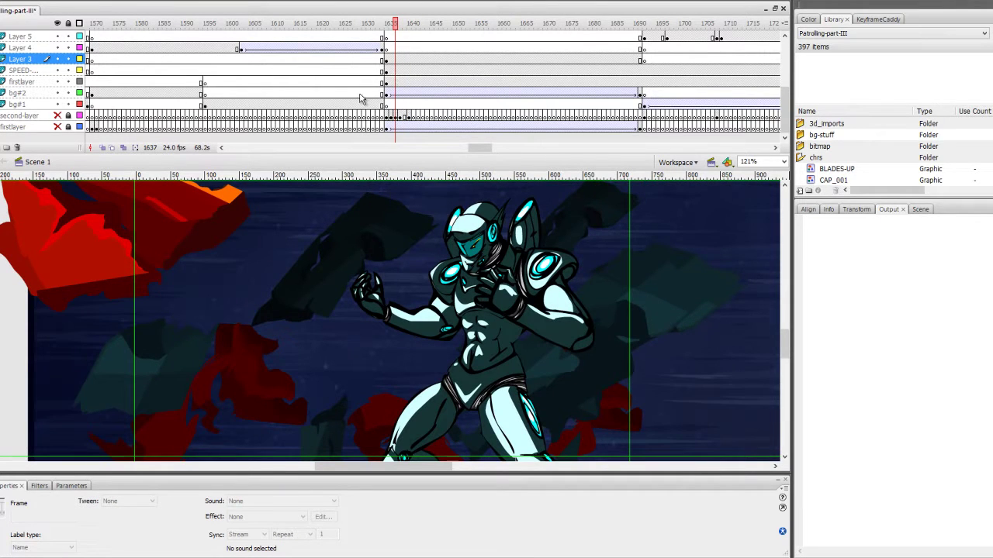
- Expand the Library to show more symbols, select CAP_001, and enlarge the preview area to view the full figure
double_click(891, 210)
click(827, 170)
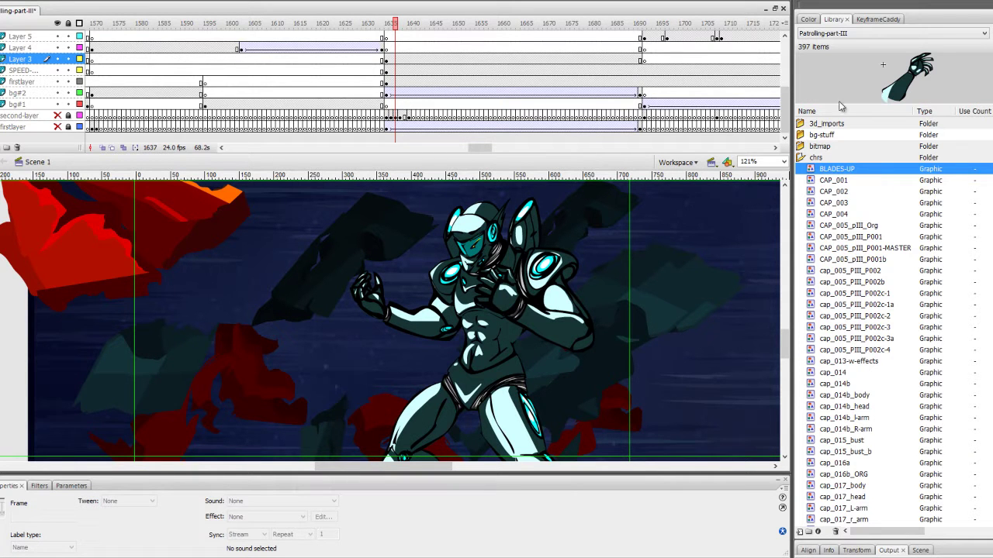
click(835, 181)
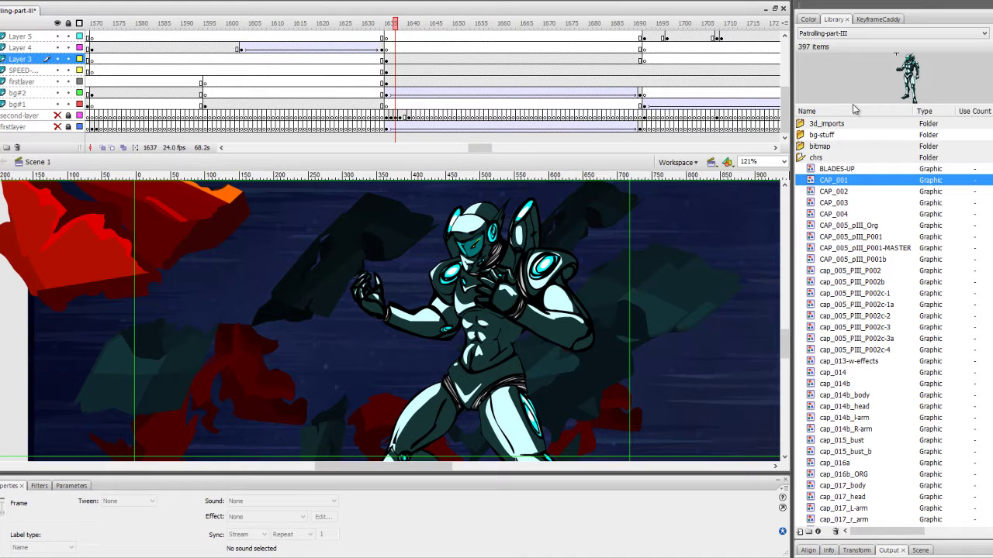
drag(842, 105, 876, 292)
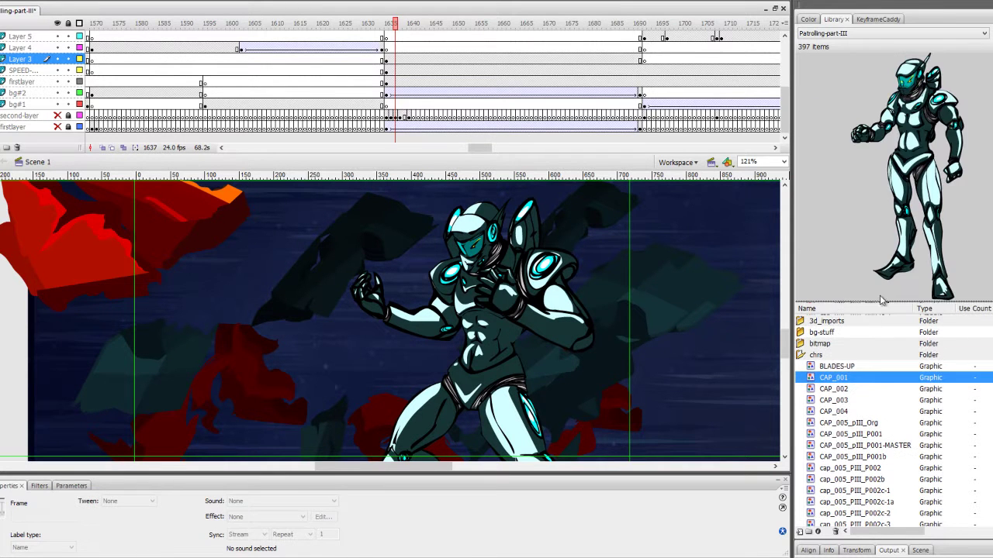
- Preview the Library's character symbols one by one from BLADES-UP through the cap_005 poses to cap_014
click(828, 366)
click(831, 378)
key(Down)
key(Down)
key(Down)
key(Down)
key(Down)
key(Down)
key(Down)
key(Down)
key(Down)
key(Down)
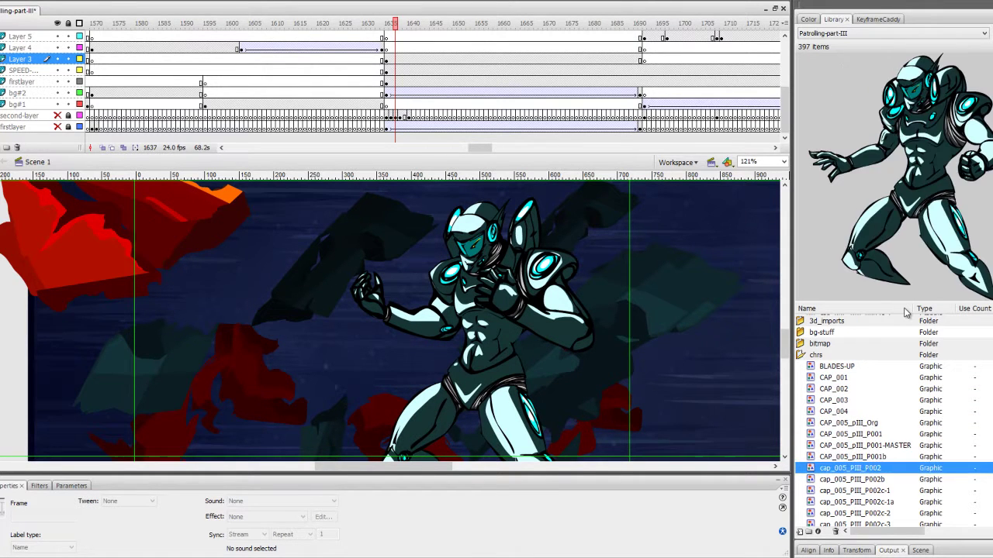
key(Down)
key(Down)
key(Down)
key(Down)
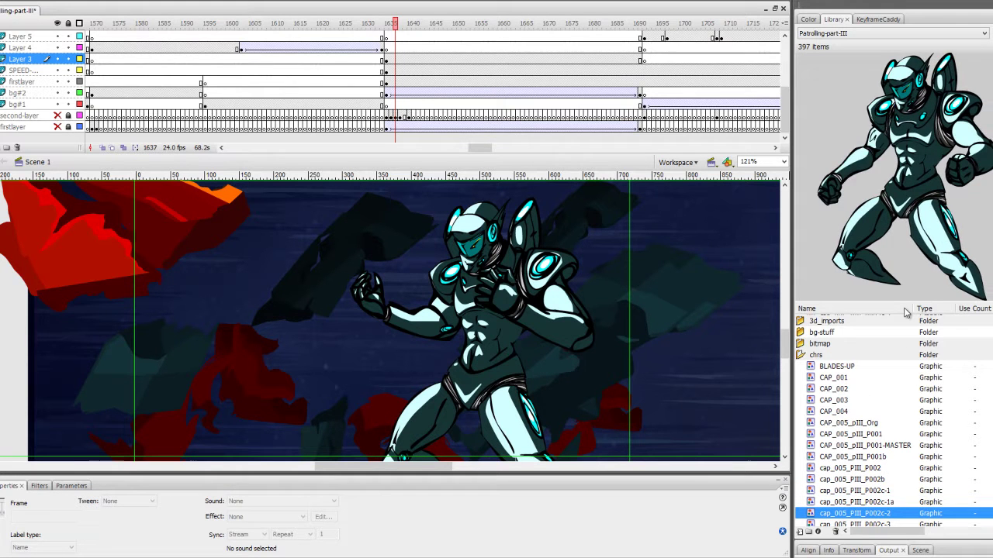
key(Down)
key(Down)
key(Down)
key(Down)
key(Down)
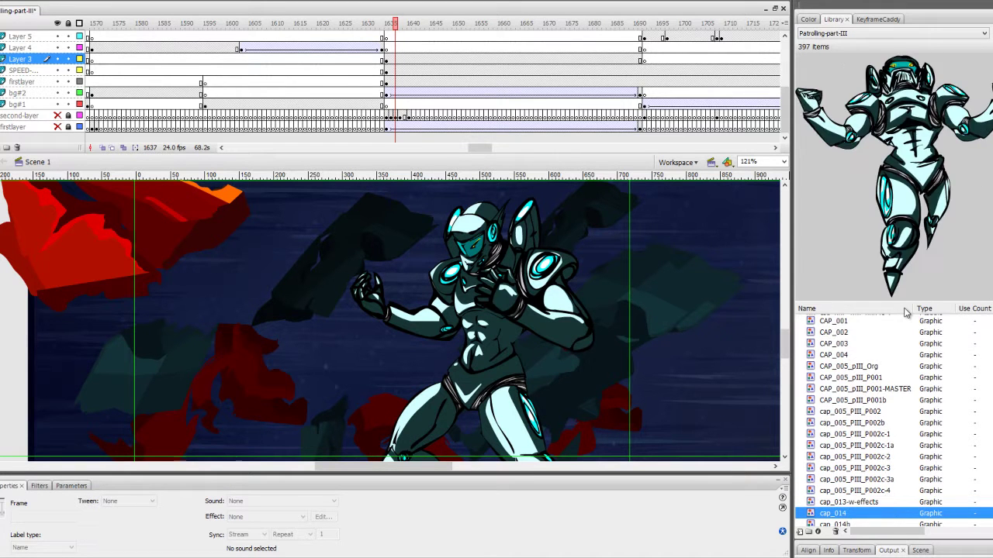
- Preview the cap_014b body parts, the cap_015 to cap_017 symbols, and the cap_025 symbols to the left pulse cannon
key(Down)
key(Down)
key(Down)
key(Down)
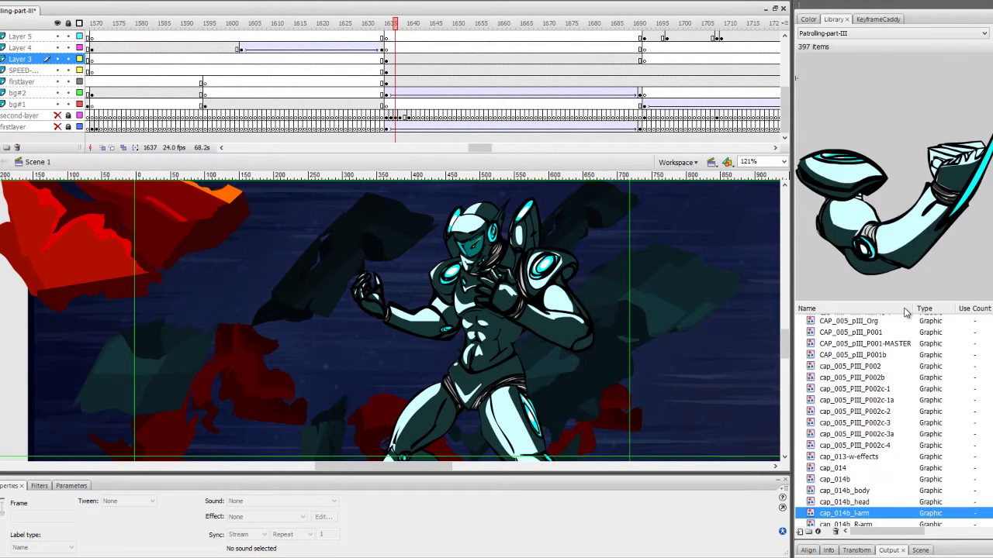
key(Down)
key(Down)
key(Down)
key(Down)
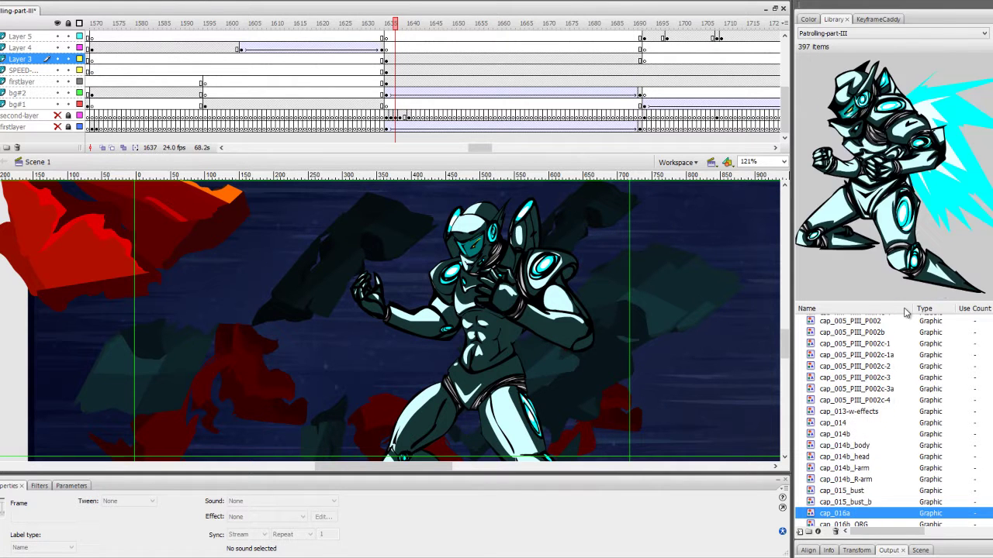
key(Down)
key(Down)
key(Down)
key(Down)
key(Down)
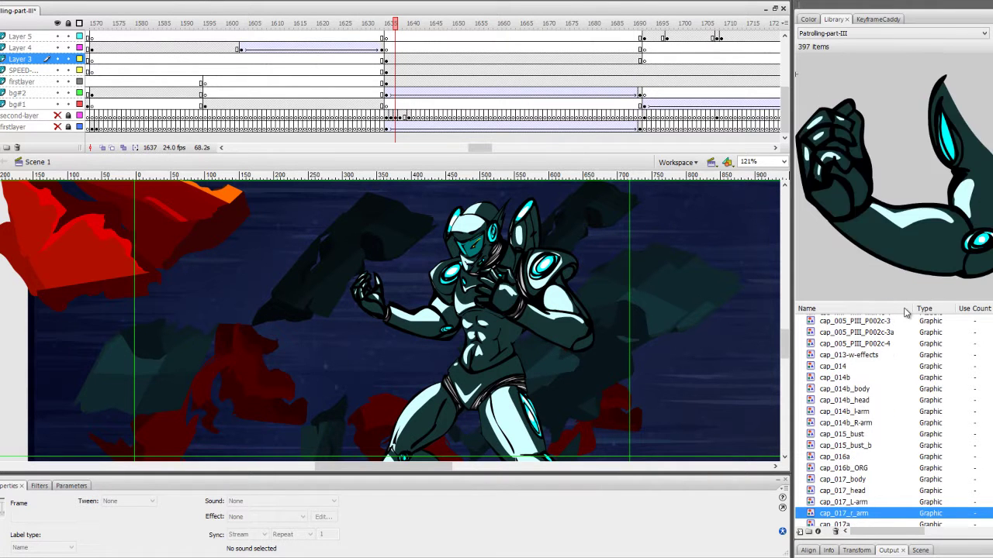
key(Down)
key(Down)
key(Down)
key(Up)
key(Up)
key(Down)
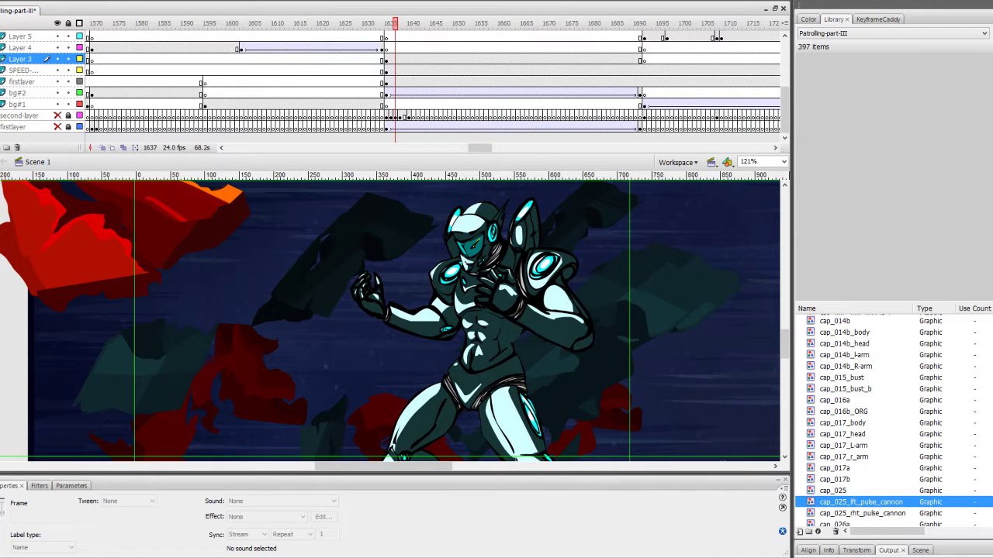
- Preview the symbols from cap_025_rht_pulse_cannon through the cap_026 to cap_030 poses to cap_bust_shot_seq
key(Down)
key(Down)
key(Down)
key(Down)
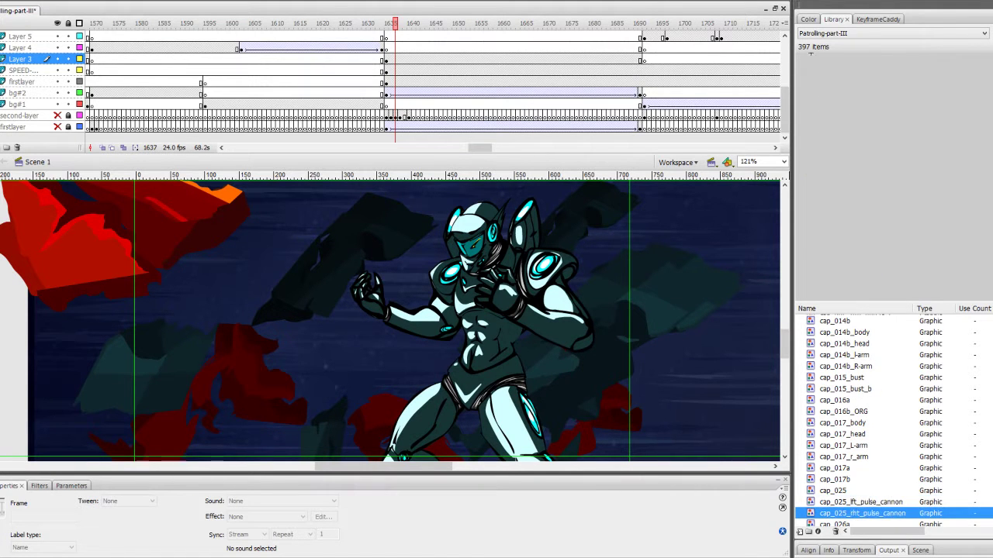
key(Down)
key(Down)
key(Down)
key(Down)
key(Down)
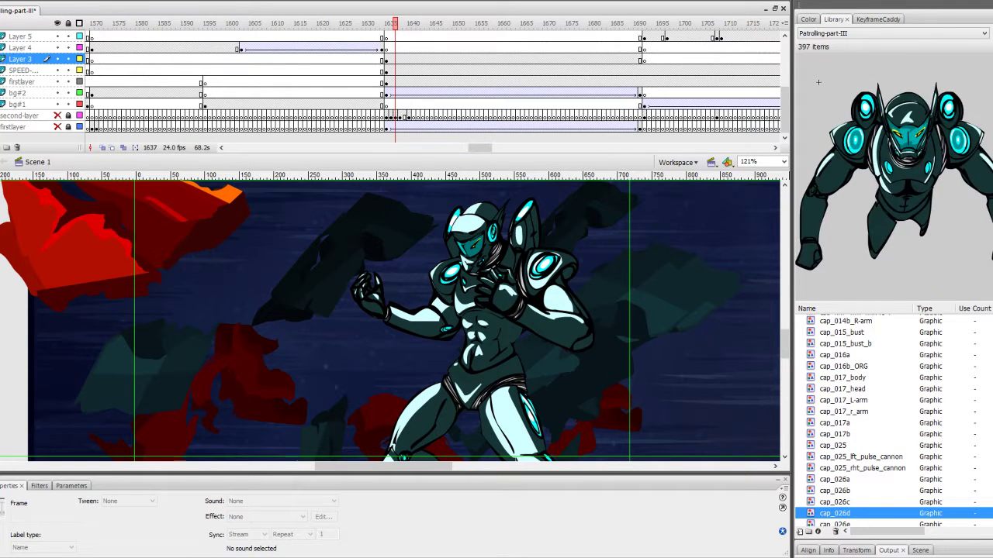
key(Down)
key(Down)
key(Down)
key(Down)
key(Down)
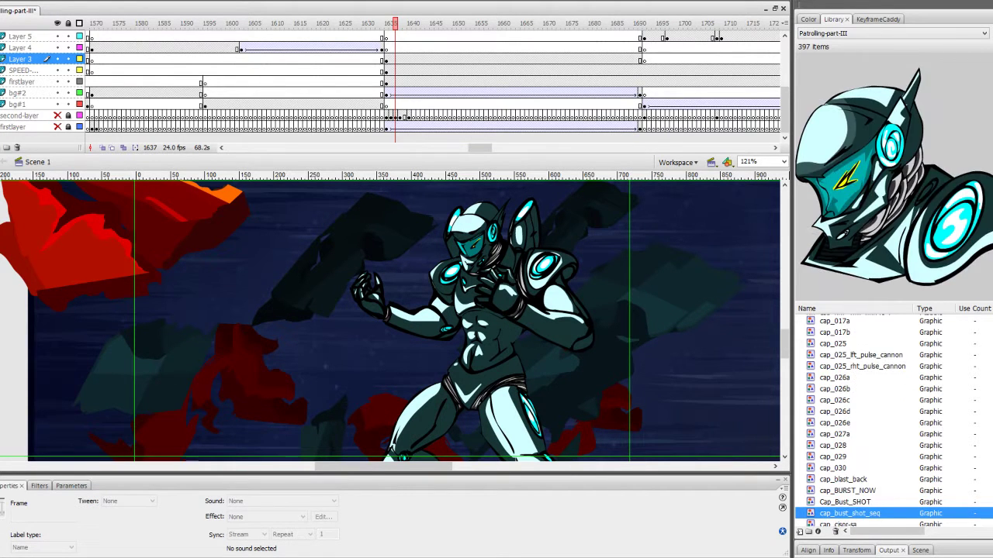
- Preview the cap_cisor, cap_head, and helmet HUD symbols, and examine the color_key_cap swatches
key(Down)
key(Down)
key(Down)
key(Down)
key(Down)
key(Down)
key(Down)
key(Down)
key(Down)
key(Up)
key(Up)
key(Down)
key(Up)
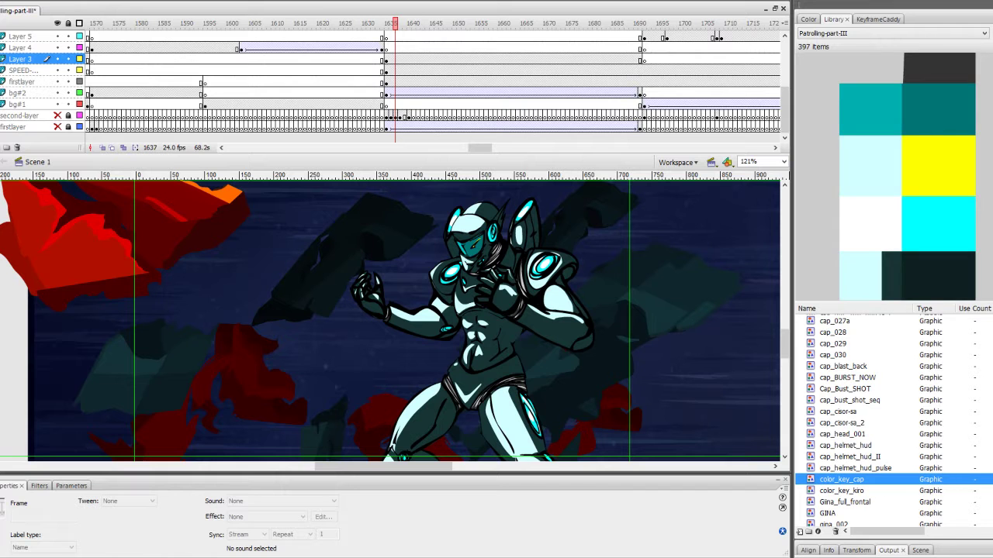
- Preview the color_key_kro swatches and the Gina symbols, including the full frontal, lips, and eye parts
key(Down)
key(Down)
key(Down)
key(Down)
key(Down)
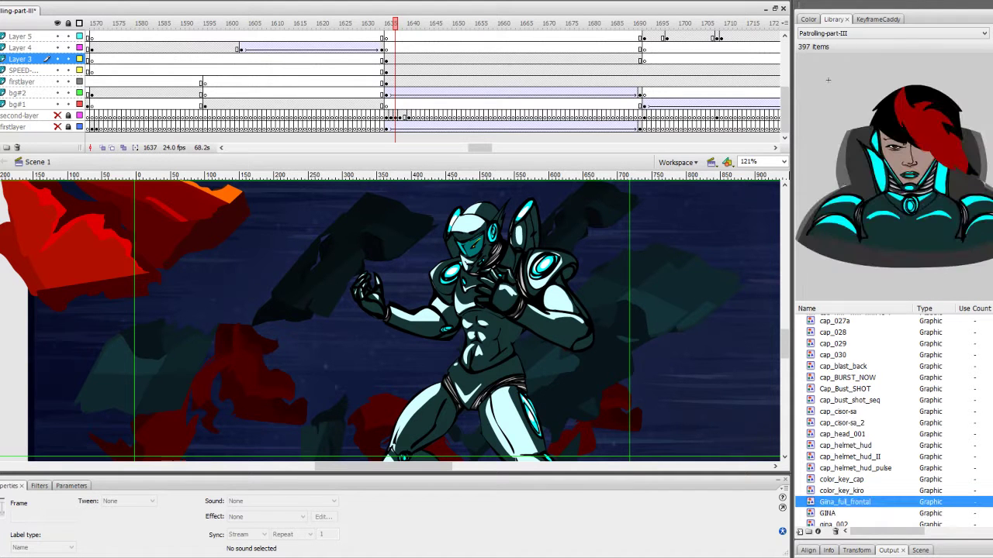
key(Down)
key(Down)
key(Down)
key(Down)
key(Down)
key(Down)
key(Down)
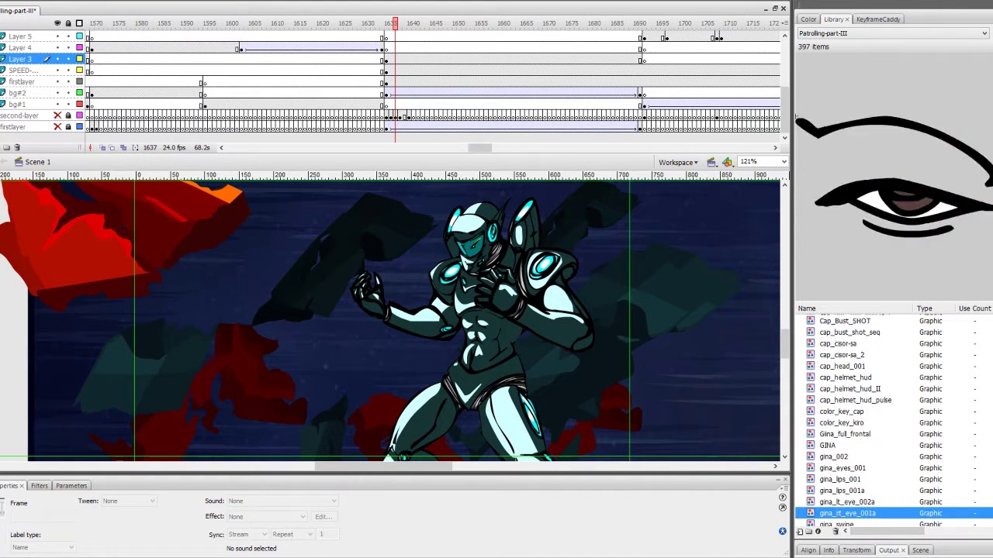
- Preview the gina_swipe and KIRO_001 symbols, and compare the kiro_002 variants from front-back to kiro_002D_
key(Down)
key(Down)
key(Down)
key(Down)
key(Down)
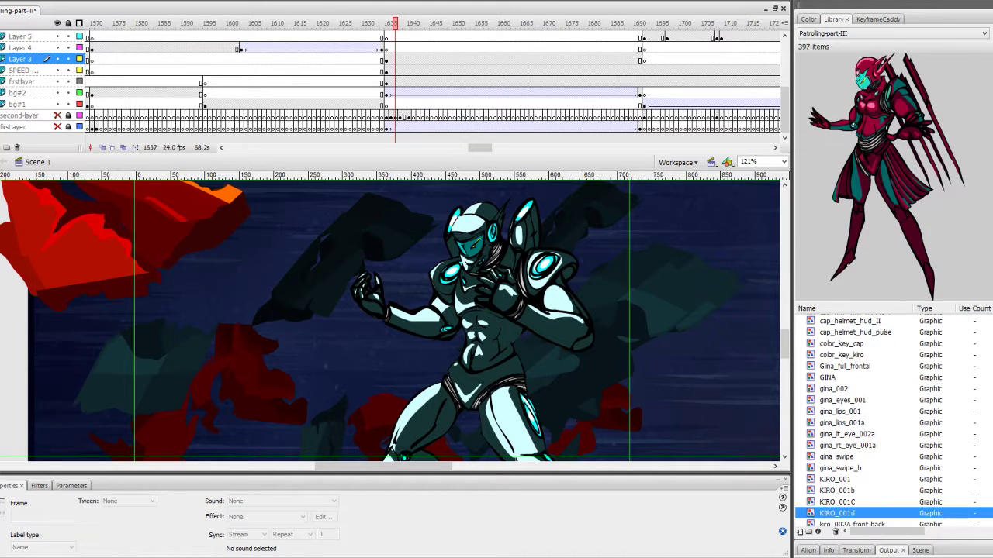
key(Down)
key(Down)
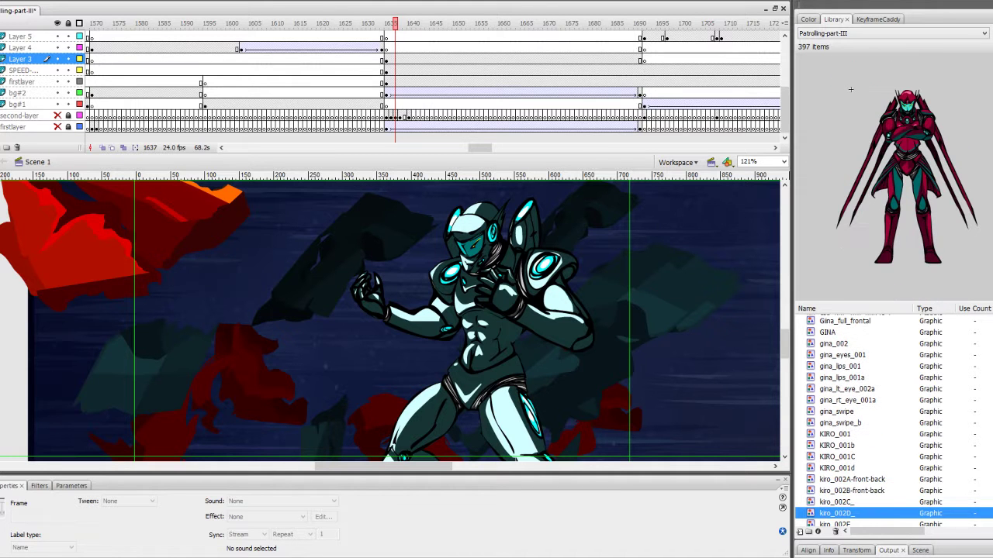
key(Up)
key(Up)
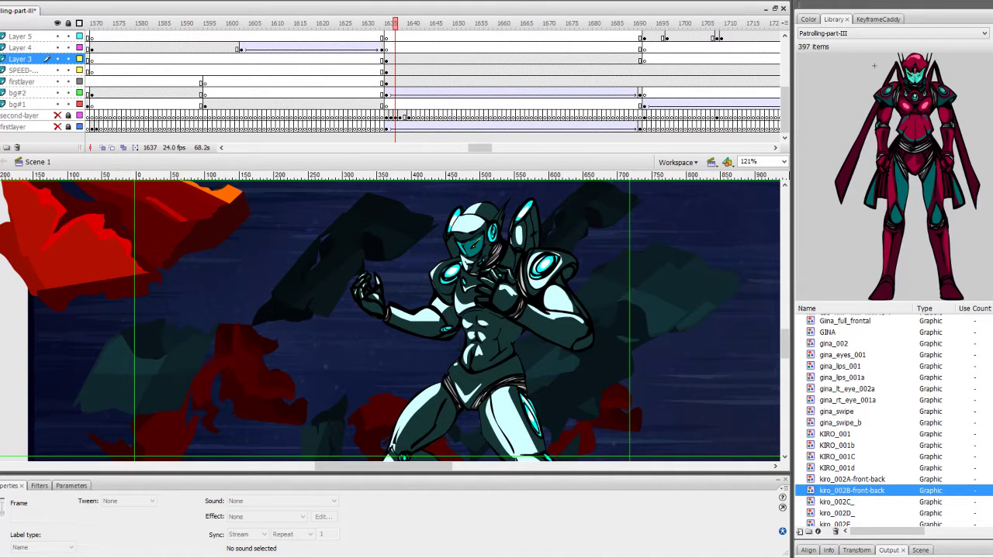
key(Down)
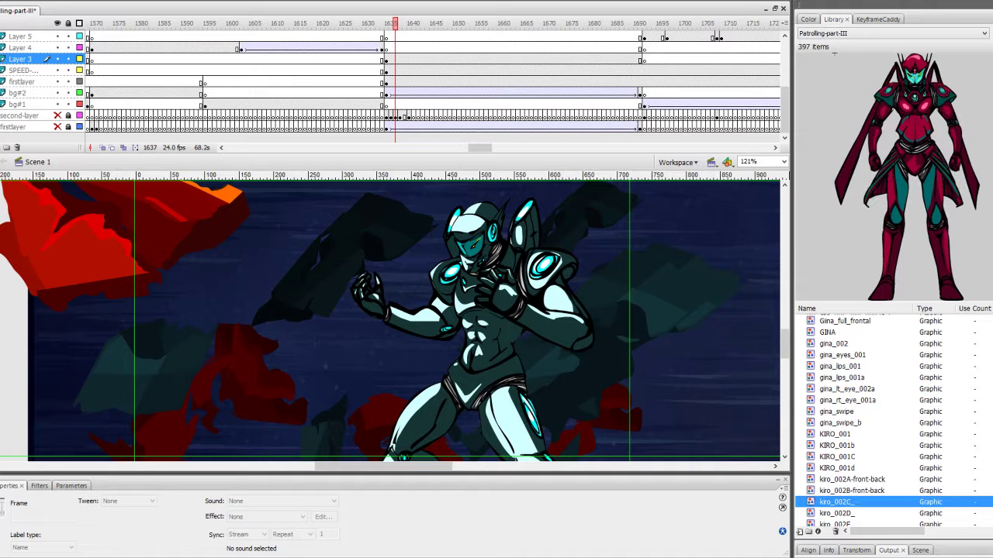
- Widen the Library panel and preview the remaining kiro_002 variants and the kiro poses down to kiro_012
key(Down)
key(Down)
key(Down)
key(Down)
key(Down)
drag(792, 353, 667, 346)
key(Down)
key(Down)
key(Down)
key(Down)
key(Down)
key(Down)
key(Down)
key(Up)
key(Down)
key(Down)
key(Down)
key(Down)
key(Down)
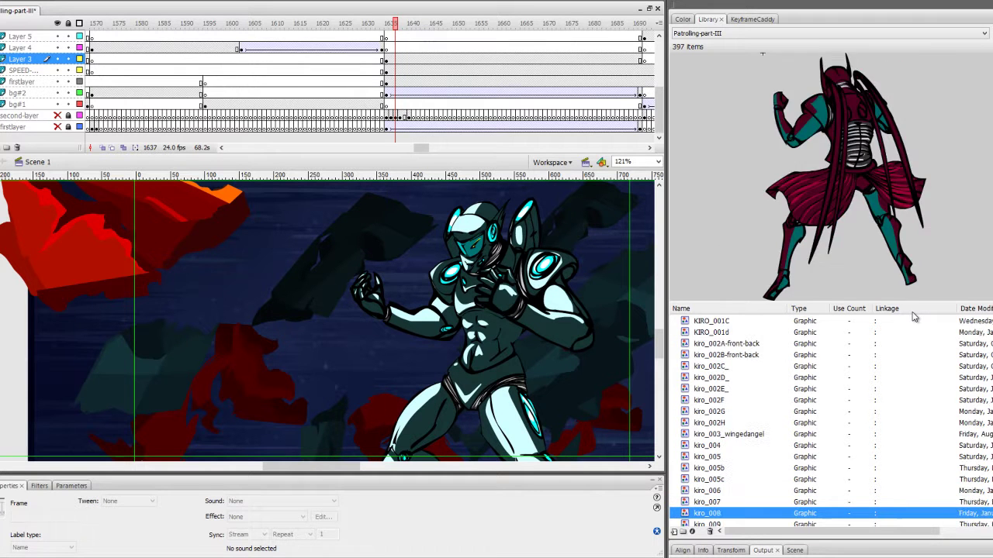
key(Down)
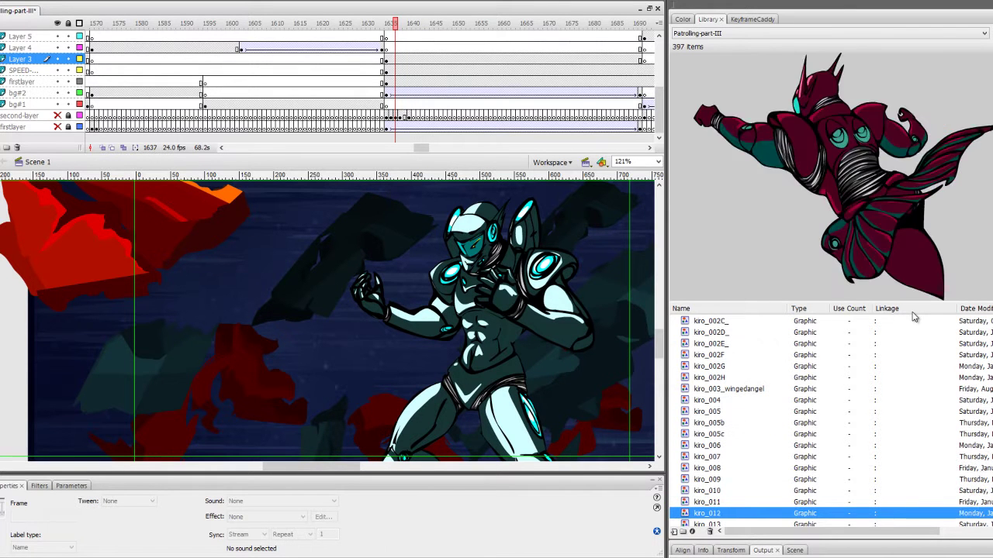
- Preview the kiro poses from kiro_011 through kiro_013, kiro_assends, and the first Kiro_elite symbols
key(Up)
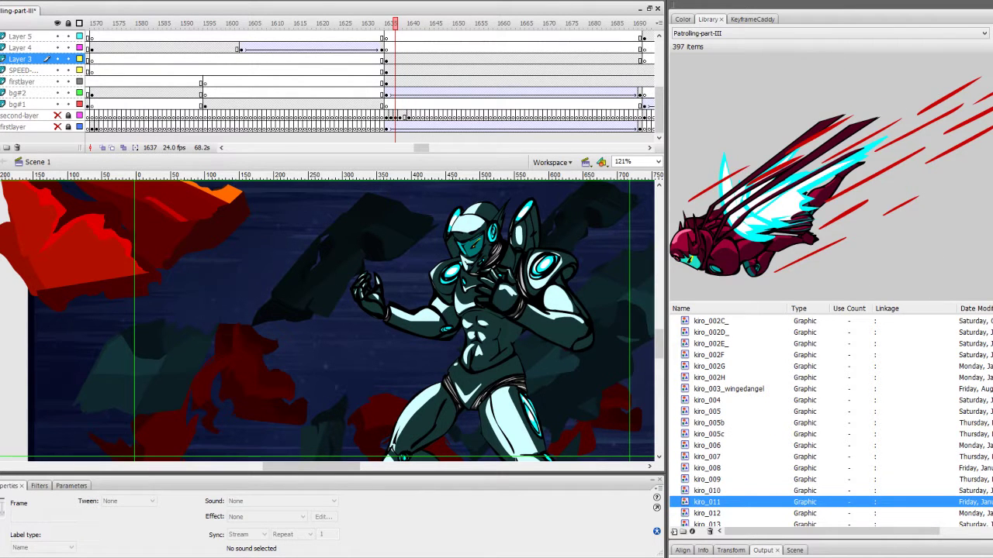
key(Down)
key(Down)
key(Down)
key(Down)
key(Down)
key(Down)
key(Down)
key(Down)
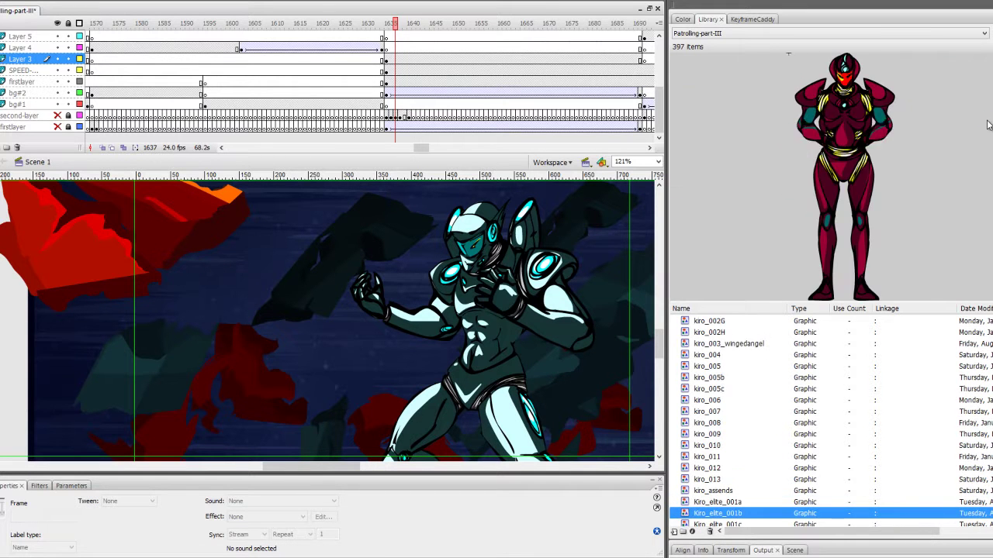
key(Up)
key(Up)
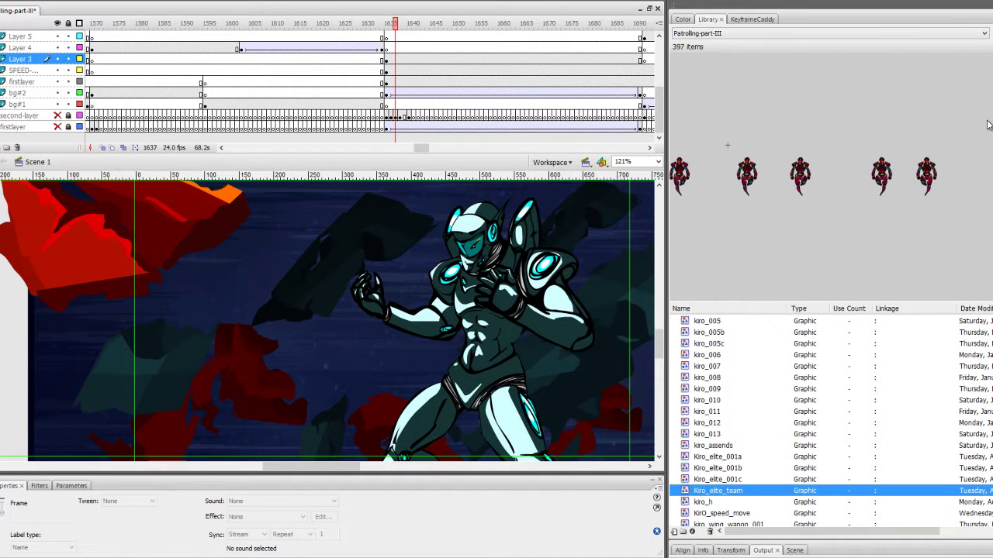
- Compare Kiro_elite_team with the Kiro_elite_001 variants, and preview the symbols down to Last-Armor-status.swf
key(Down)
key(Down)
key(Down)
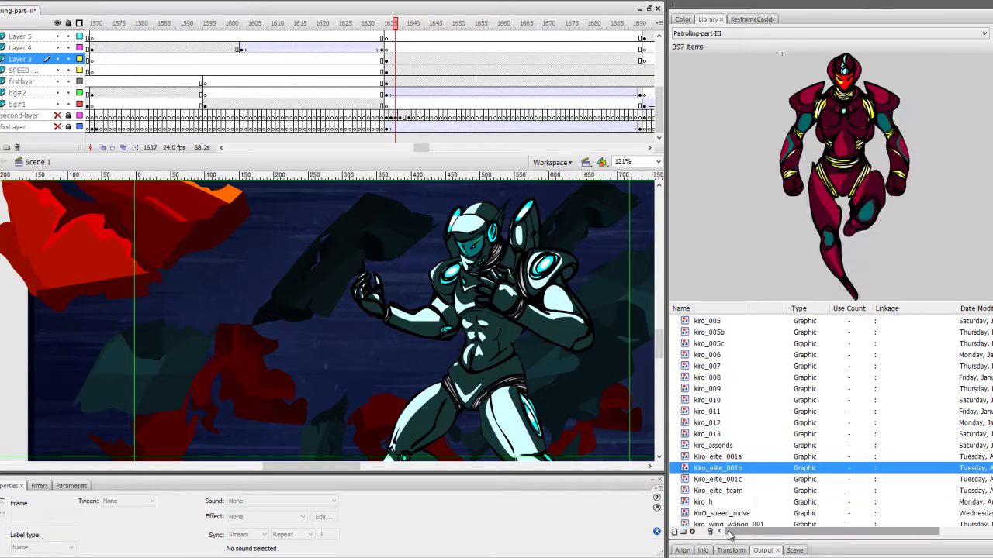
key(Down)
key(Down)
key(Down)
key(Down)
key(Up)
key(Up)
key(Up)
key(Up)
key(Down)
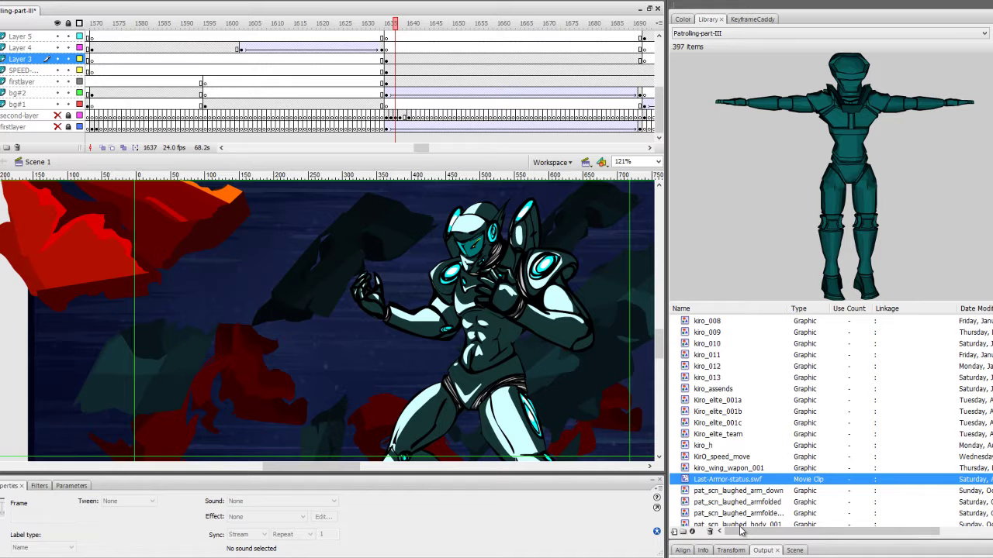
- Preview the pat_scn_laughed arm, body, and head parts, continuing to the pre_vis_003a scene symbol
key(Down)
key(Down)
key(Down)
key(Down)
key(Down)
key(Down)
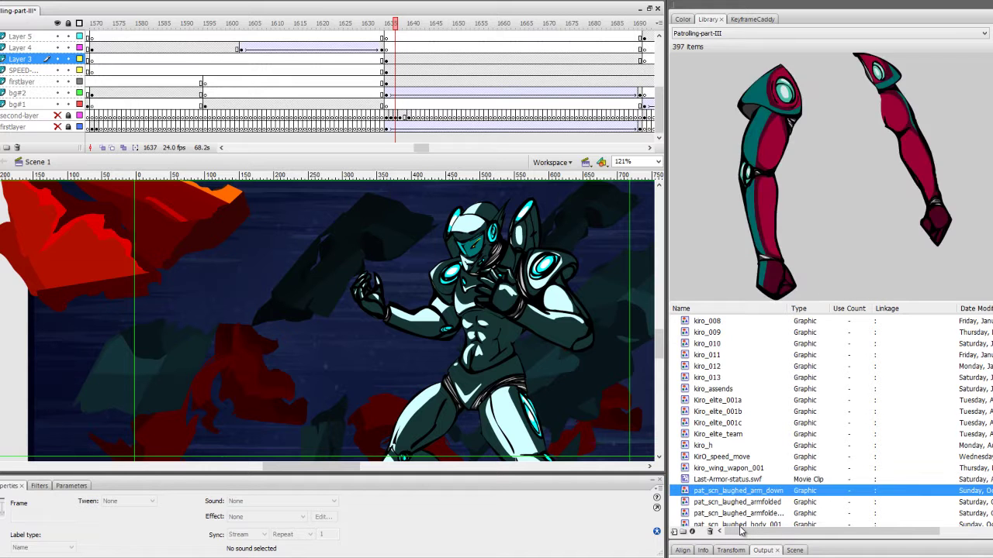
key(Down)
key(Down)
key(Down)
key(Down)
key(Down)
key(Down)
key(Down)
key(Down)
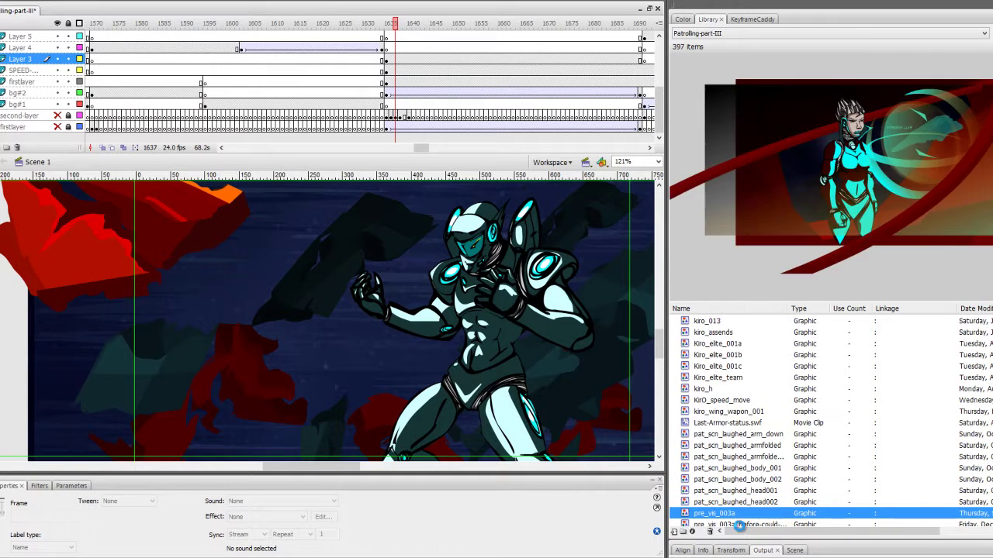
- Preview the remaining pre_vis symbols, scene_026-tina_002, scn_final_huh, and scn_snatch_cap
key(Down)
key(Down)
key(Down)
key(Down)
key(Down)
key(Down)
key(Down)
key(Down)
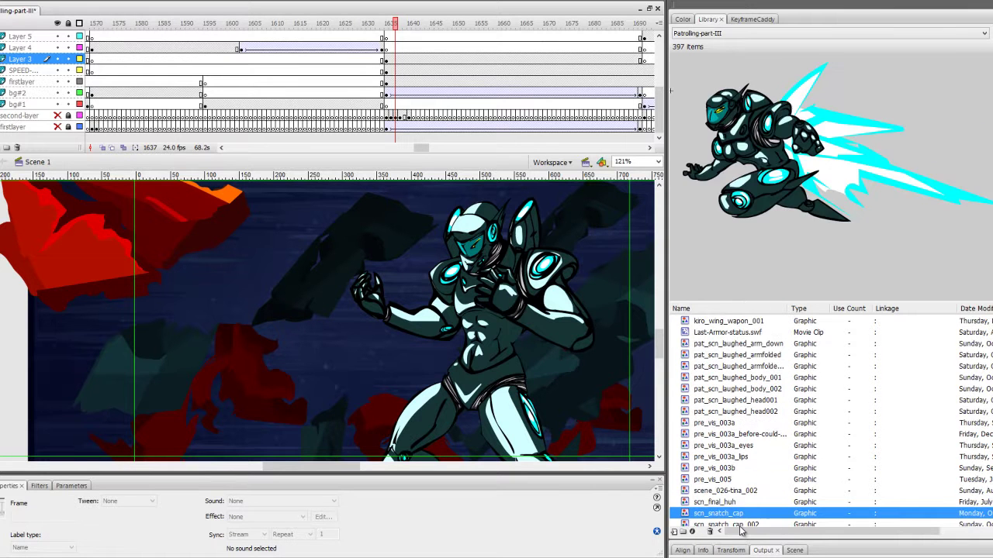
- Preview the other scn_snatch symbols, the TINA body, eyes, and lips parts, and the scene symbol ven_a_1
key(Down)
key(Down)
key(Down)
key(Down)
key(Down)
key(Down)
key(Down)
key(Down)
key(Down)
key(Down)
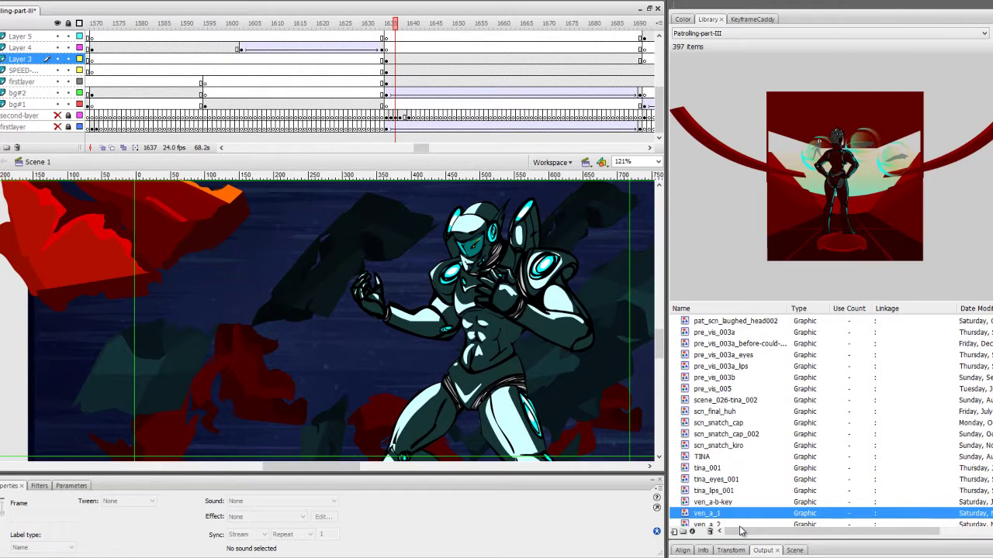
- Preview the ven and venus symbols, including the venus_012 body, arm, eye, and lip parts
key(Down)
key(Down)
key(Down)
key(Down)
key(Down)
key(Down)
key(Down)
key(Down)
key(Down)
key(Down)
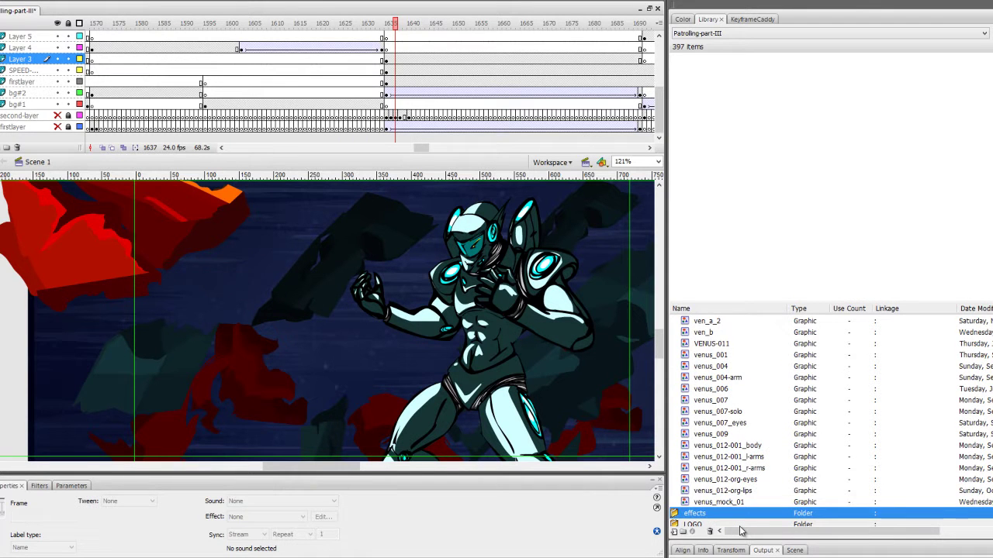
- Go through the remaining Library folders and preview the wingman.swf vehicle graphic at the end of the list
key(Down)
key(Down)
key(Down)
key(Down)
key(Down)
key(Down)
key(Down)
key(Down)
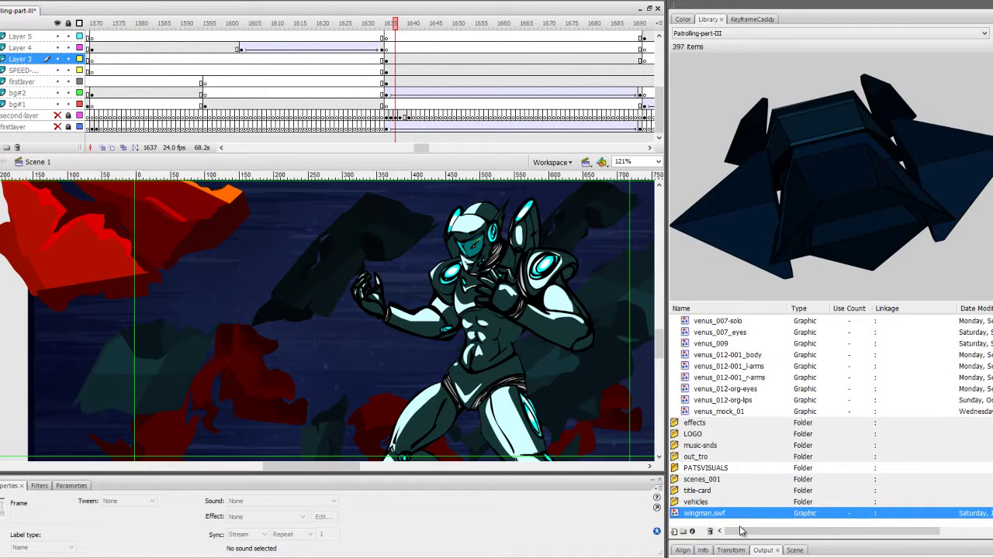
- Review the venus, ven, and tina symbols again in reverse order, from wingman.swf back to tina_001
key(Up)
key(Up)
key(Up)
key(Up)
key(Up)
key(Up)
key(Up)
key(Up)
key(Up)
key(Up)
key(Up)
key(Up)
key(Up)
key(Up)
key(Up)
key(Up)
key(Up)
key(Up)
key(Up)
key(Up)
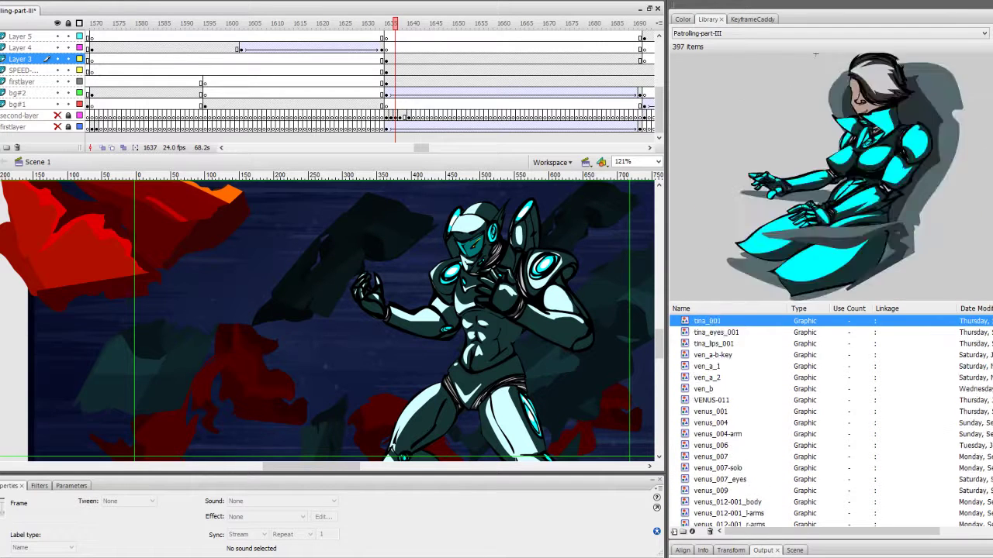
- Return to the beginning of the Library list and collapse the chrs folder
key(Up)
key(Up)
key(Up)
key(Up)
key(Up)
key(Up)
key(Up)
key(Up)
key(Up)
key(Up)
key(Up)
scroll(895, 338, up, 15)
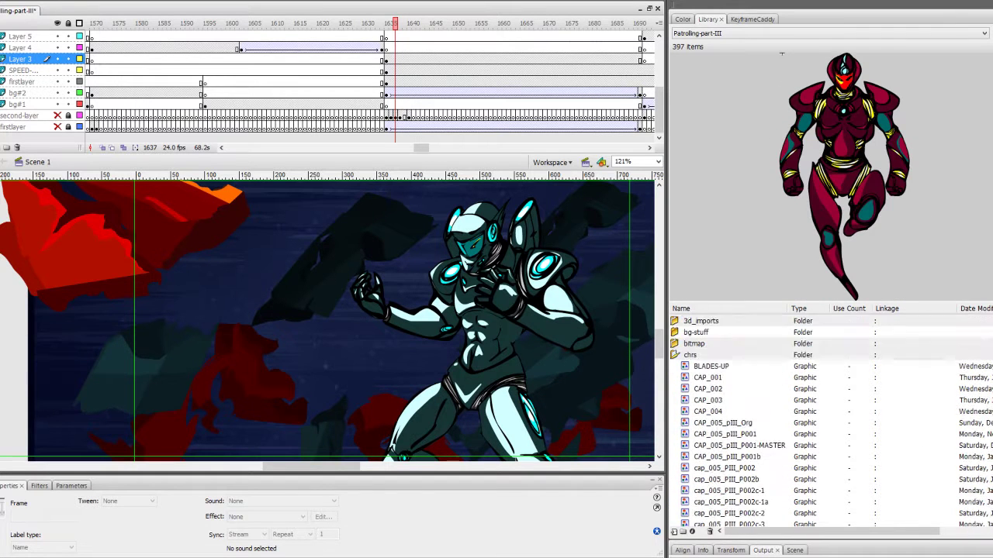
click(675, 356)
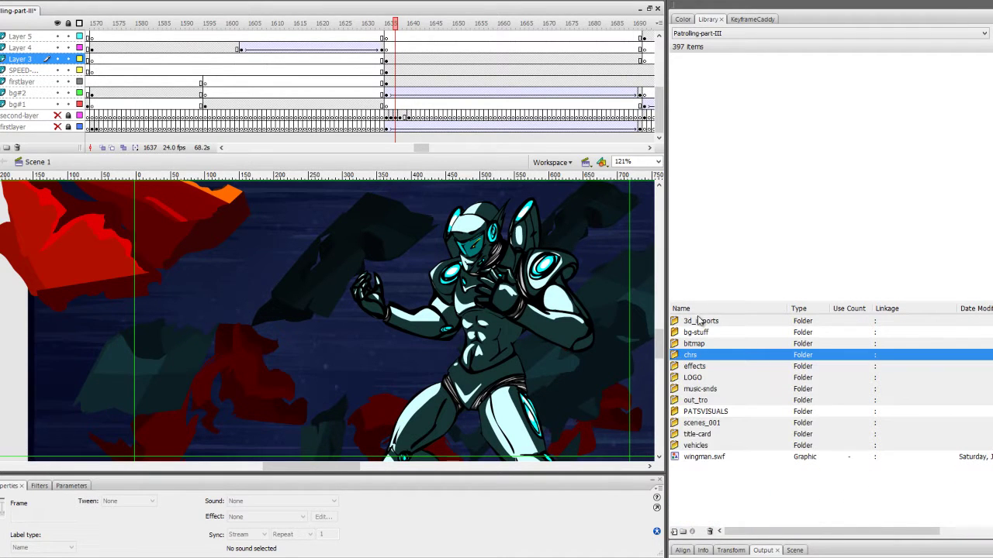
- Inspect the inner layers of the armored character's symbol at frame 1635 on Layer 3, and return to the Scene 1 timeline
click(385, 81)
key(Return)
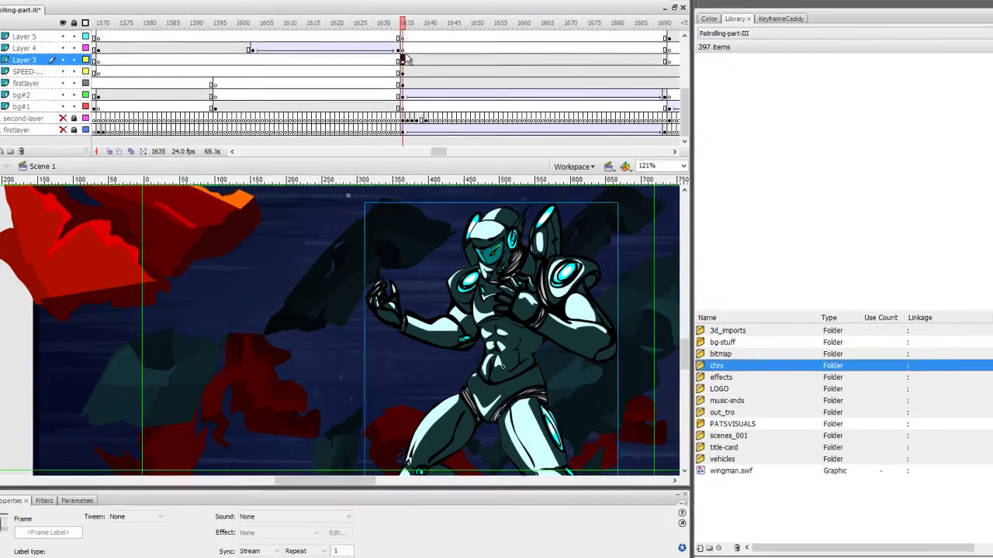
click(451, 314)
double_click(451, 315)
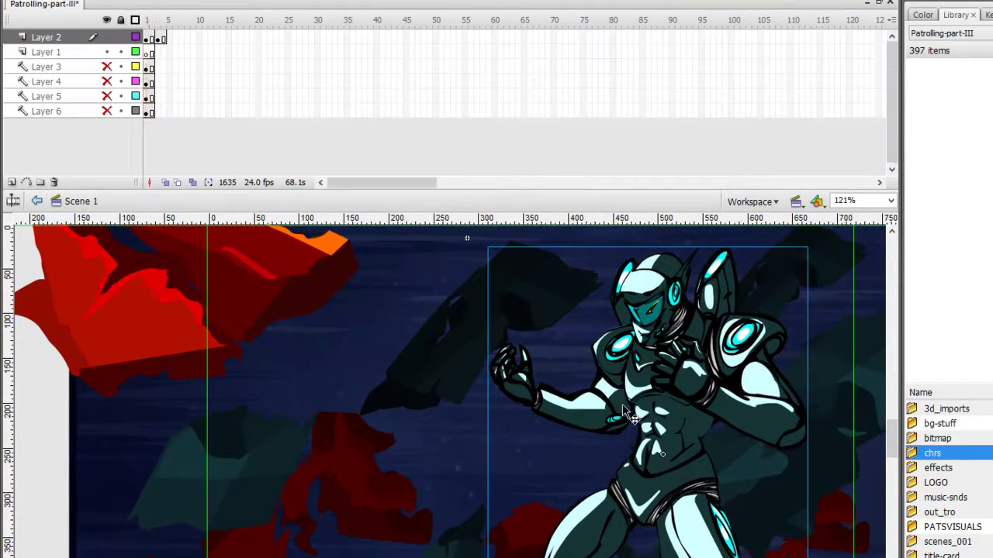
double_click(574, 482)
drag(594, 180, 597, 180)
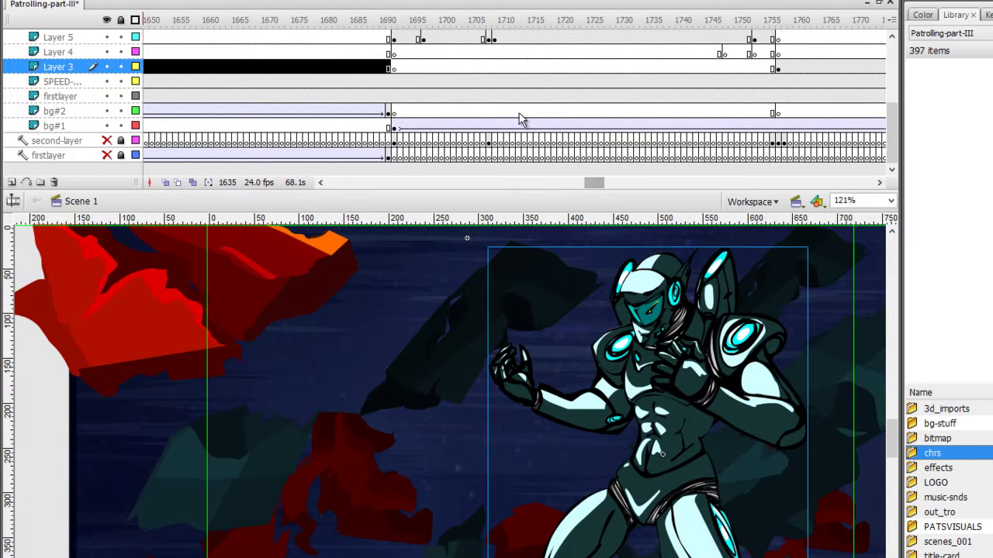
- Step through the armored character's animation frame by frame from the end of the Layer 3 span to frame 1707
click(469, 67)
click(356, 51)
key(period)
key(period)
key(period)
key(period)
key(period)
key(period)
key(period)
key(period)
key(period)
key(period)
key(period)
key(period)
key(period)
key(period)
key(period)
key(period)
key(period)
key(period)
key(period)
key(period)
key(period)
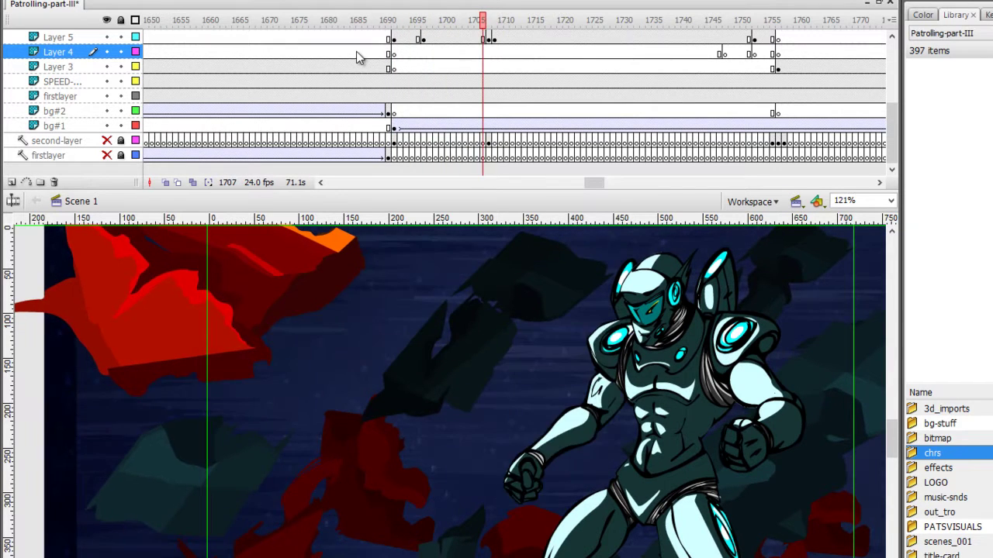
- Continue through the animation frame by frame to frame 1732, examining how the character's arm pose changes
key(period)
key(period)
key(period)
key(period)
key(period)
key(period)
key(period)
key(period)
key(period)
key(period)
key(period)
key(period)
key(period)
key(period)
key(period)
key(period)
key(period)
key(period)
key(period)
key(period)
key(period)
key(period)
key(period)
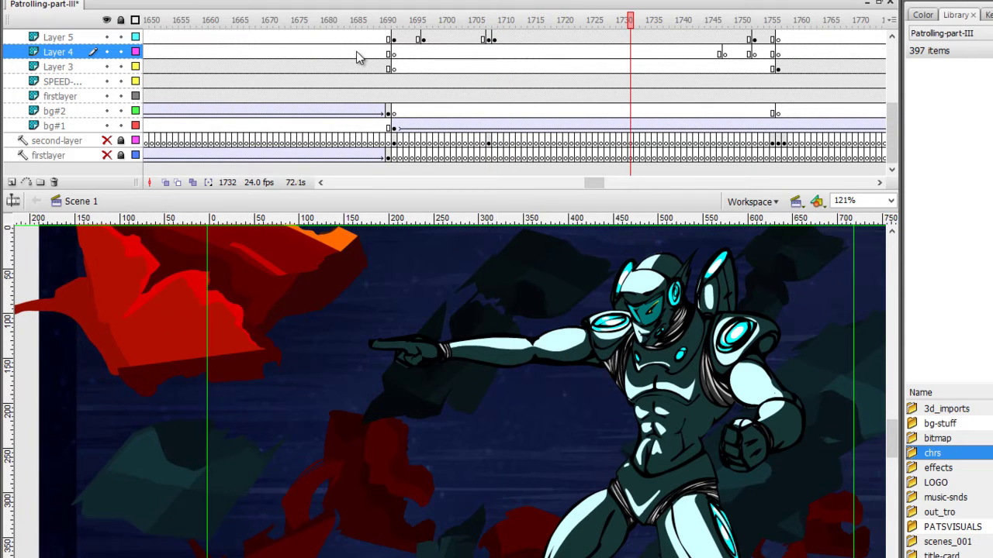
- Step through the armored character's arm movement frame by frame from frame 1732 to frame 1753
key(period)
key(period)
key(period)
key(period)
key(period)
key(period)
key(period)
key(period)
key(period)
key(period)
key(period)
key(period)
key(period)
key(period)
key(period)
key(period)
key(period)
key(period)
key(period)
key(period)
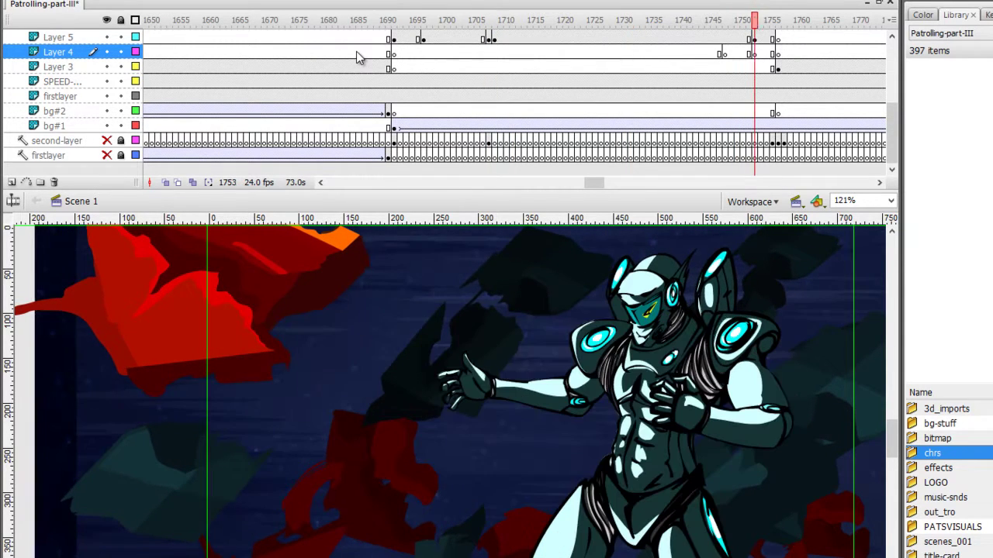
- Continue frame by frame through the armored character's fighting pose past frame 1758, and play the Scene 1 timeline onward
key(period)
key(period)
key(period)
key(period)
key(period)
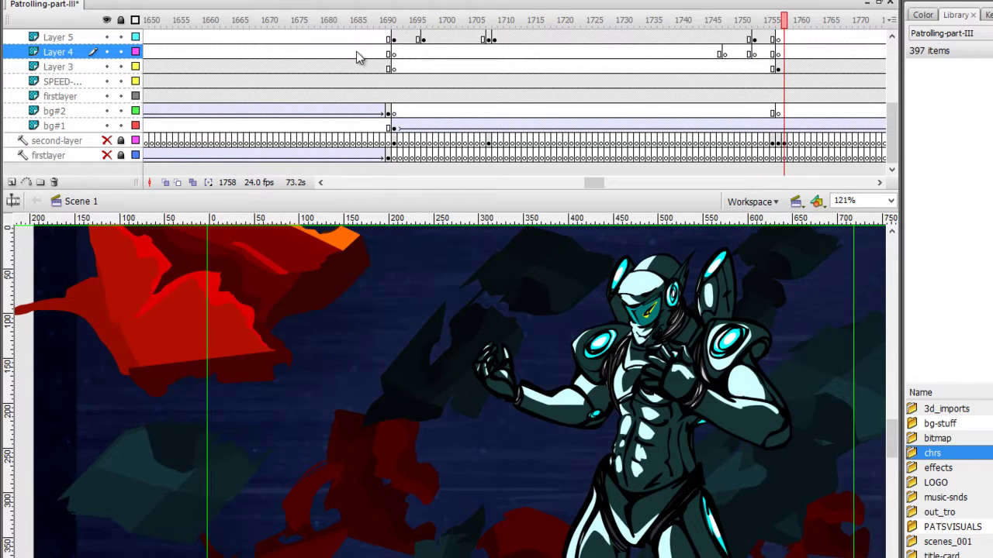
key(period)
key(period)
key(Return)
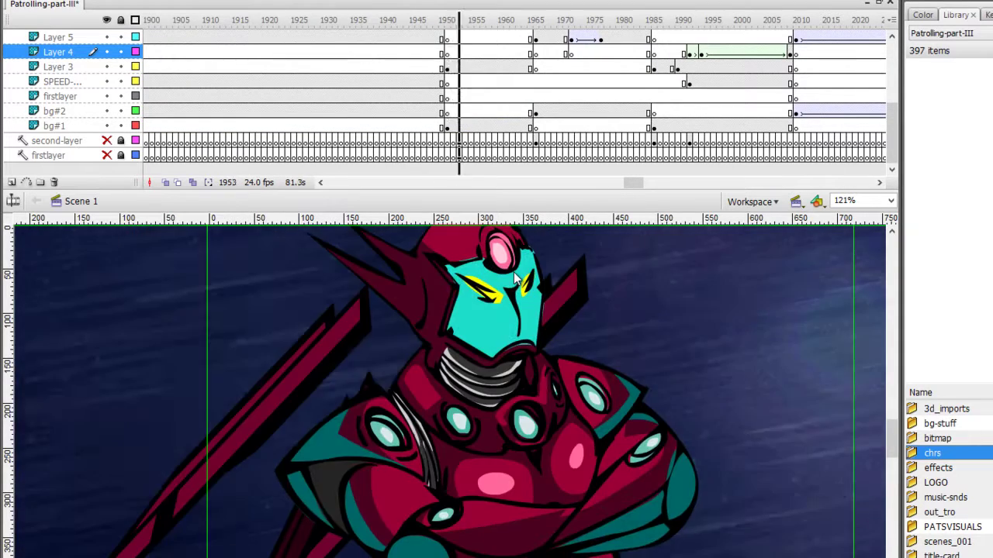
- Step back and forth through the red character's crossed-arms shots between frame 1953 and frame 1987
key(comma)
key(comma)
key(comma)
key(period)
key(period)
key(period)
key(comma)
key(comma)
key(comma)
key(period)
key(period)
key(period)
key(period)
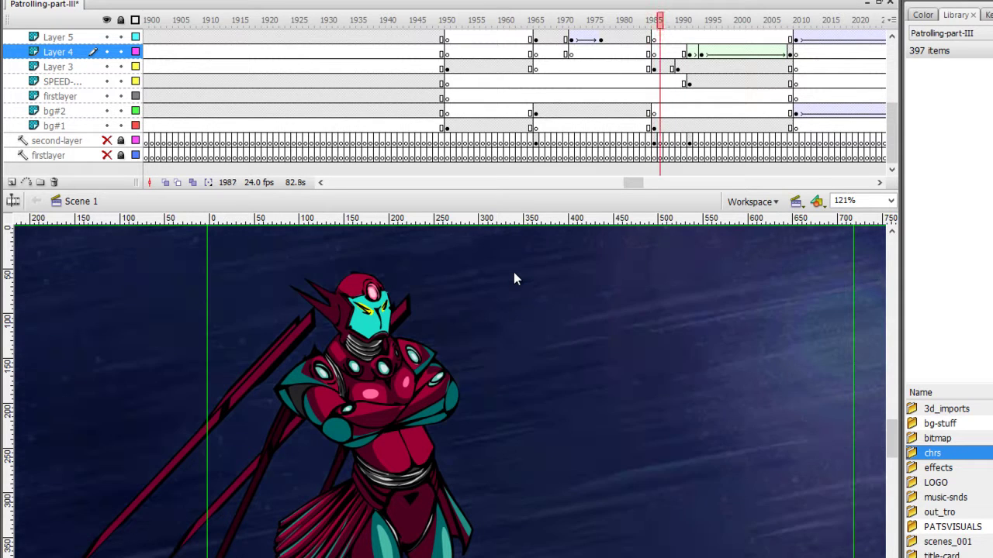
- Examine the red character's glowing energy effect frame by frame to frame 1998, and play the timeline onward
key(period)
key(period)
key(comma)
key(period)
key(period)
key(period)
key(period)
key(period)
key(period)
key(period)
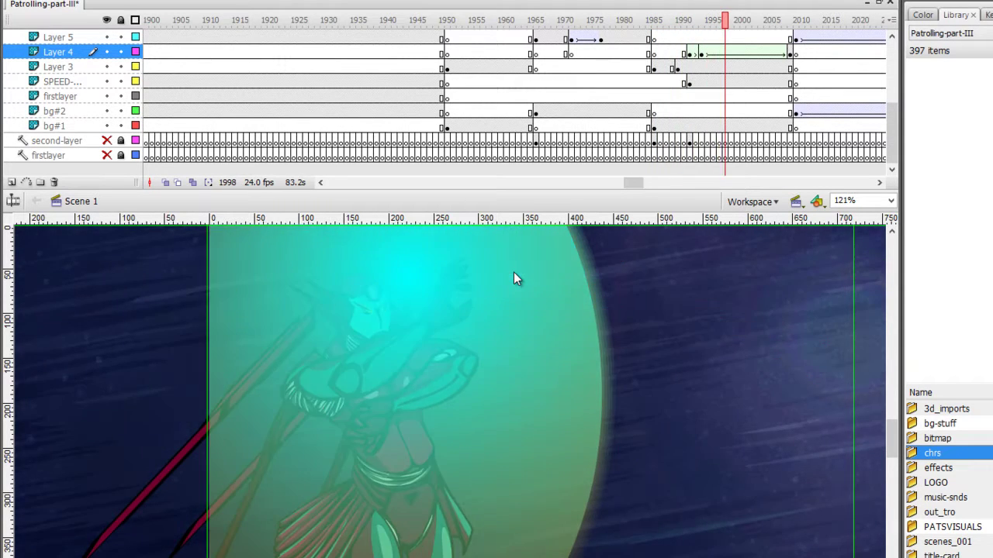
key(period)
key(period)
key(Return)
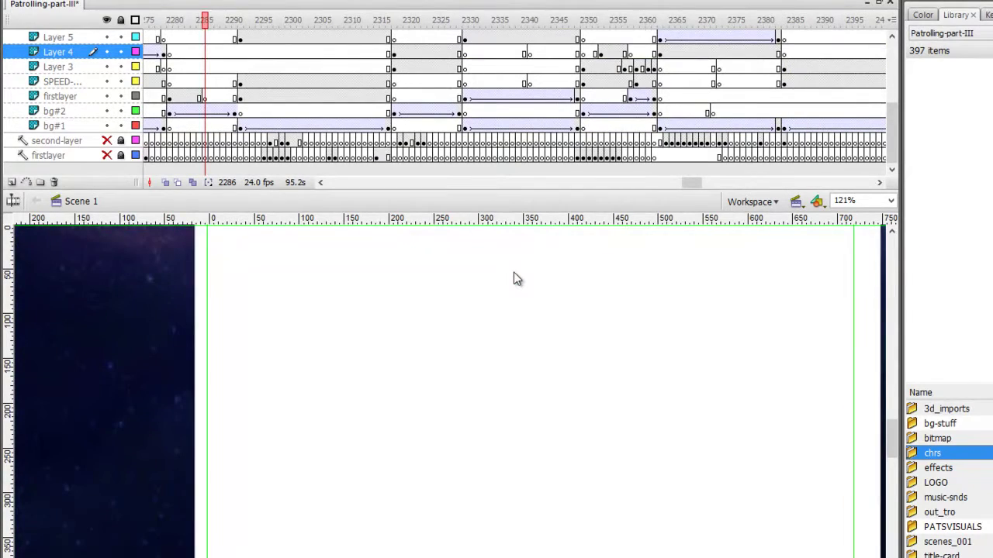
- Step through the clash between the two characters from around frame 2286 to frame 2313
key(comma)
key(comma)
key(comma)
key(comma)
key(comma)
key(comma)
key(period)
key(period)
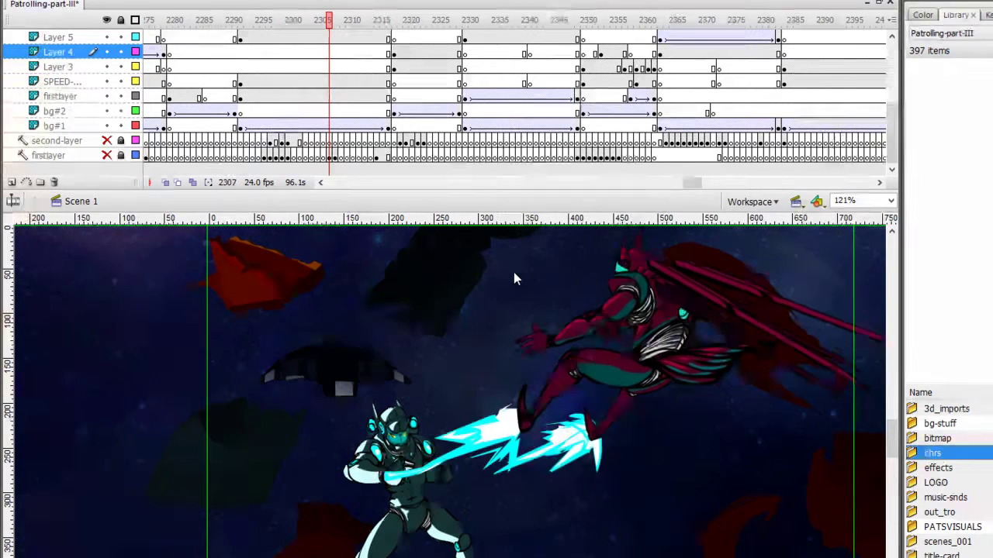
key(period)
key(period)
key(period)
key(period)
key(period)
key(period)
key(period)
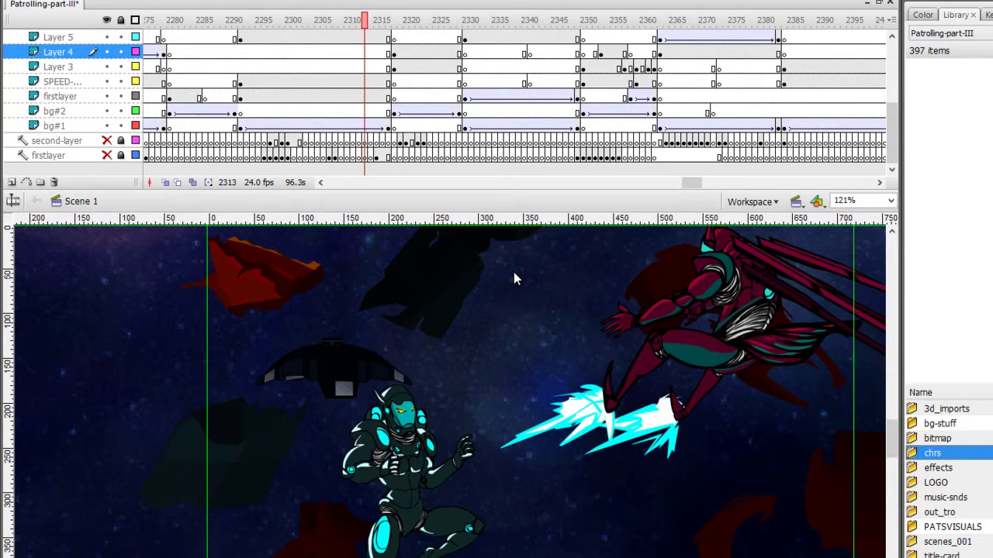
- Open the scn clash symbol at frame 2292 and check the Layer 2 and Layer 1 artwork in outline view
click(242, 82)
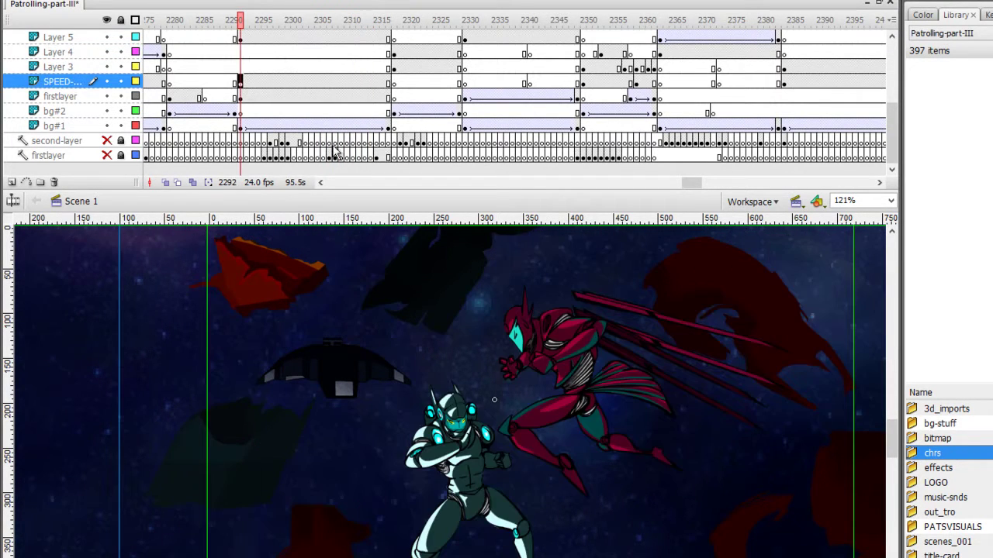
double_click(472, 457)
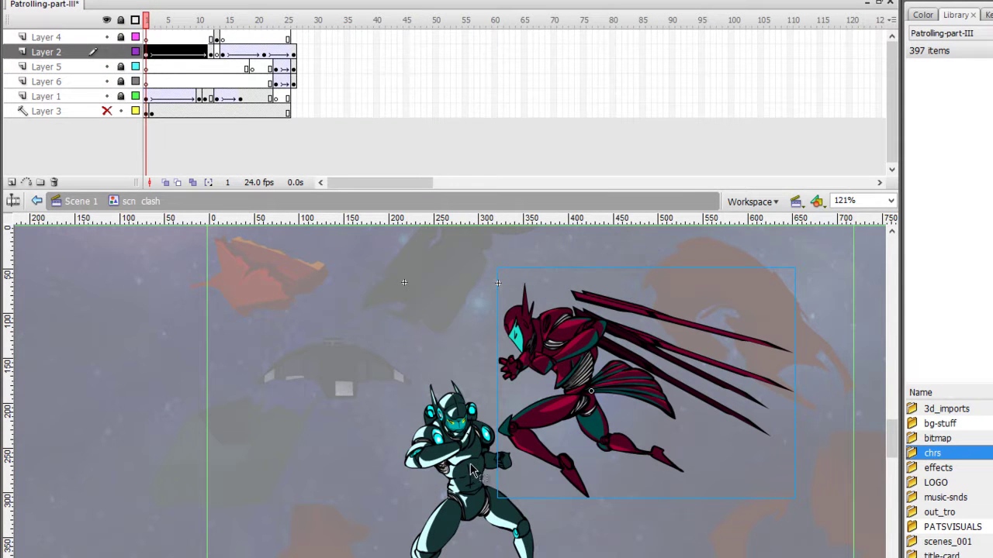
click(136, 52)
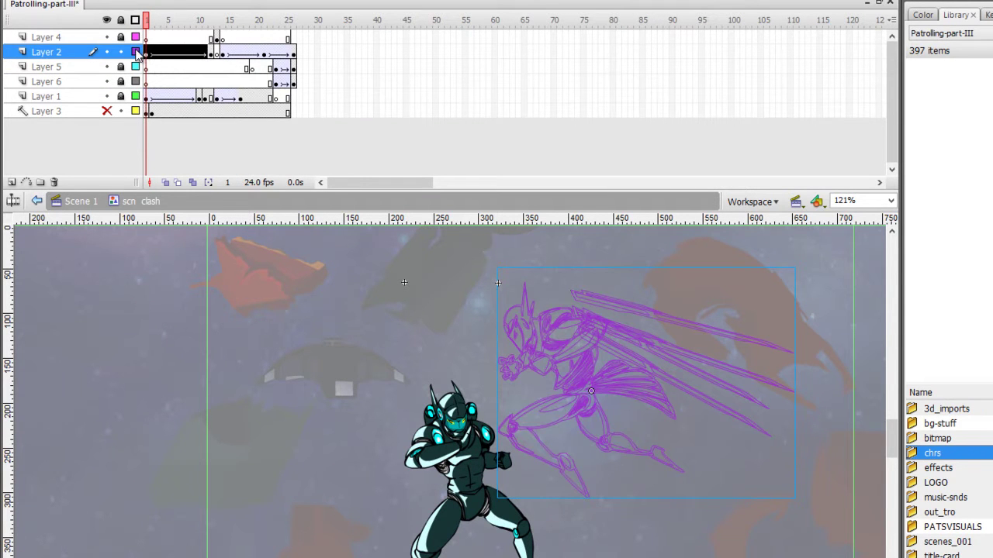
click(137, 52)
click(136, 96)
click(135, 96)
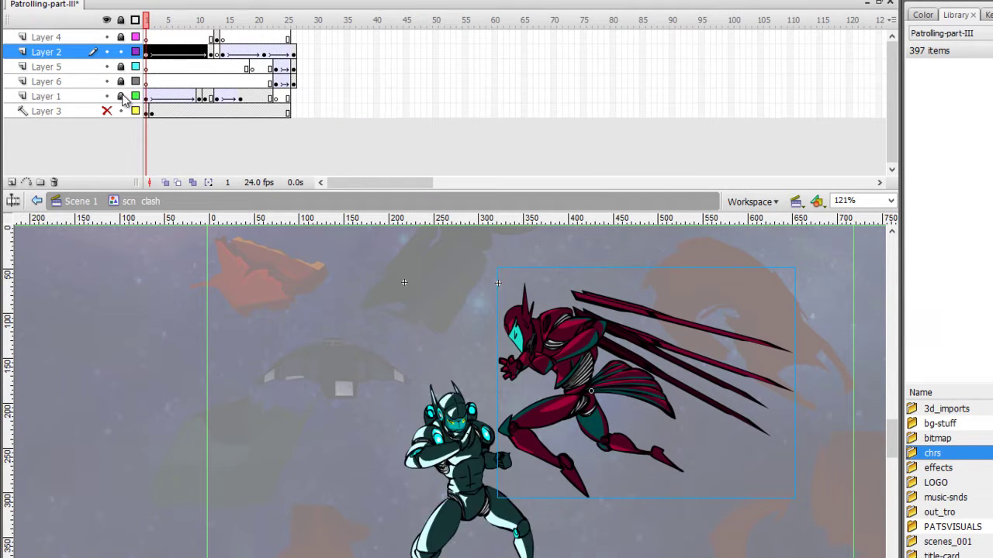
- Open the armored character's cap 027a symbol and step through its sword-slash animation to frame 8
double_click(465, 452)
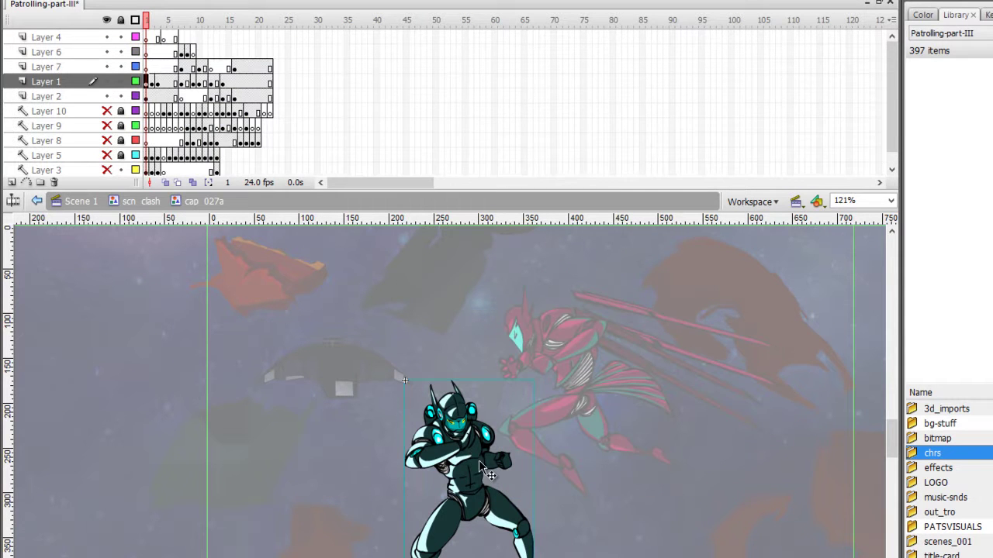
key(Return)
key(comma)
key(comma)
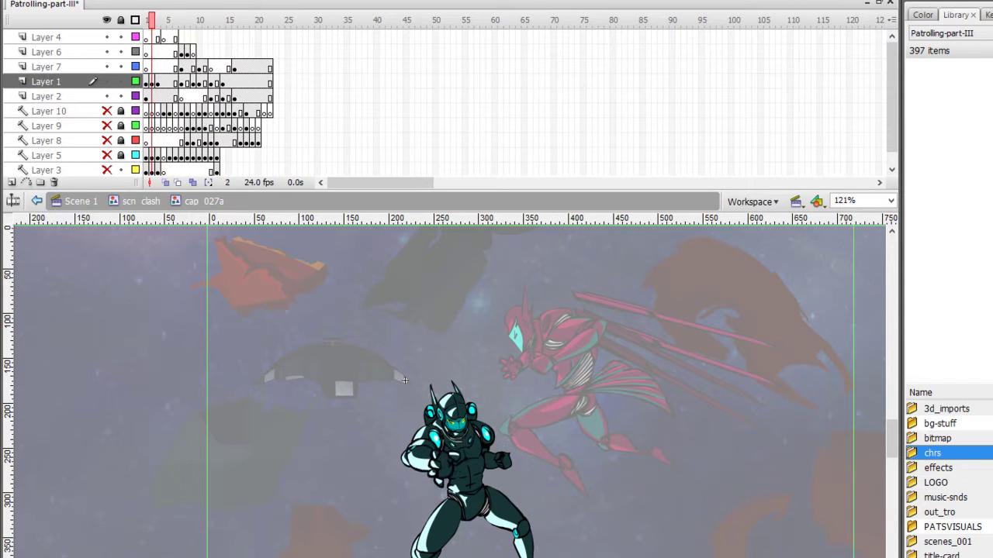
key(period)
key(period)
key(period)
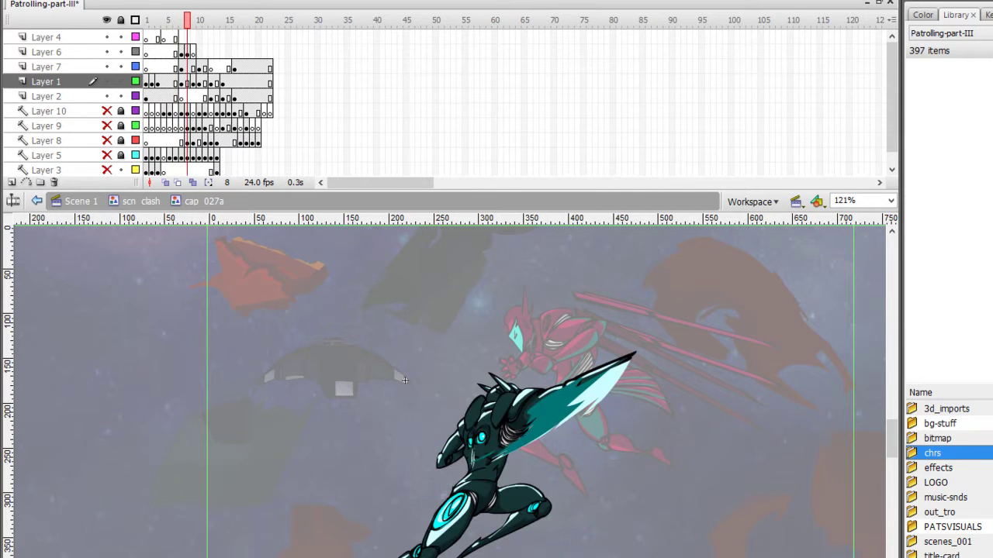
- Examine the rest of the cap 027a animation frame by frame to frame 16, and play it back
key(period)
key(period)
key(period)
key(period)
key(period)
key(period)
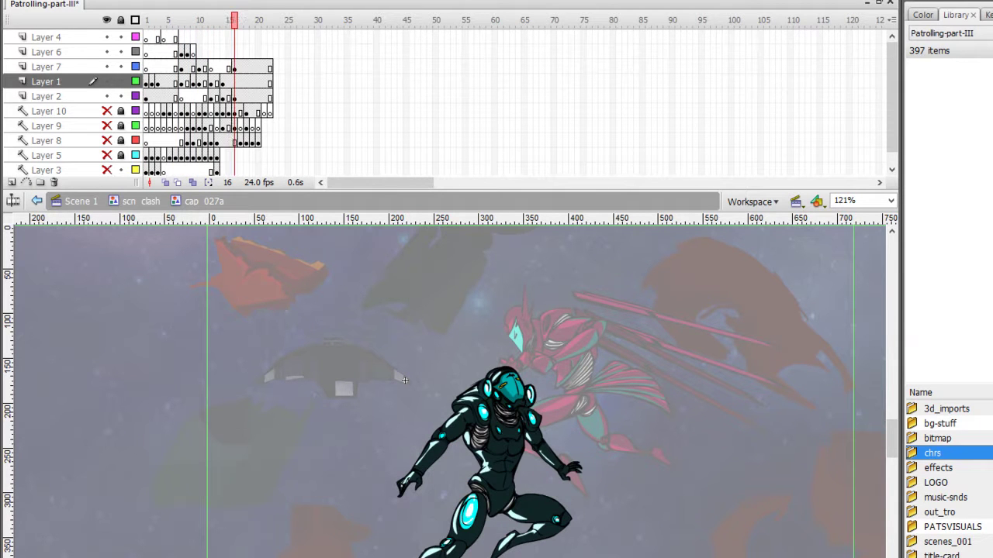
key(Return)
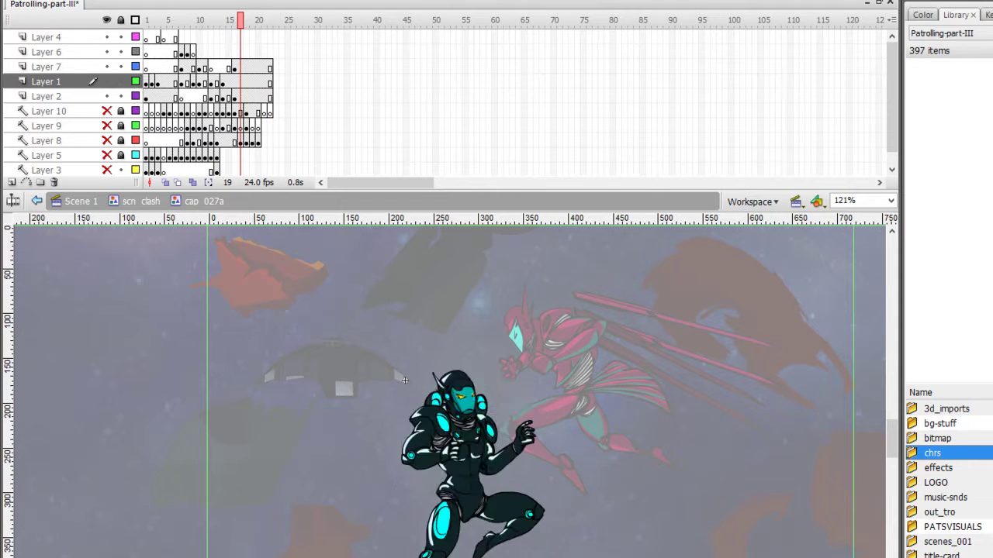
- Show the rough sketch layers of cap 027a in place of the artwork, restore the artwork layers, and return to scn clash
drag(107, 111, 107, 170)
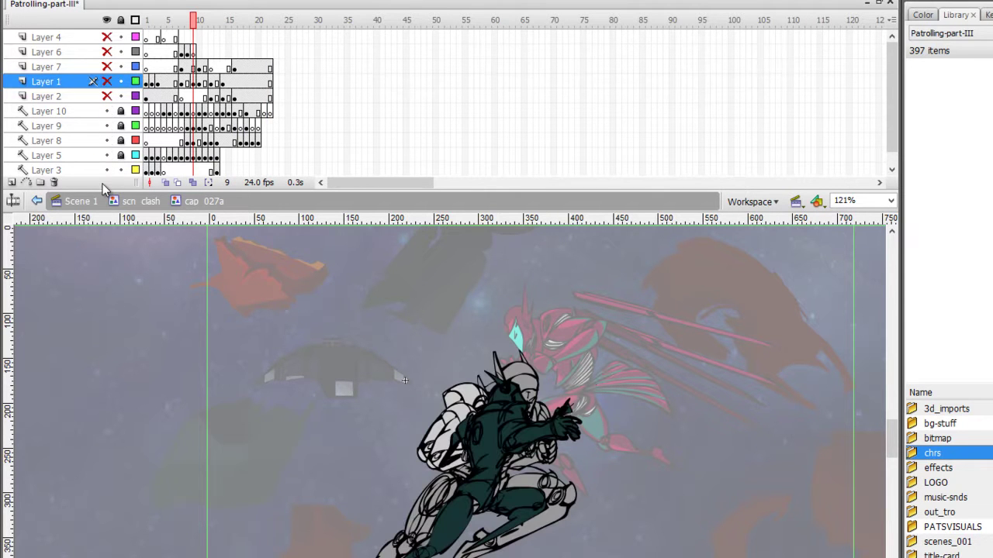
click(155, 111)
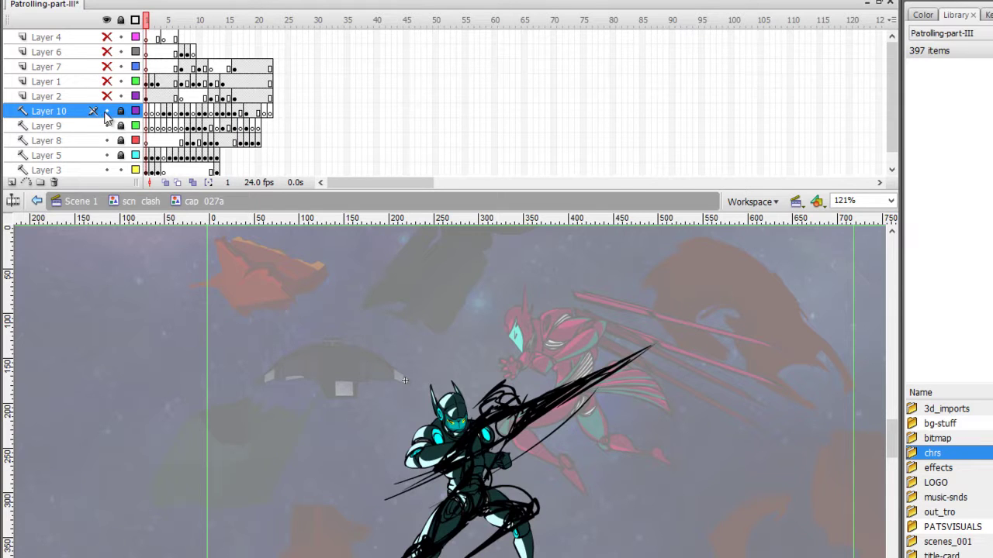
drag(107, 96, 107, 36)
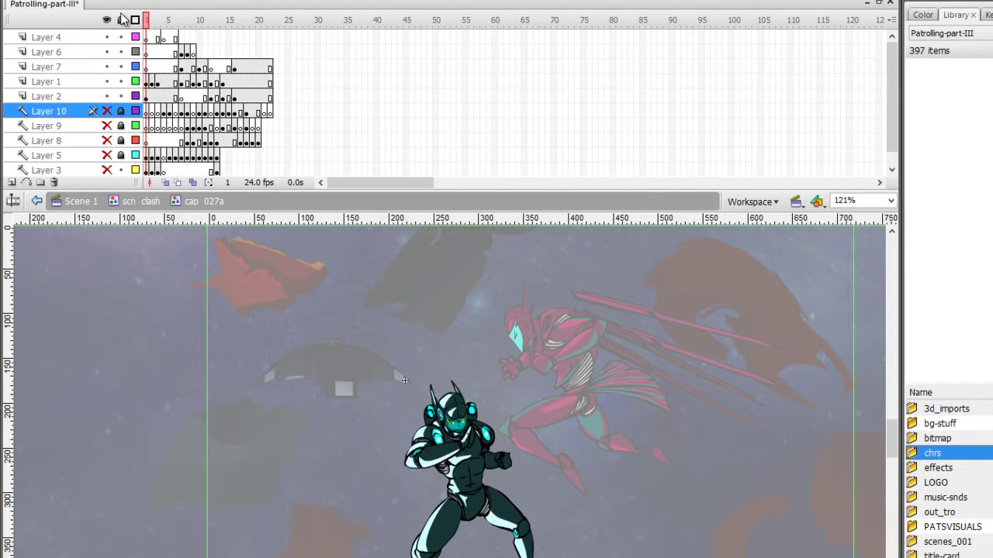
scroll(884, 127, down, 1)
scroll(884, 130, up, 1)
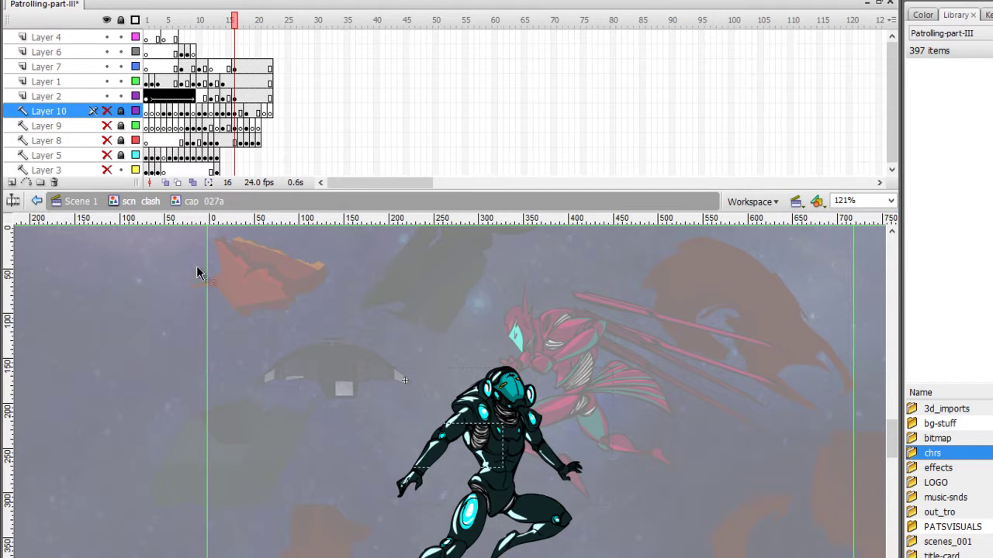
double_click(152, 257)
- Open the red character's kiro 004 symbol, play its animation, and return to scn clash
click(590, 391)
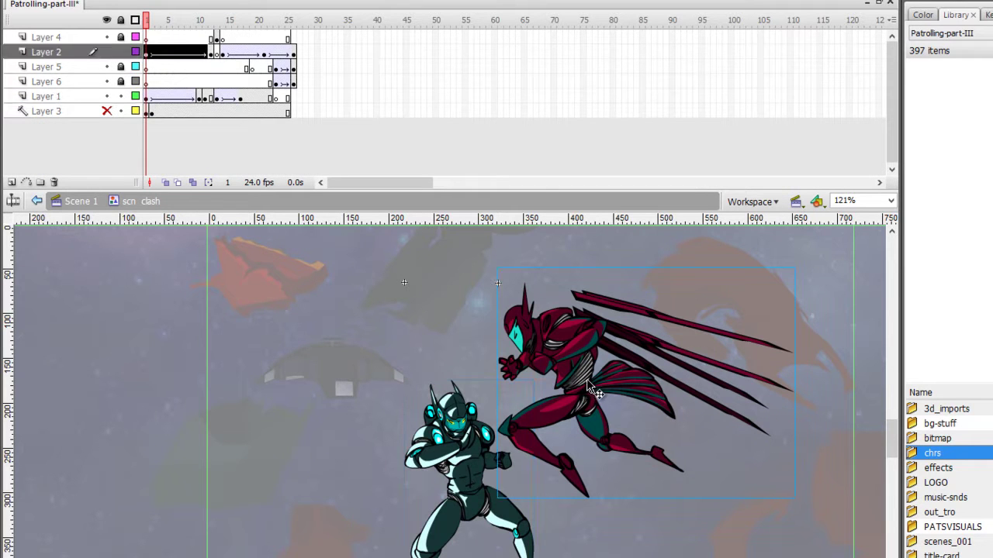
double_click(595, 388)
key(Return)
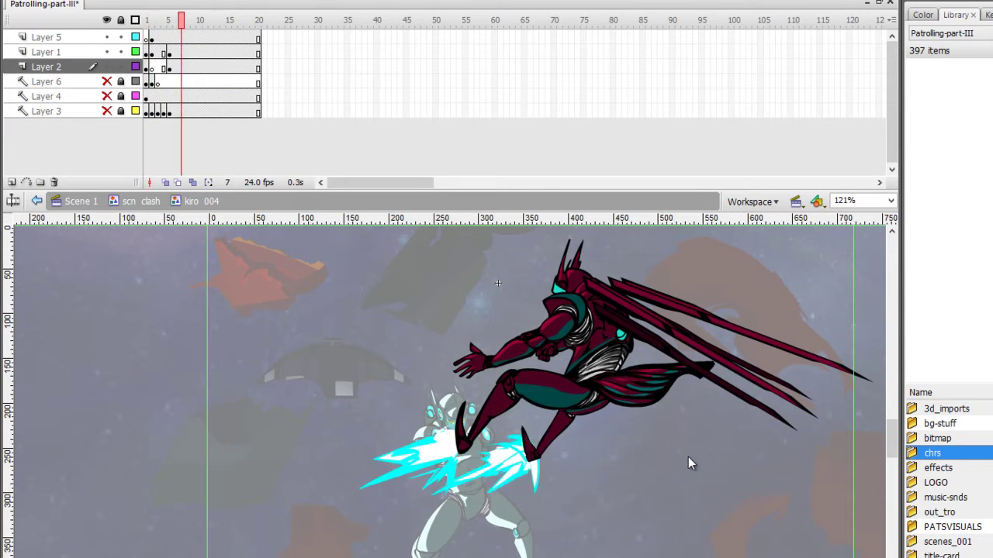
double_click(679, 465)
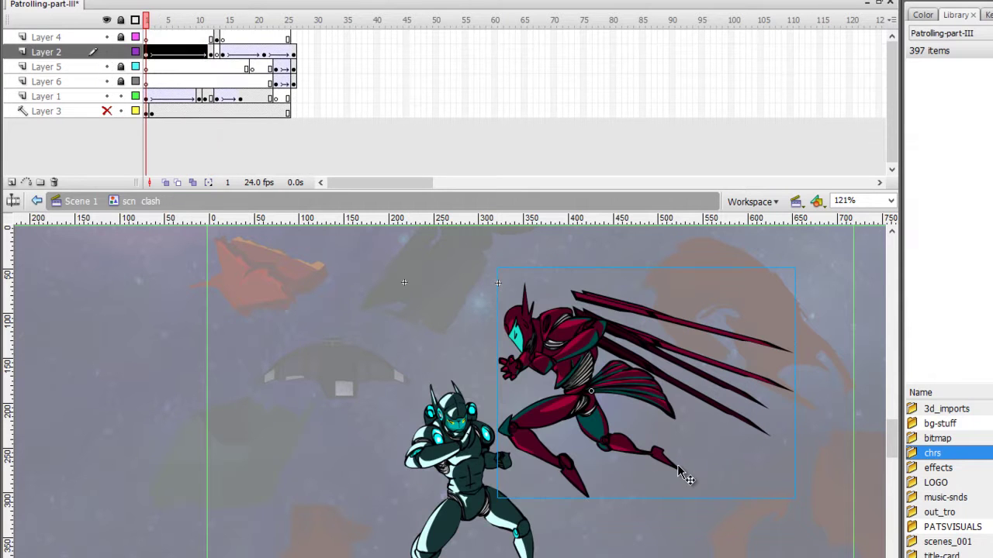
- Play the combined scn clash animation and return to the Scene 1 timeline
key(Return)
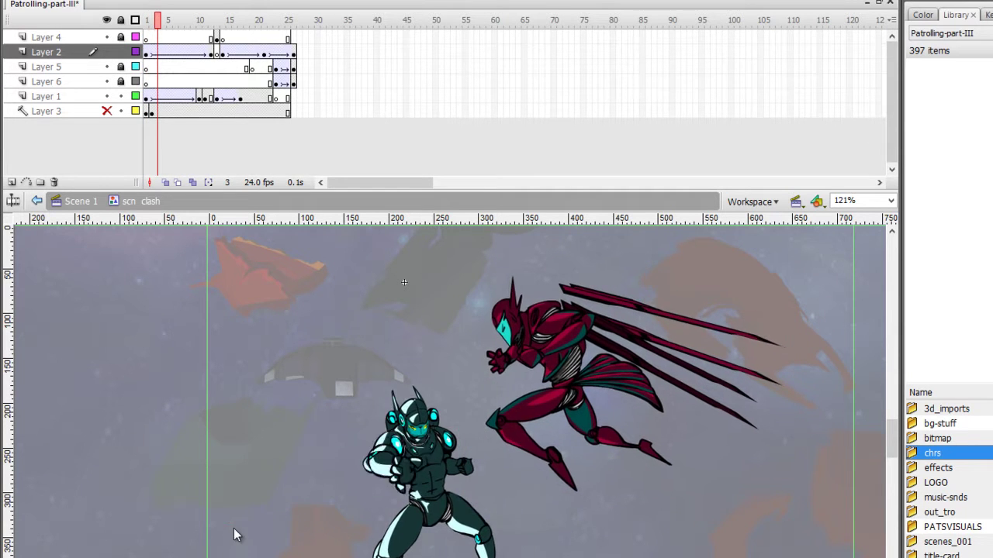
double_click(187, 501)
double_click(165, 509)
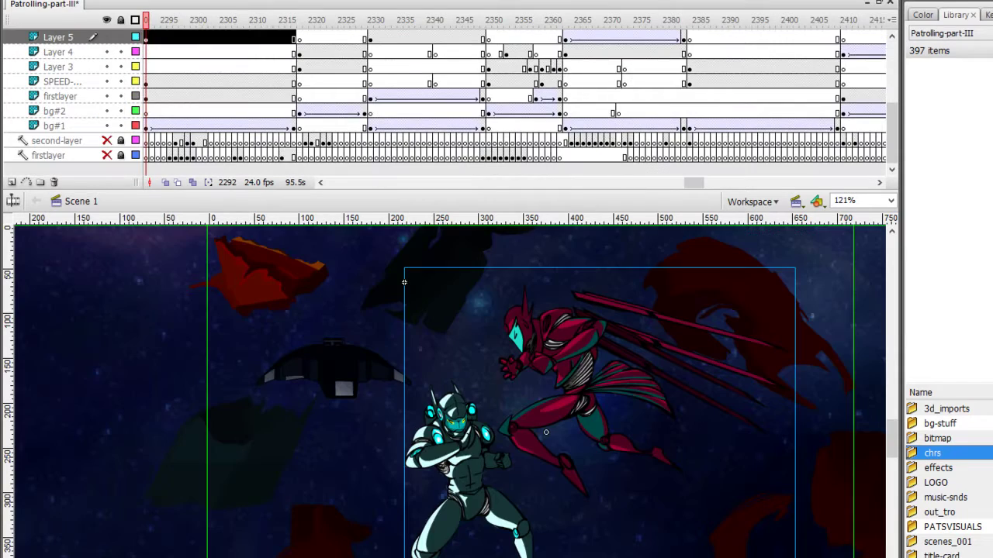
- Play Scene 1 from frame 2292 into the flying shot, and step back to frame 2331
key(Return)
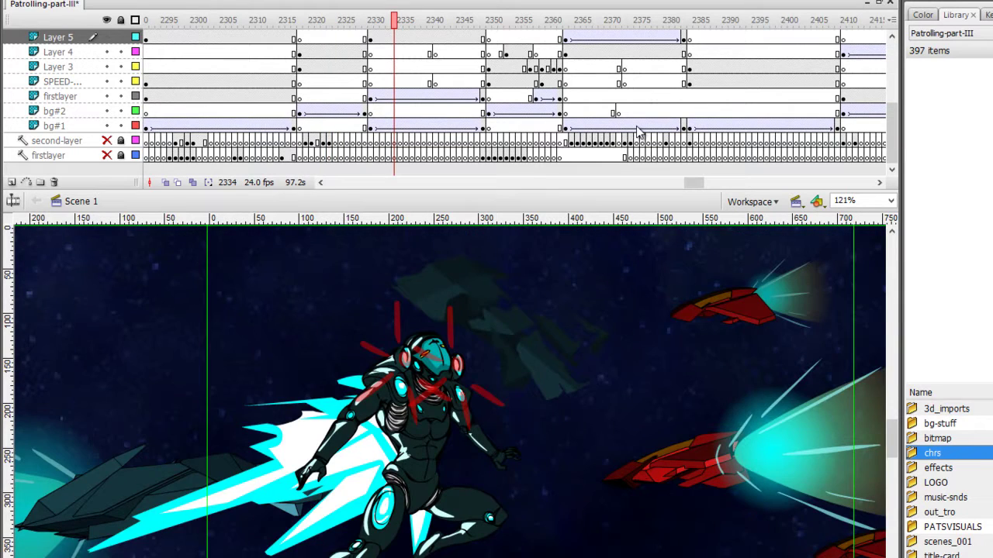
key(comma)
key(comma)
key(comma)
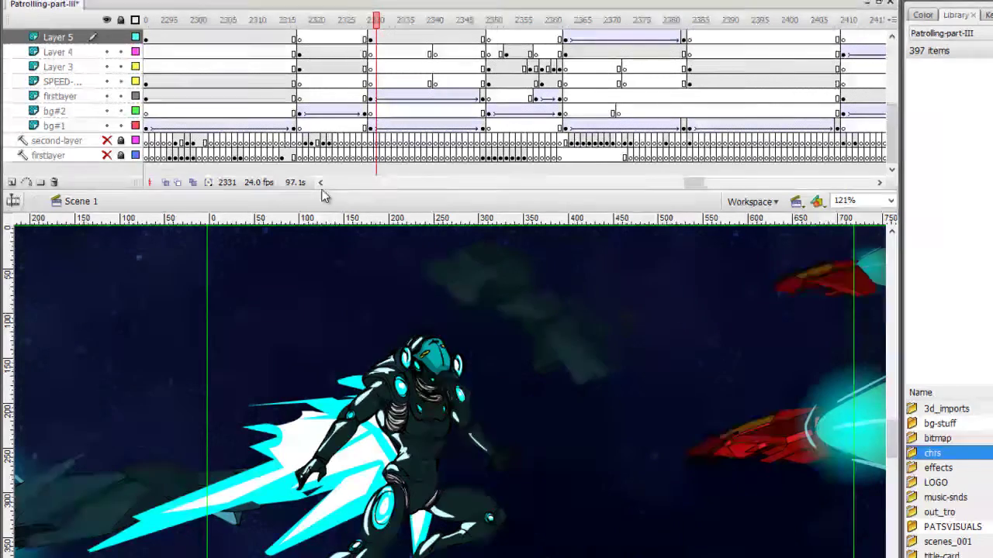
- Play the timeline onward from frame 2331 and step through the red character's energy-ball shot to frame 2364
key(Return)
key(comma)
key(comma)
key(comma)
key(period)
key(period)
key(period)
key(period)
key(period)
key(period)
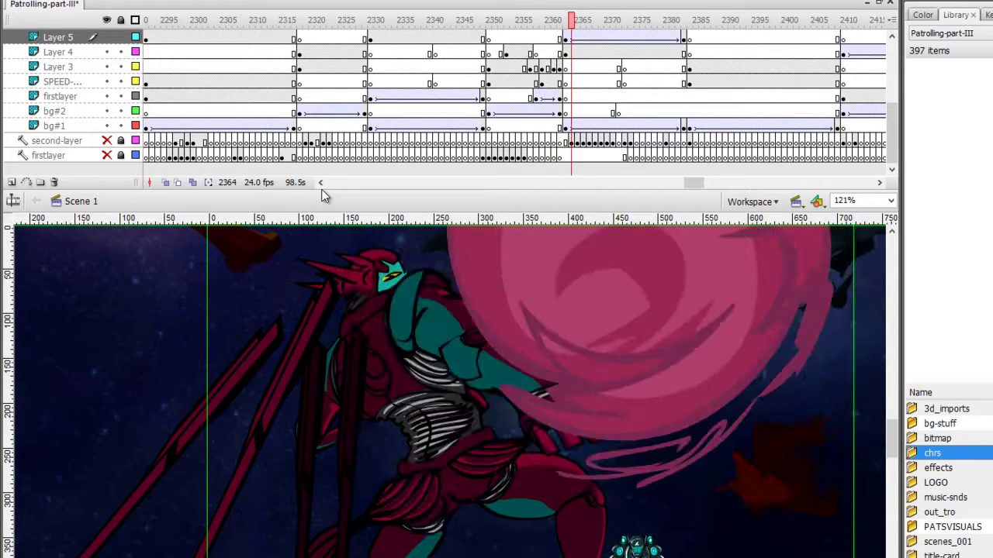
- Step back to frame 2359 and select the Layer 3 energy effect keyframe at frame 2357
key(comma)
key(comma)
key(comma)
key(comma)
key(comma)
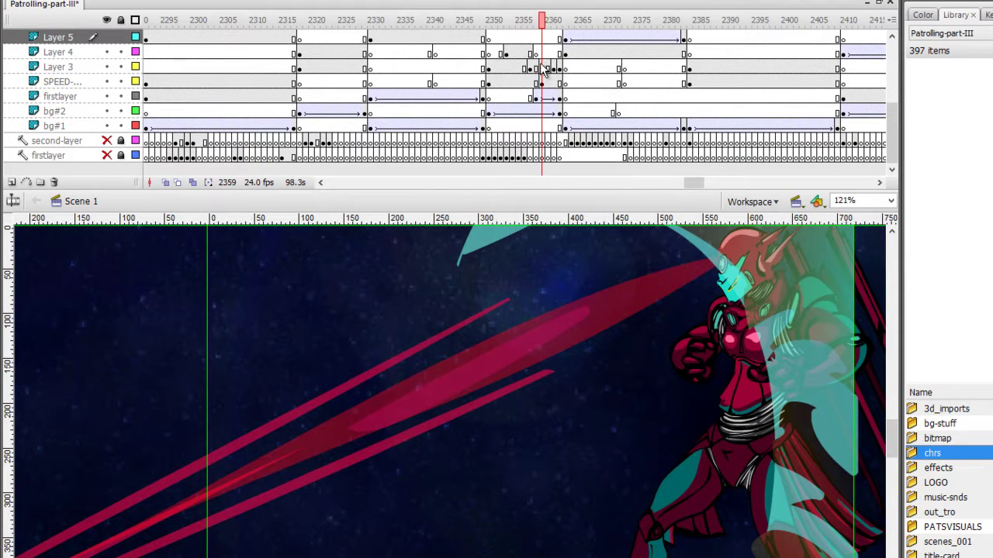
click(543, 69)
click(531, 69)
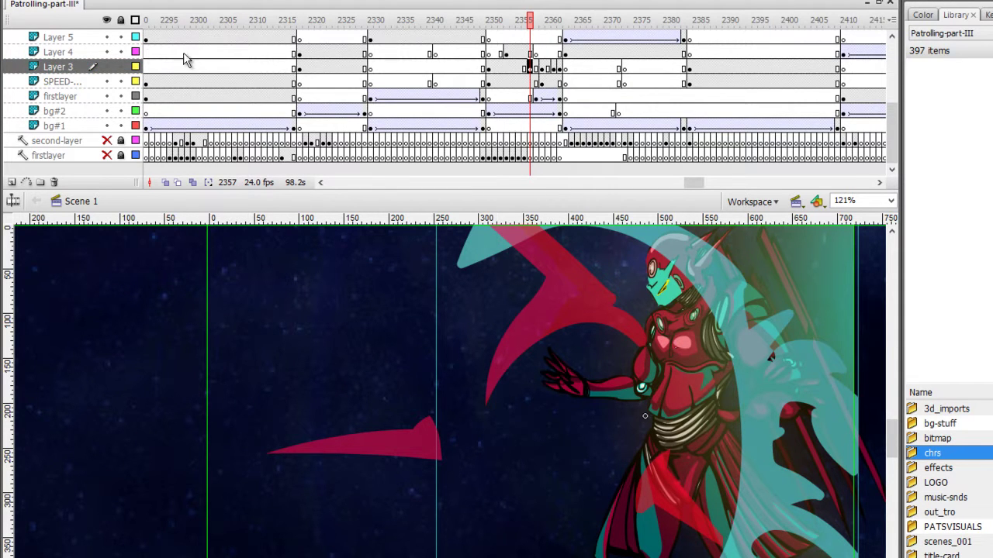
- Display Layer 3 as outlines, check the SPEED layer's outline view, and select the SPEED layer's frame 2350
click(136, 67)
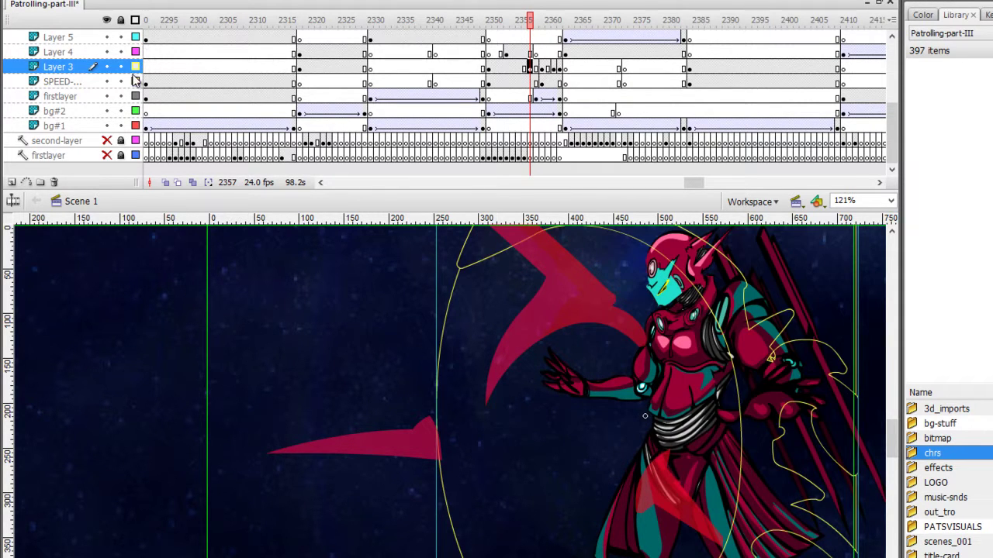
click(136, 82)
click(136, 82)
click(488, 82)
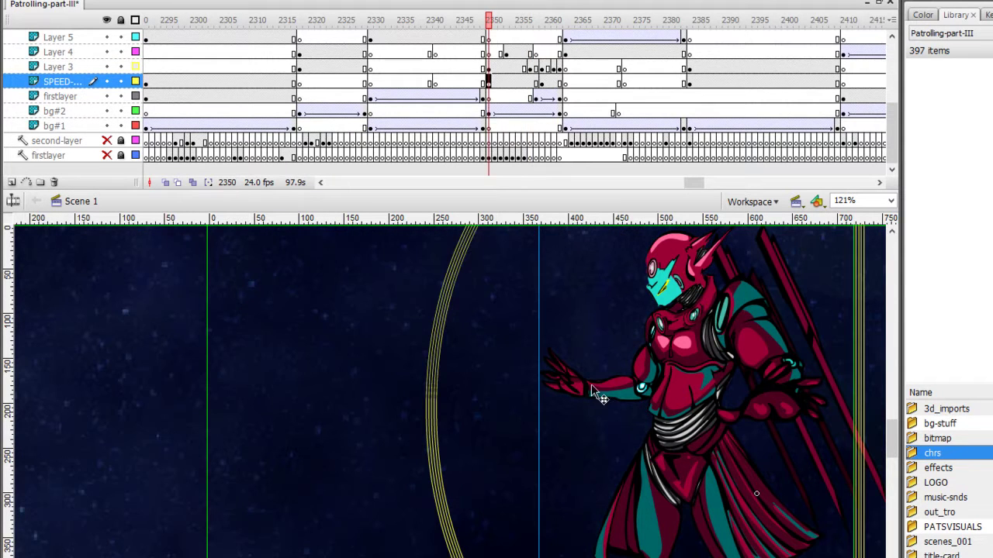
- Step back and forth through the red character's energy attack to frame 2358, and play the shot from there
double_click(607, 401)
key(period)
key(period)
key(comma)
key(comma)
key(period)
key(comma)
key(period)
key(comma)
key(period)
key(comma)
key(period)
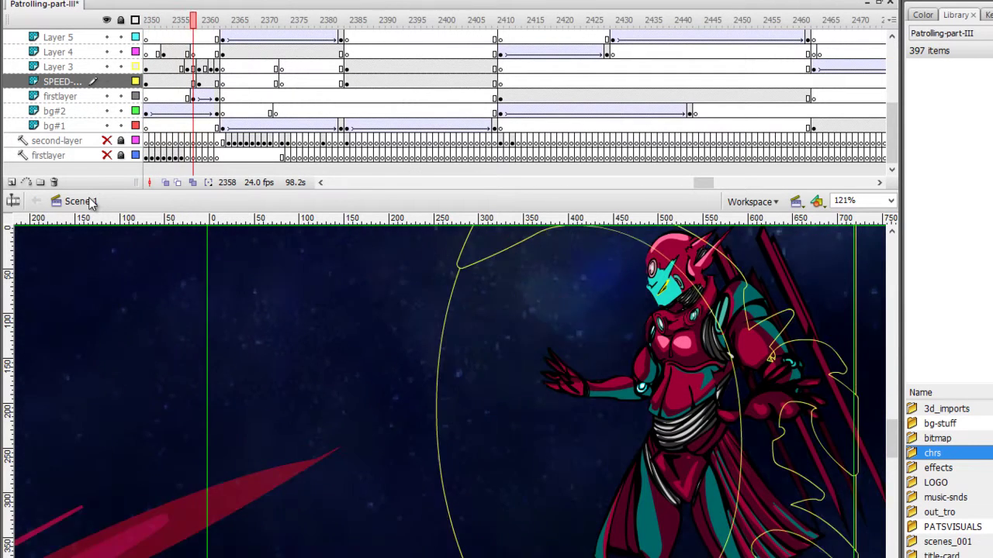
key(Return)
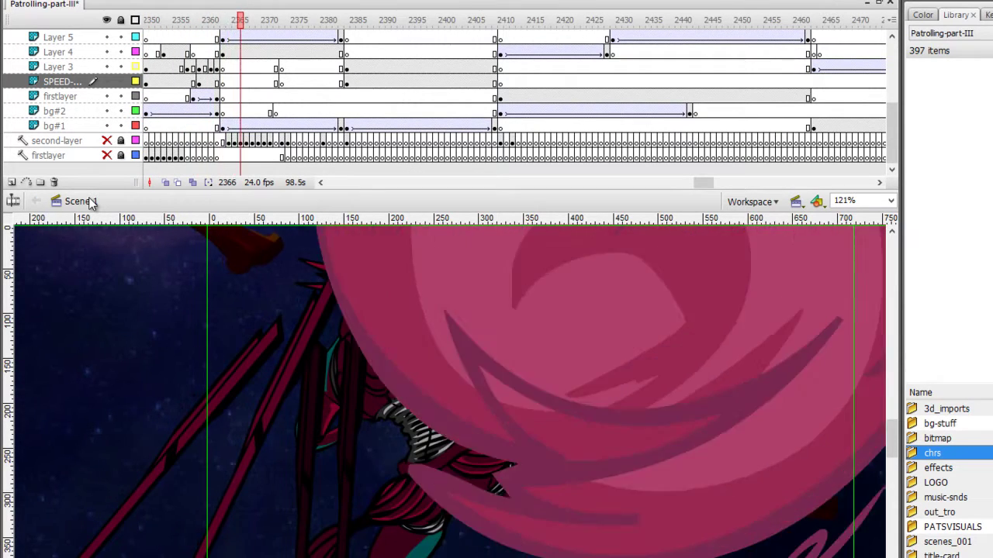
- Step back and forth around frame 2366 to examine the energy ball covering the red character
key(comma)
key(comma)
key(comma)
key(period)
key(comma)
key(comma)
key(comma)
key(period)
key(period)
key(period)
key(period)
key(period)
key(period)
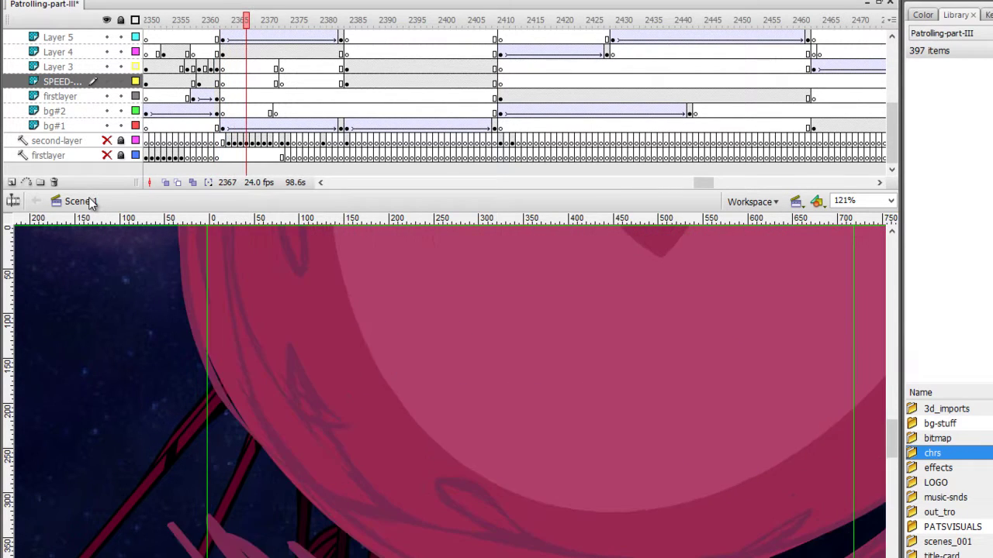
- Step onward from frame 2367 through the red character's pose change and the outlined close-up to frame 2402
key(period)
key(period)
key(period)
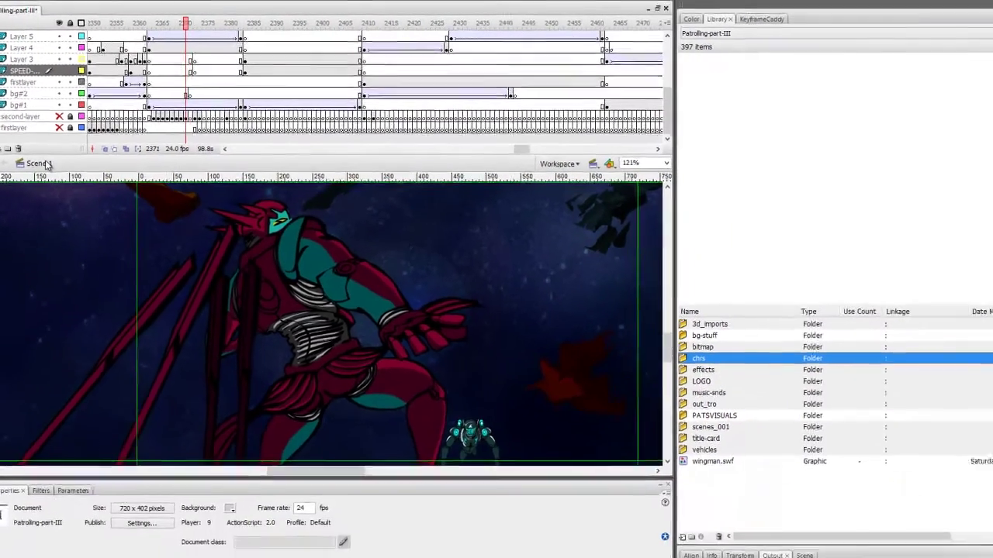
key(period)
key(period)
key(period)
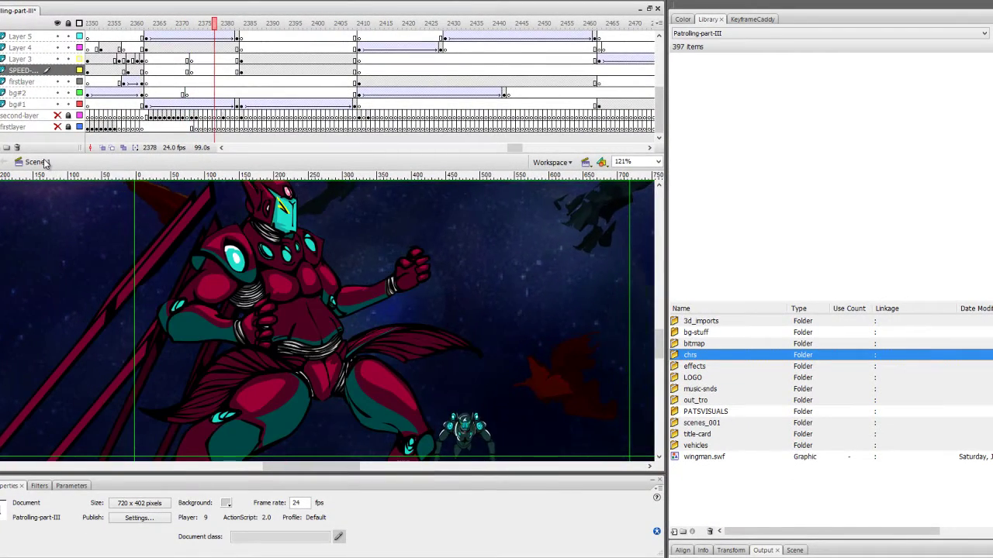
key(period)
key(period)
key(period)
key(period)
key(period)
key(period)
key(period)
key(period)
key(period)
key(period)
key(period)
key(period)
key(period)
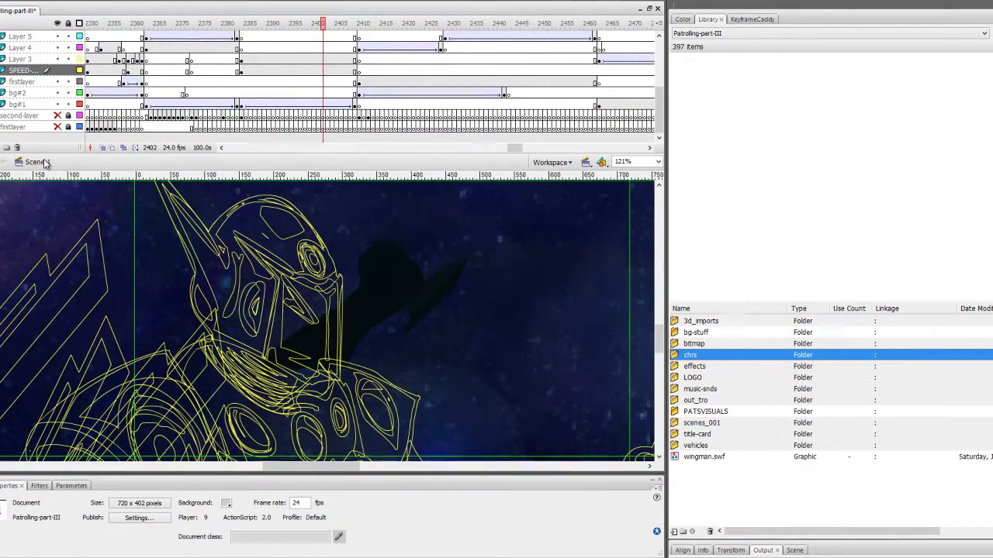
- Step onward to frame 2415 to examine the teal robot flying toward the viewer
key(period)
key(period)
key(period)
key(period)
key(period)
key(period)
key(period)
key(period)
key(period)
key(period)
key(period)
key(period)
key(period)
key(period)
key(period)
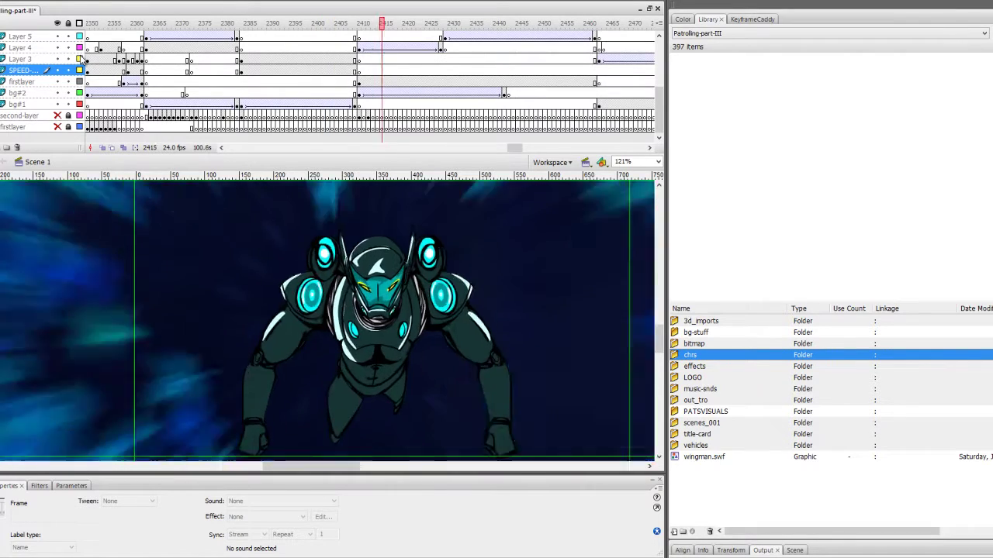
- Advance through the teal robot's face close-up and on to the spaceship shot at frame 2520
key(period)
key(period)
key(period)
key(period)
key(period)
key(period)
key(period)
key(period)
key(period)
key(period)
key(period)
key(period)
key(period)
key(period)
key(period)
key(period)
key(period)
key(period)
key(period)
key(period)
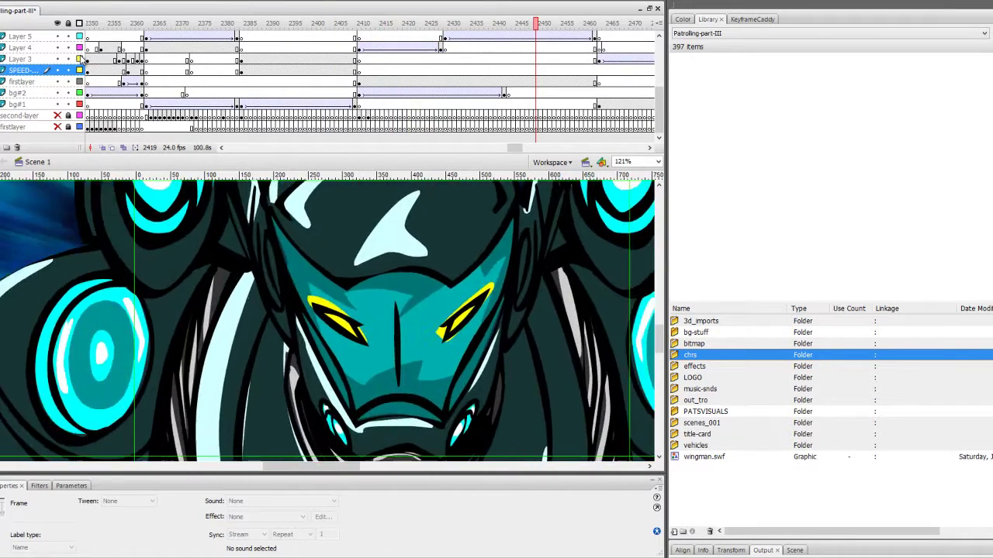
key(period)
key(period)
key(period)
key(period)
key(period)
key(period)
key(period)
key(period)
key(period)
key(period)
key(period)
key(period)
key(period)
key(period)
key(period)
key(period)
key(period)
key(period)
key(period)
key(period)
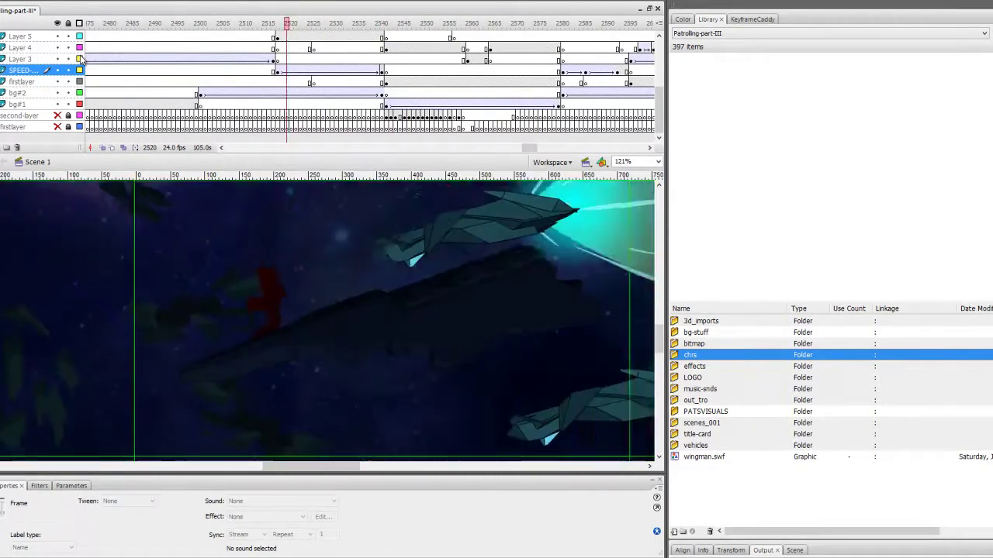
- Advance through the spaceship shot to frame 2558, and go back to the red character's flight pose at frame 2542
key(comma)
key(comma)
key(comma)
key(comma)
key(comma)
key(comma)
key(comma)
key(comma)
key(comma)
key(comma)
key(comma)
key(comma)
key(comma)
key(comma)
key(comma)
key(comma)
key(comma)
key(comma)
key(comma)
key(comma)
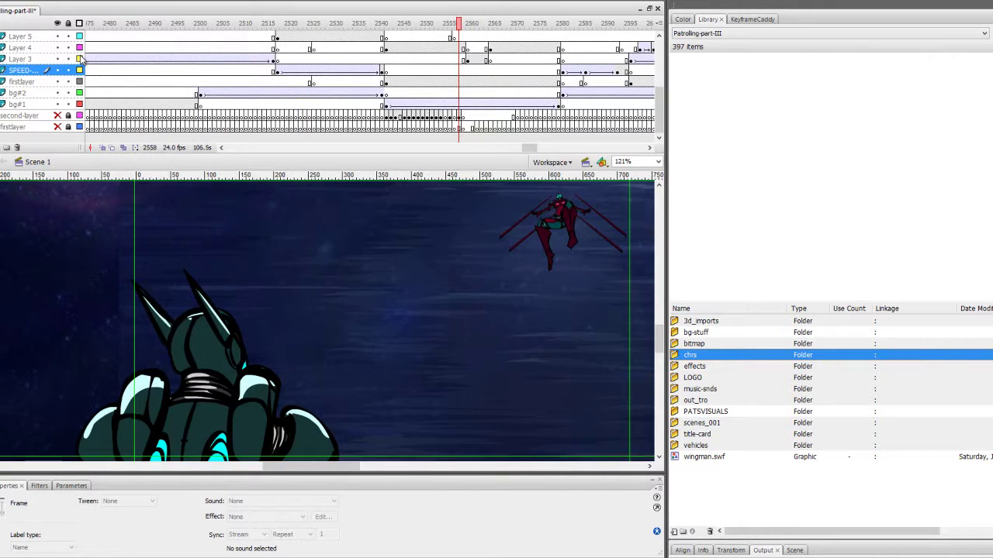
key(period)
key(period)
key(period)
key(period)
key(period)
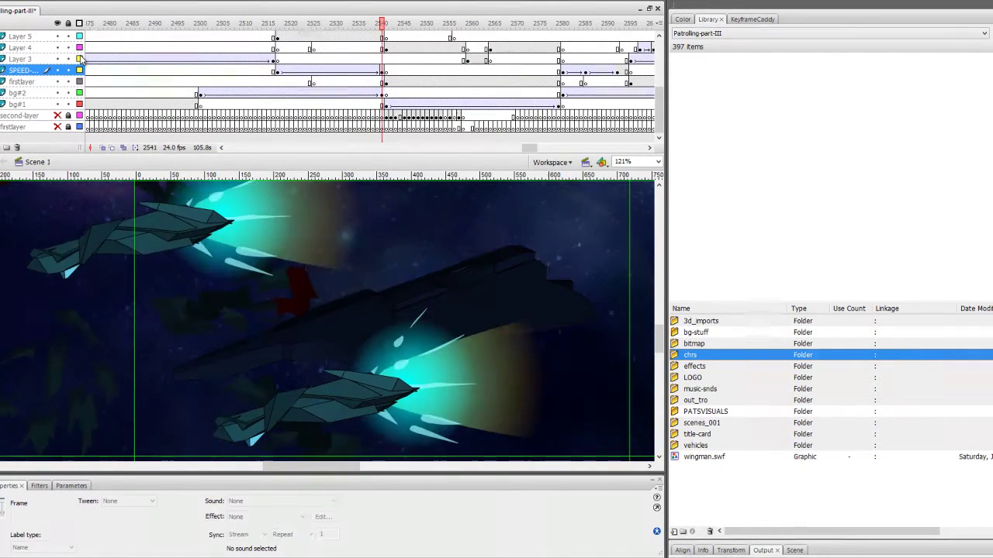
key(comma)
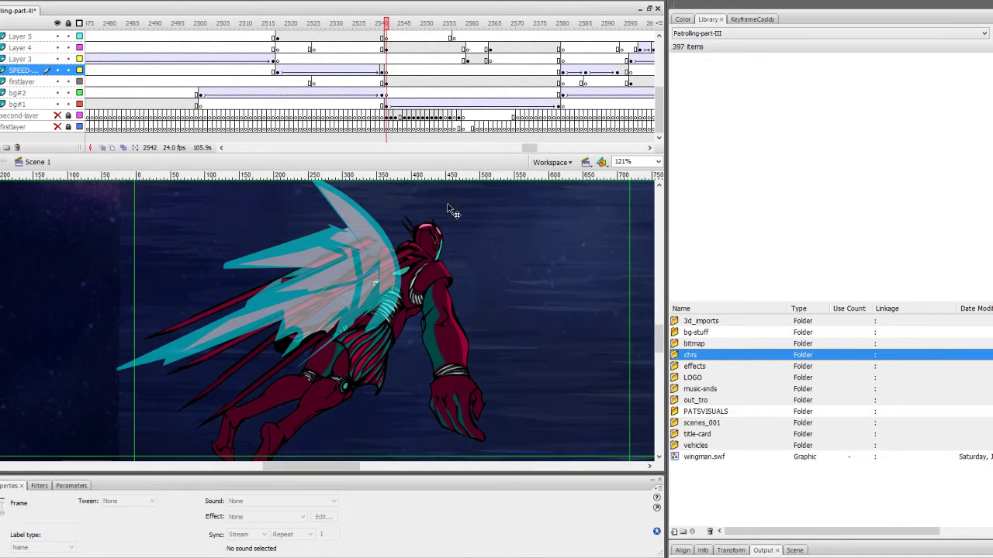
- Open the red character's "scn cant wait" symbol for editing and step through its animation to frame 20
click(432, 251)
double_click(425, 271)
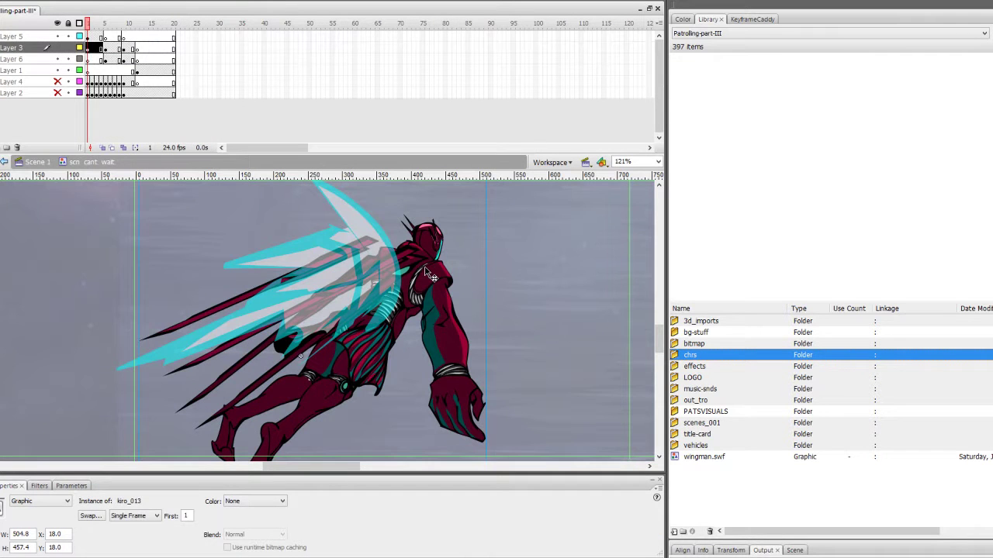
key(period)
key(period)
key(period)
key(period)
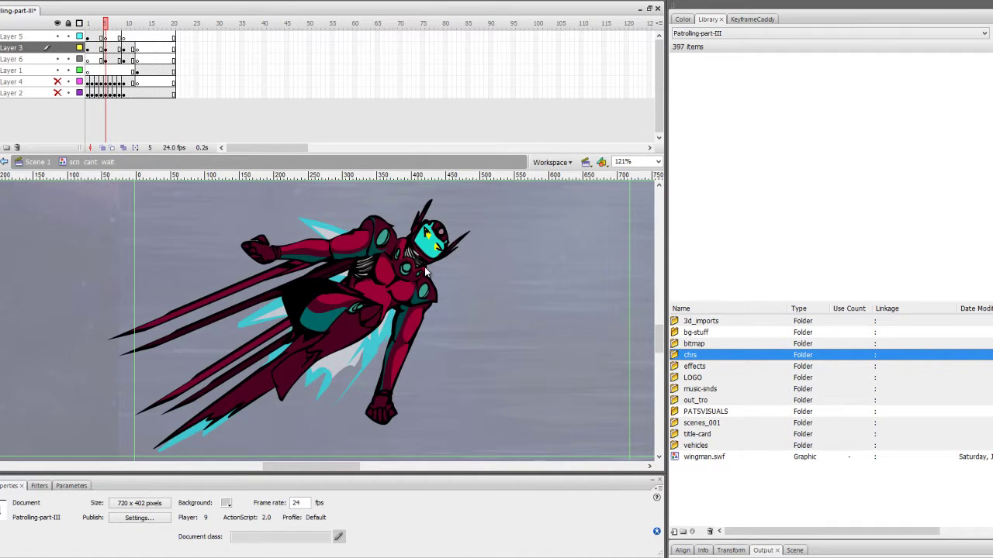
key(period)
key(period)
key(period)
key(period)
key(period)
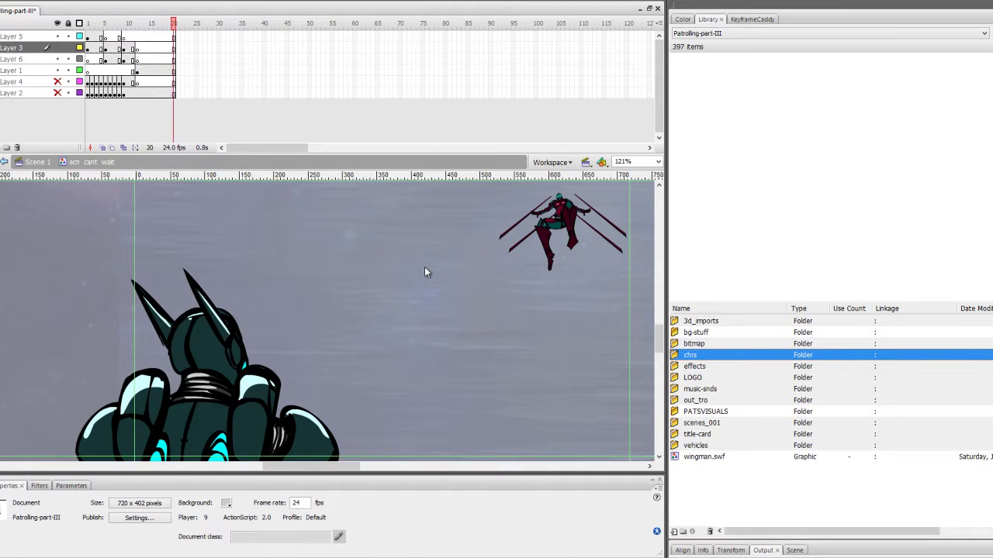
- Hide Layers 1, 6, 3 and 5, show sketch Layers 4 and 2, and step through the rough animation to frame 11
click(58, 71)
click(58, 93)
mouse_move(89, 82)
mouse_down()
mouse_move(108, 81)
mouse_move(98, 80)
mouse_up()
key(period)
key(period)
key(period)
key(period)
key(period)
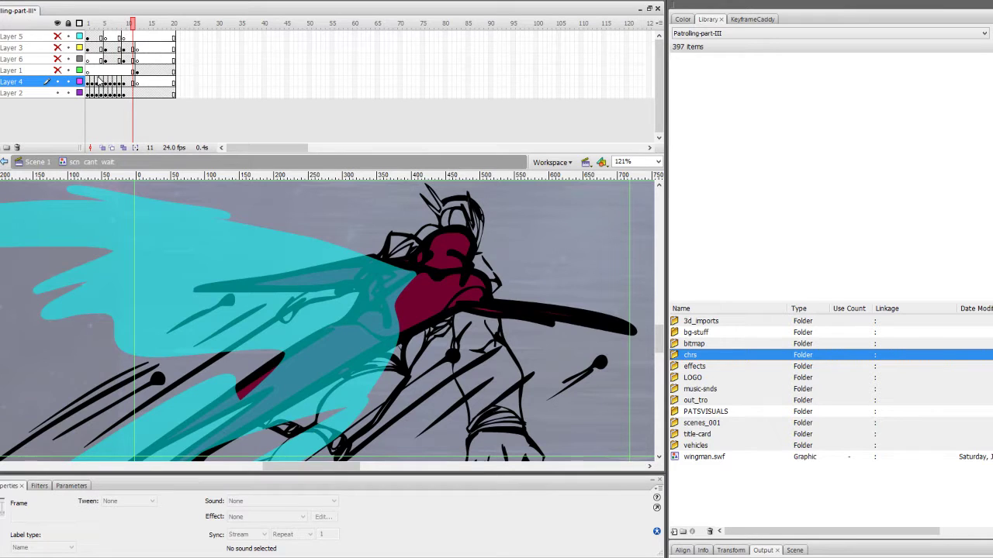
- Check the Layer 4 and Layer 2 sketches by toggling their visibility, hide both, and show the artwork layers again
click(57, 82)
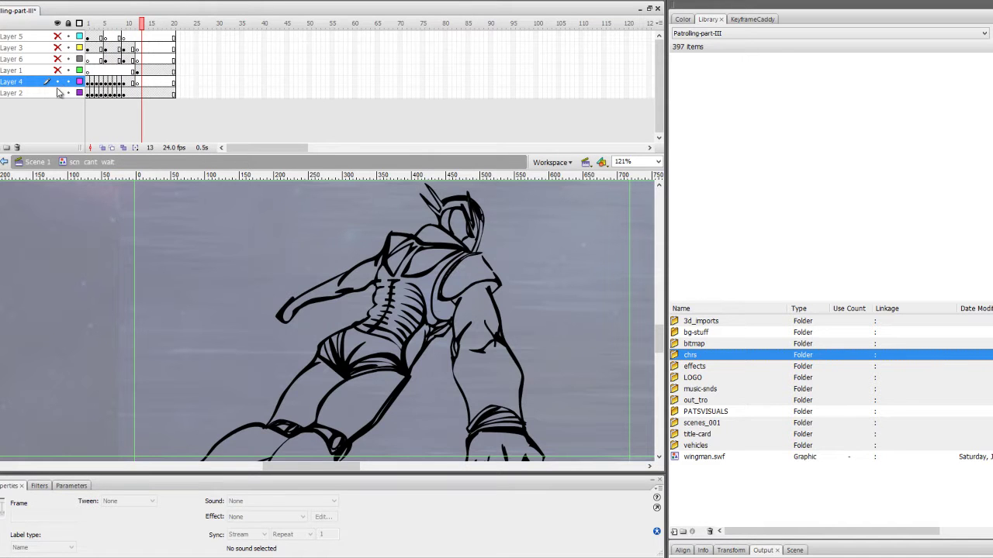
click(57, 82)
click(57, 92)
click(58, 93)
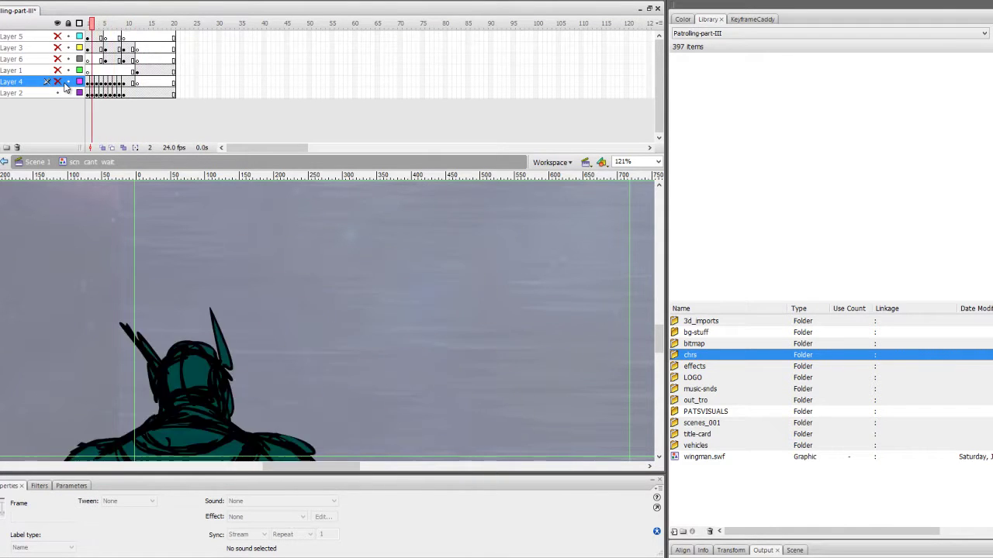
click(57, 92)
drag(57, 70, 57, 36)
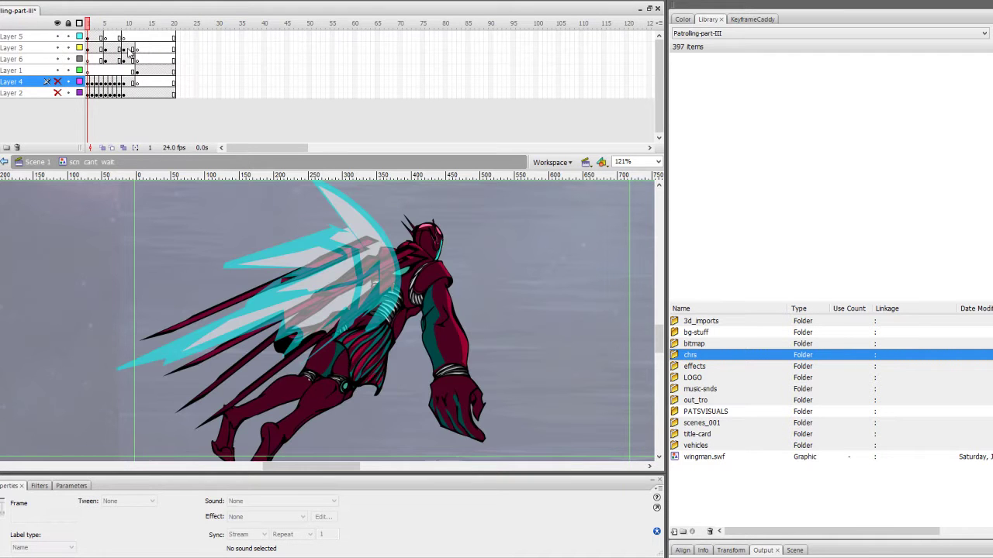
- Return to Scene 1 and play the fight from frame 2542 to frame 2651
click(38, 162)
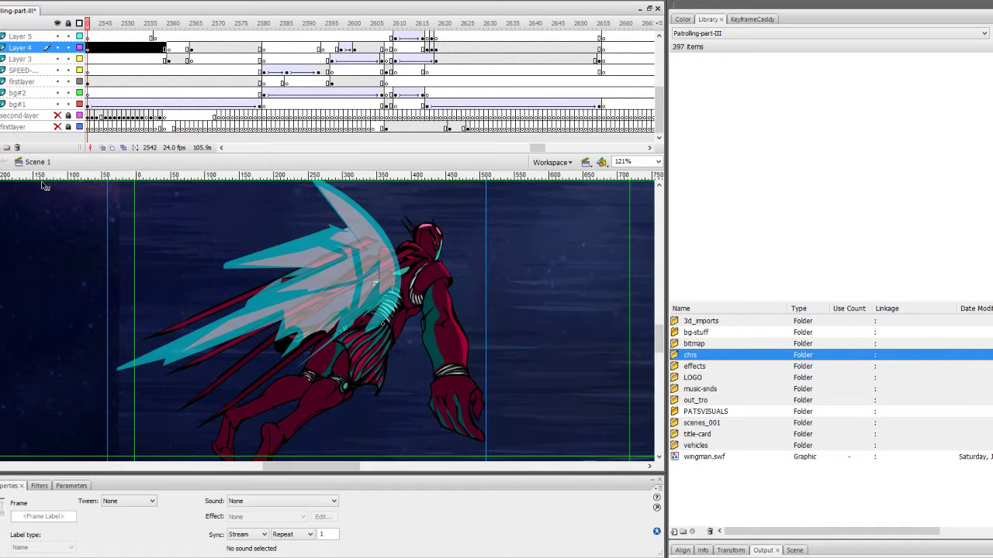
key(Return)
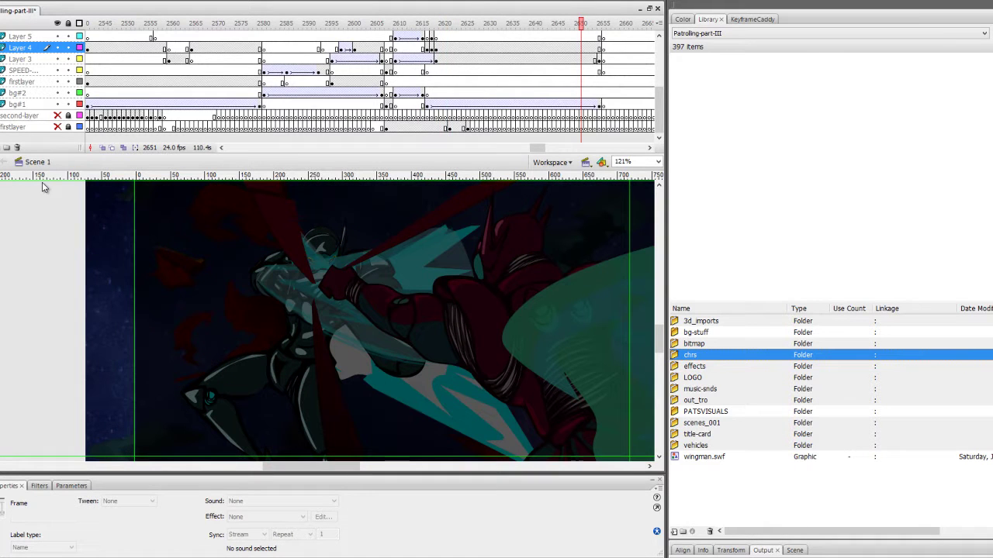
- Bring the start of the timeline into view, enlarge the layer area, and hide the artwork layers up to faders
drag(534, 149, 235, 150)
drag(136, 155, 136, 209)
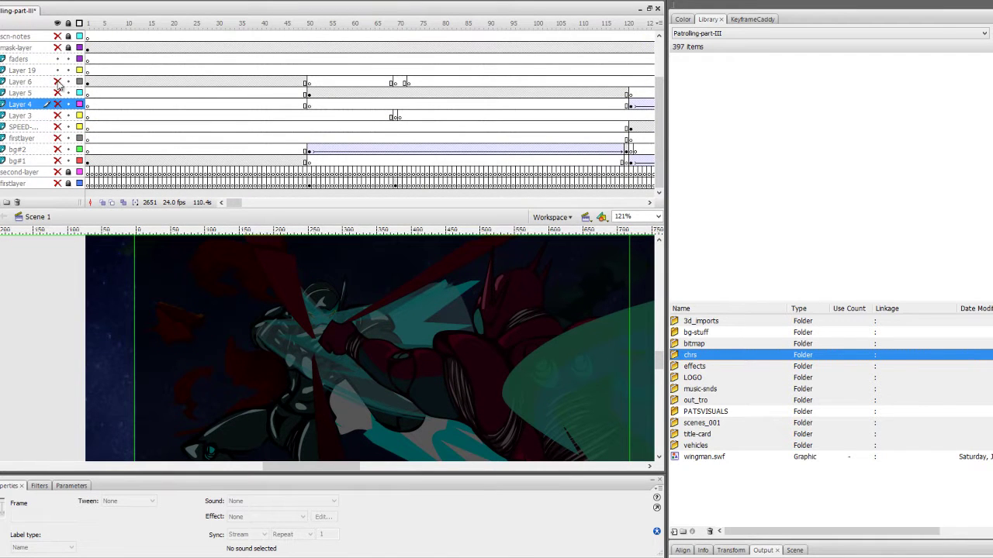
drag(56, 100, 64, 55)
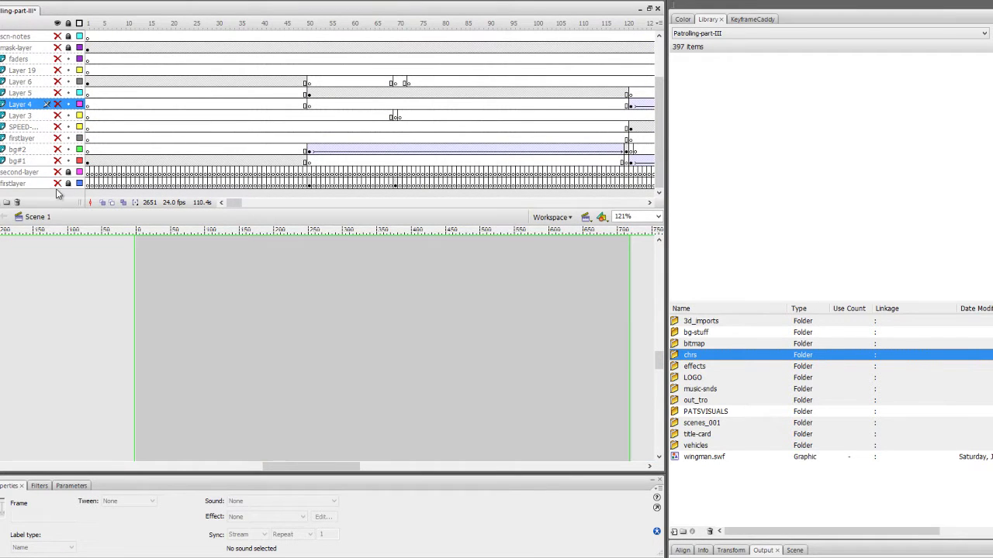
- Examine the firstlayer storyboard sketches by visiting the keyframes at frames 50, 69, 162, 191 and 232
click(310, 184)
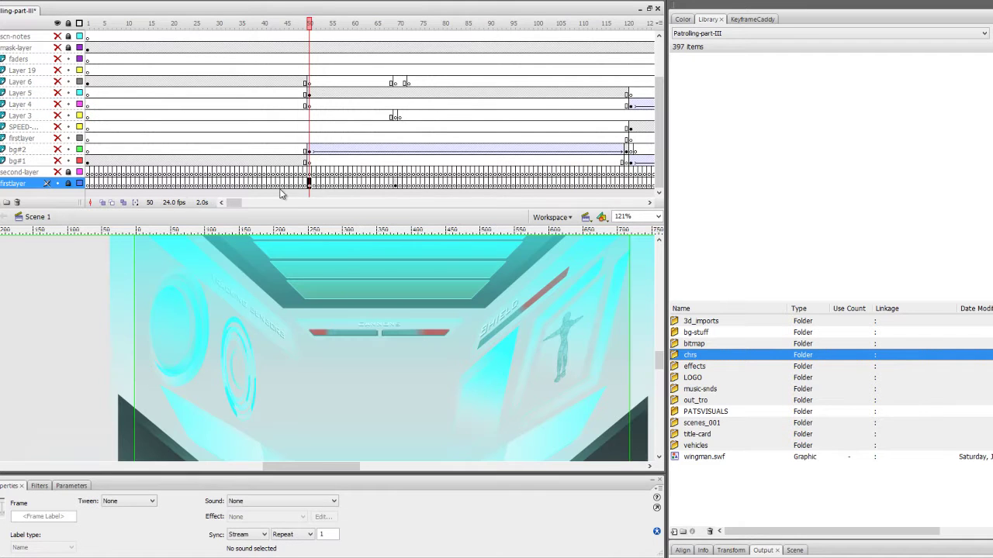
click(395, 184)
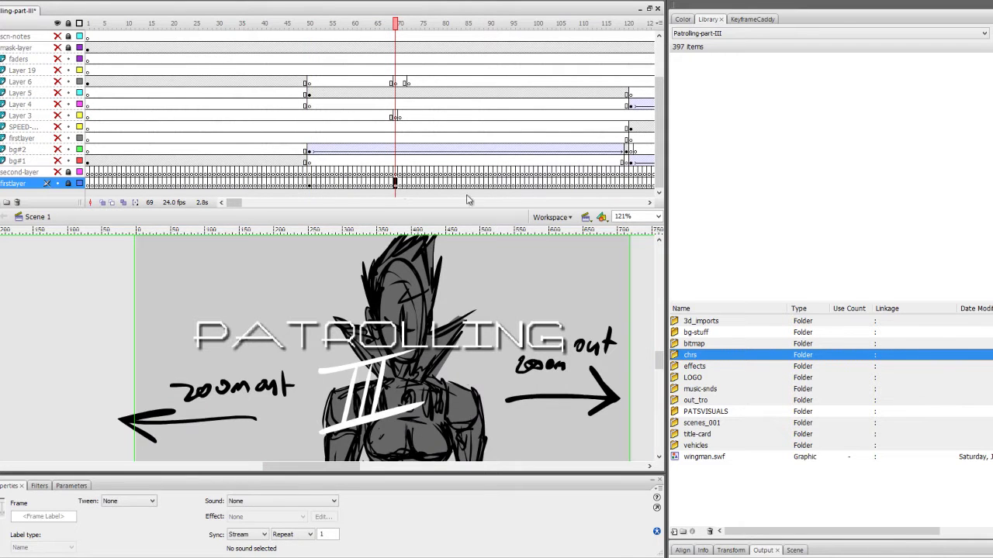
drag(232, 202, 252, 203)
click(111, 183)
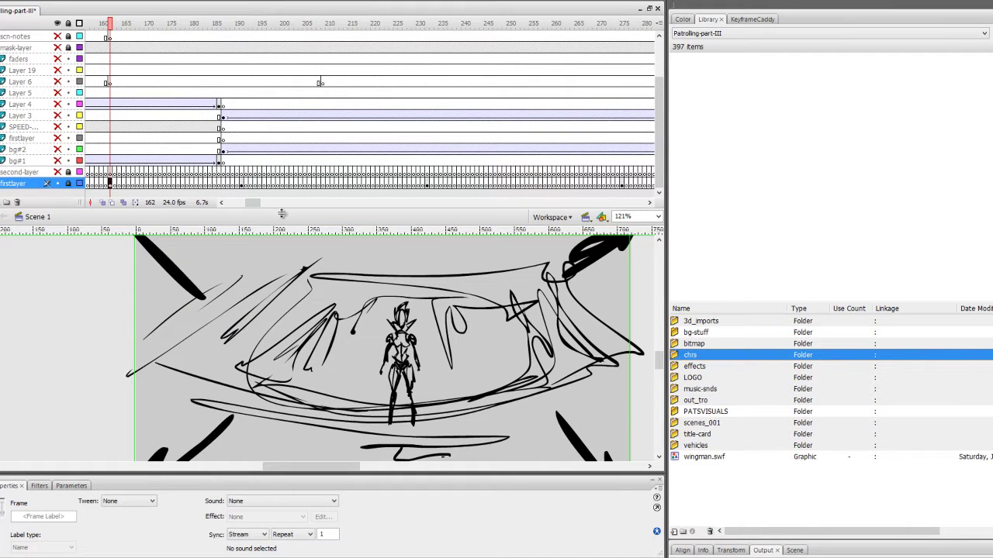
click(241, 183)
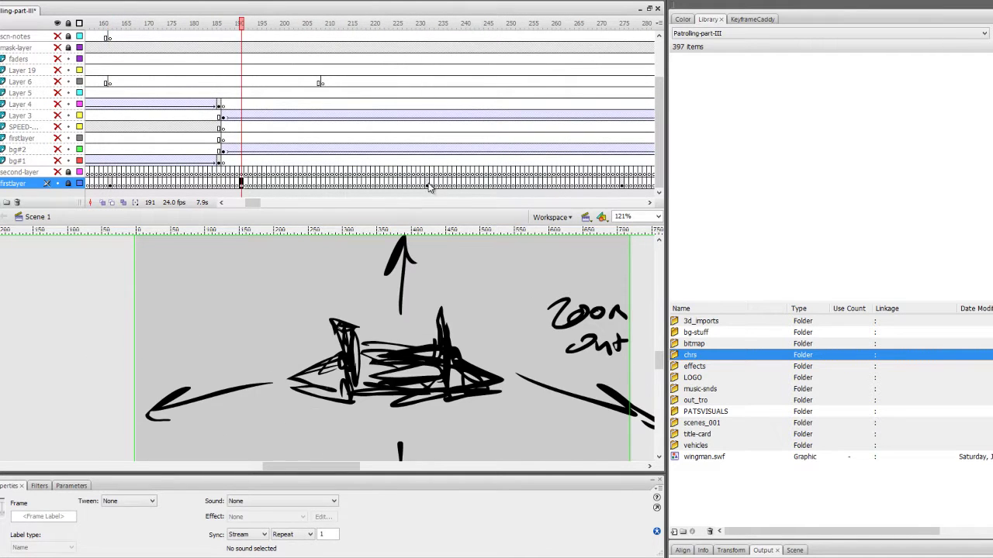
click(426, 183)
- Examine further firstlayer sketches up to frame 315, and select the second-layer keyframe at frame 579
click(650, 202)
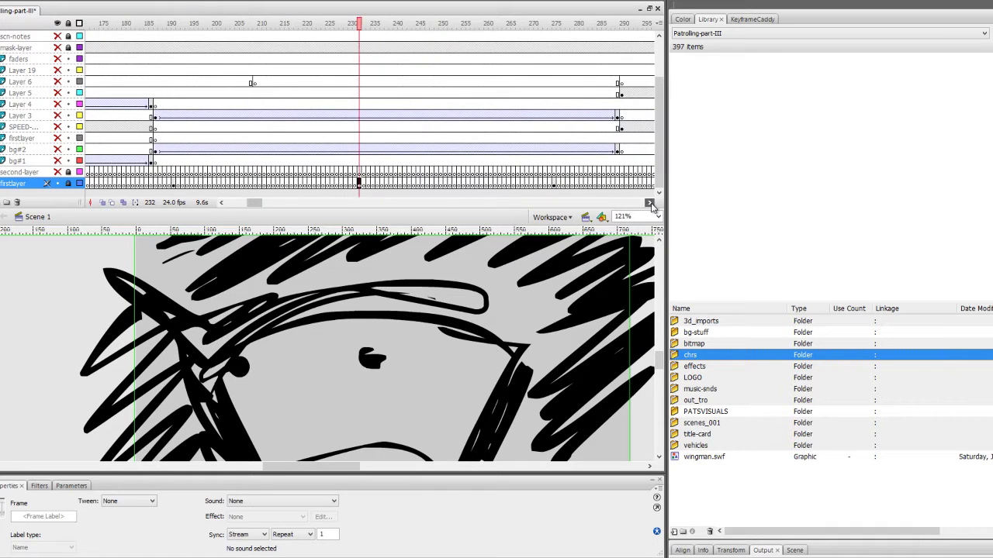
click(554, 183)
drag(251, 203, 300, 204)
click(203, 184)
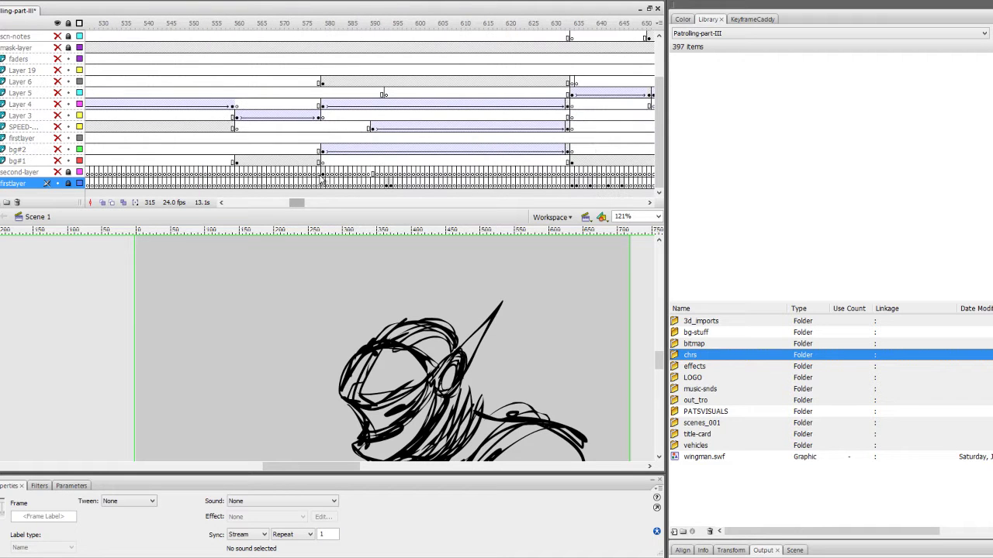
click(323, 172)
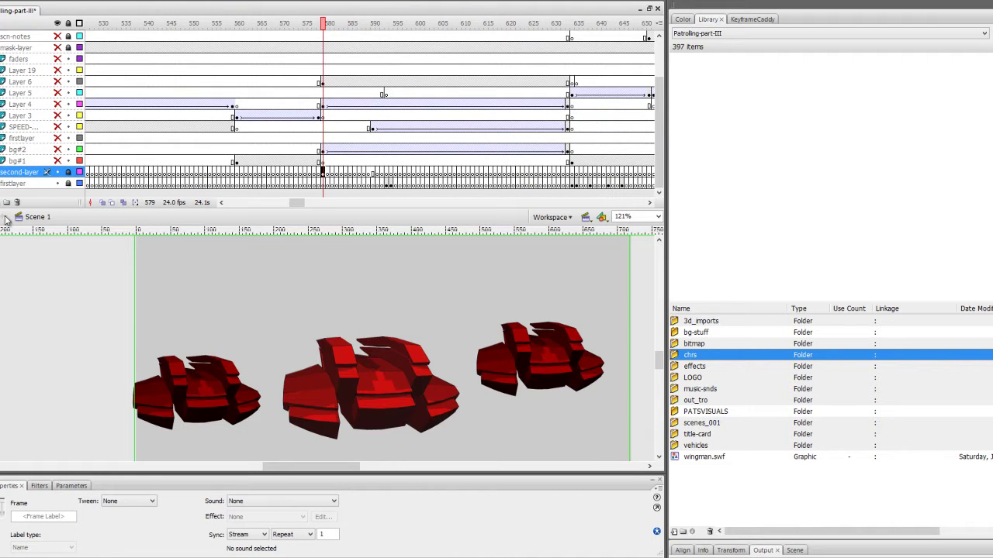
- Examine the firstlayer storyboard sketches beyond frame 579 by sampling keyframes up to frame 1211
drag(390, 185, 390, 185)
drag(302, 203, 306, 203)
click(227, 183)
mouse_move(231, 184)
mouse_down()
mouse_move(278, 184)
mouse_move(331, 205)
mouse_move(288, 186)
mouse_move(359, 205)
mouse_move(455, 184)
mouse_up()
click(492, 183)
click(294, 184)
drag(354, 204, 368, 204)
click(350, 183)
click(458, 184)
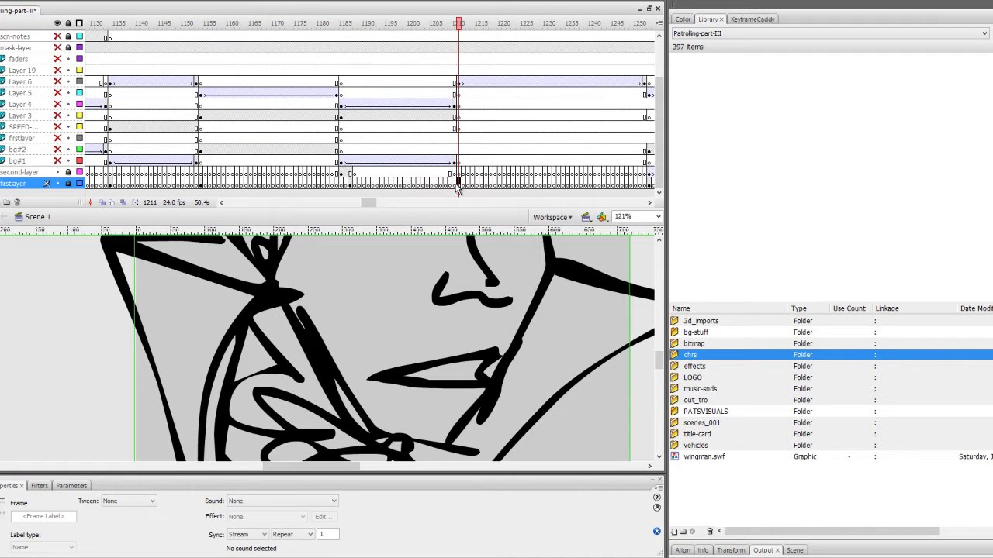
- Examine the firstlayer drawings at frame 1258 and sample further keyframes up to frame 1571
click(429, 203)
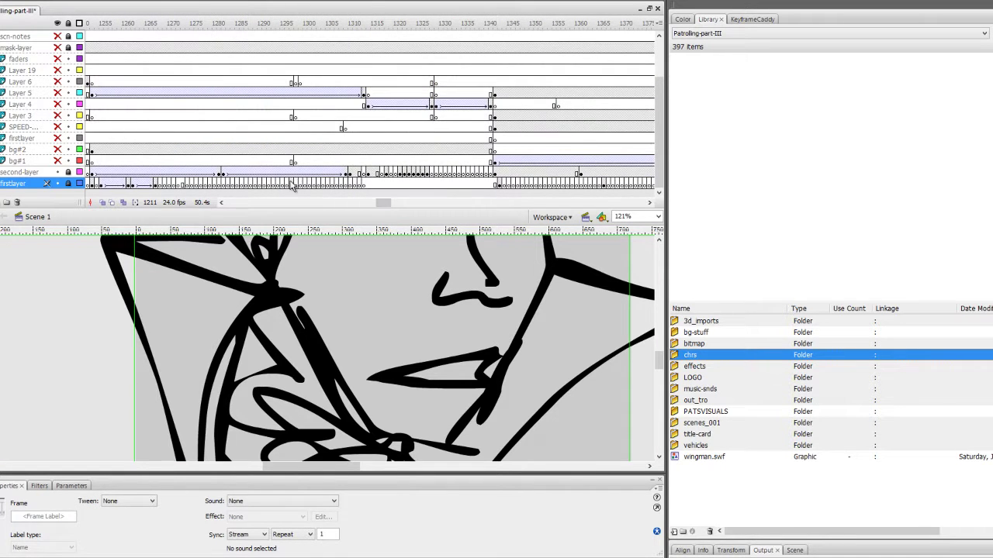
click(293, 184)
click(115, 184)
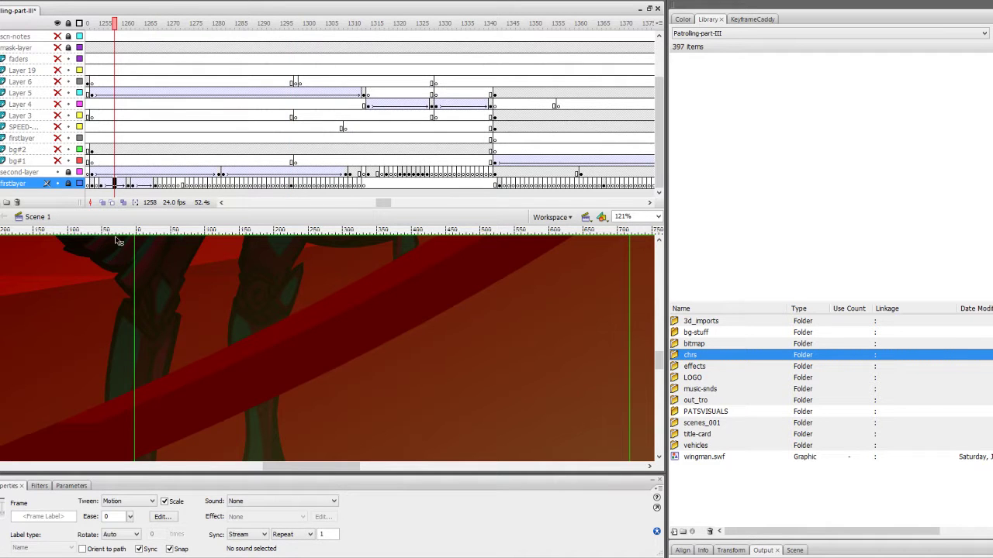
click(497, 184)
drag(387, 203, 416, 202)
click(367, 184)
click(553, 183)
click(264, 183)
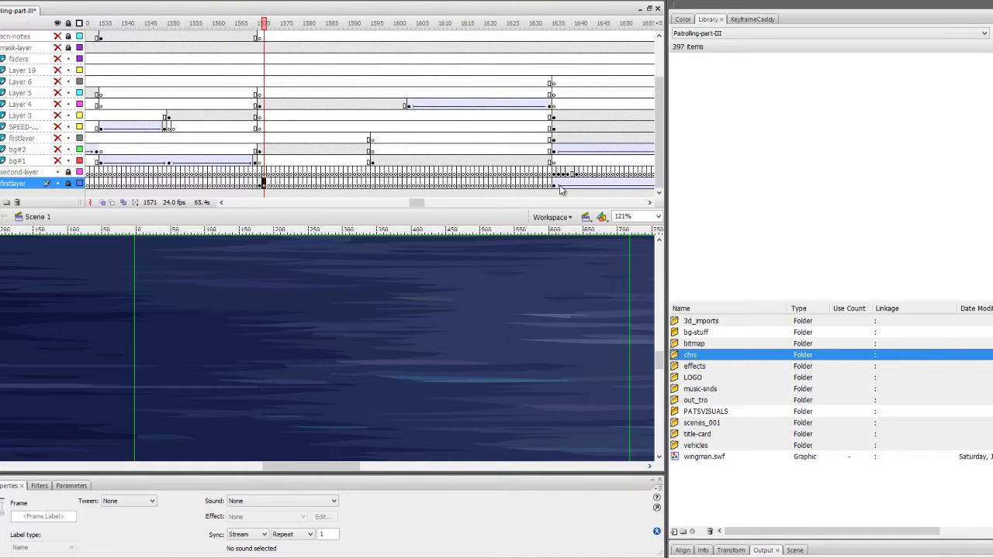
- Examine the firstlayer content from the tween starting near frame 1635 through the pose sketch at frame 2267
click(555, 184)
drag(424, 203, 499, 204)
click(476, 184)
click(459, 184)
click(464, 185)
click(549, 187)
click(450, 185)
click(413, 185)
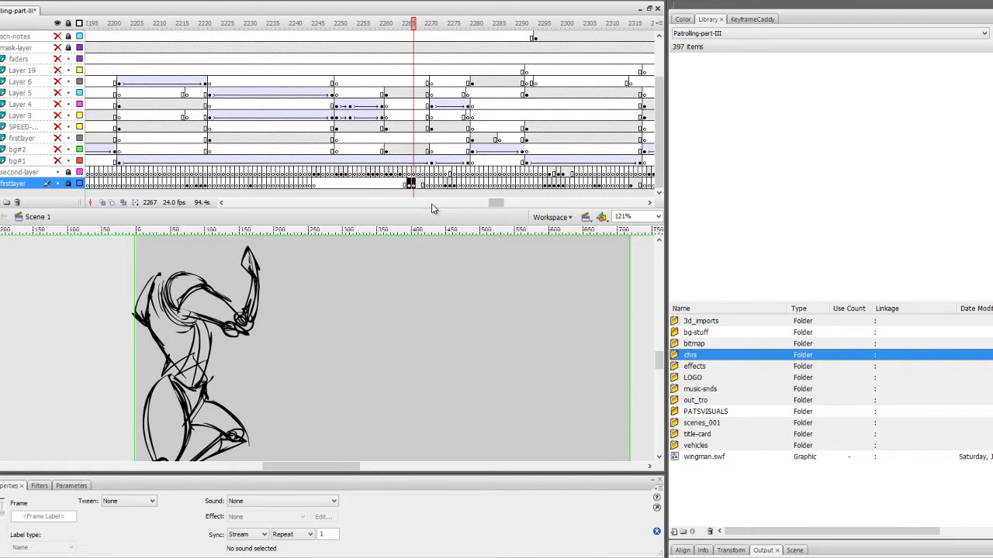
- Compare the second-layer sketch at frame 2258 with the firstlayer sketches around frame 2352
click(373, 174)
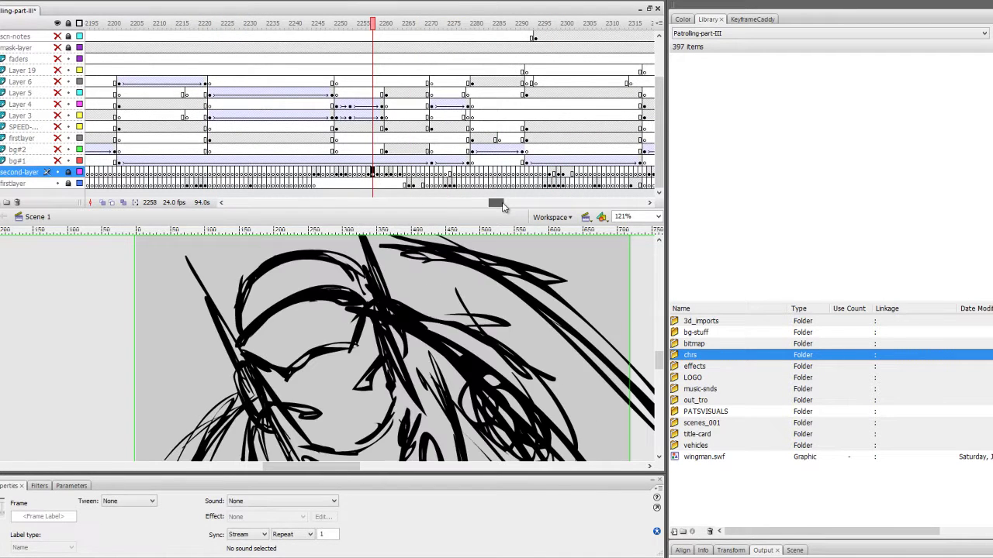
drag(503, 204, 509, 204)
click(479, 185)
click(627, 185)
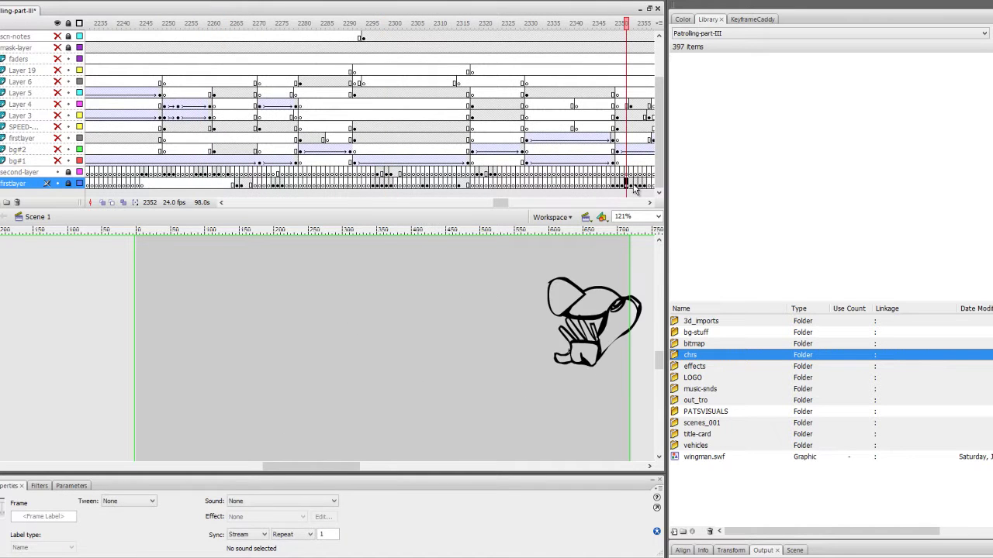
click(634, 185)
- Examine the second-layer sketches around the keyframe at frame 2384
drag(510, 204, 511, 202)
click(447, 172)
click(450, 175)
click(332, 174)
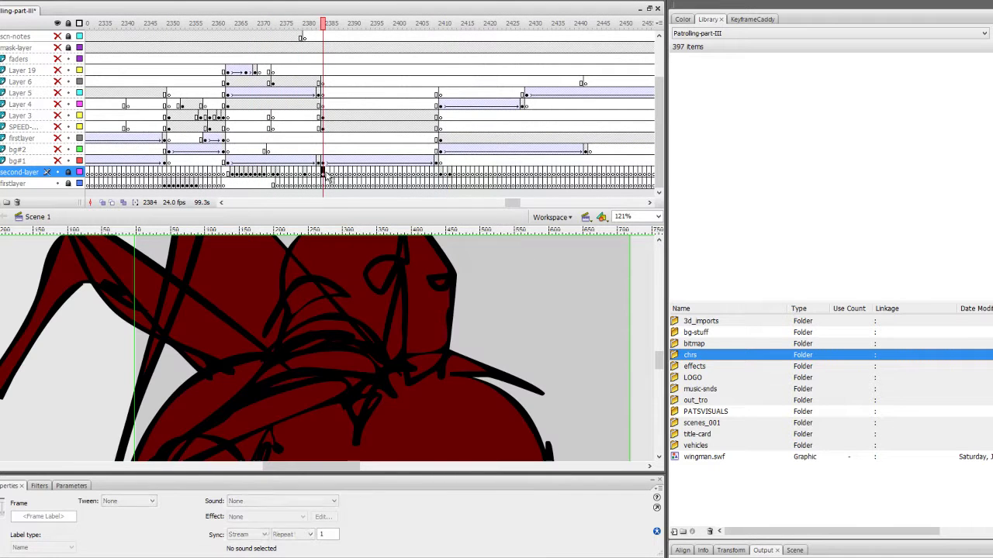
- Examine later second-layer sketches, and view the firstlayer figure sketch at frame 2611
drag(514, 203, 524, 204)
click(572, 175)
click(619, 175)
mouse_move(524, 204)
mouse_down()
mouse_move(551, 206)
mouse_move(529, 202)
mouse_up()
click(615, 185)
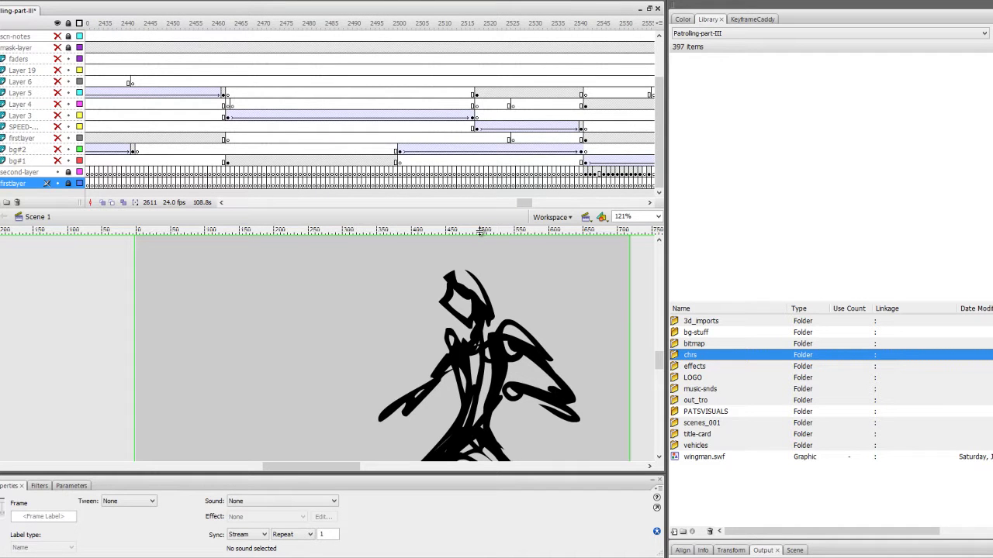